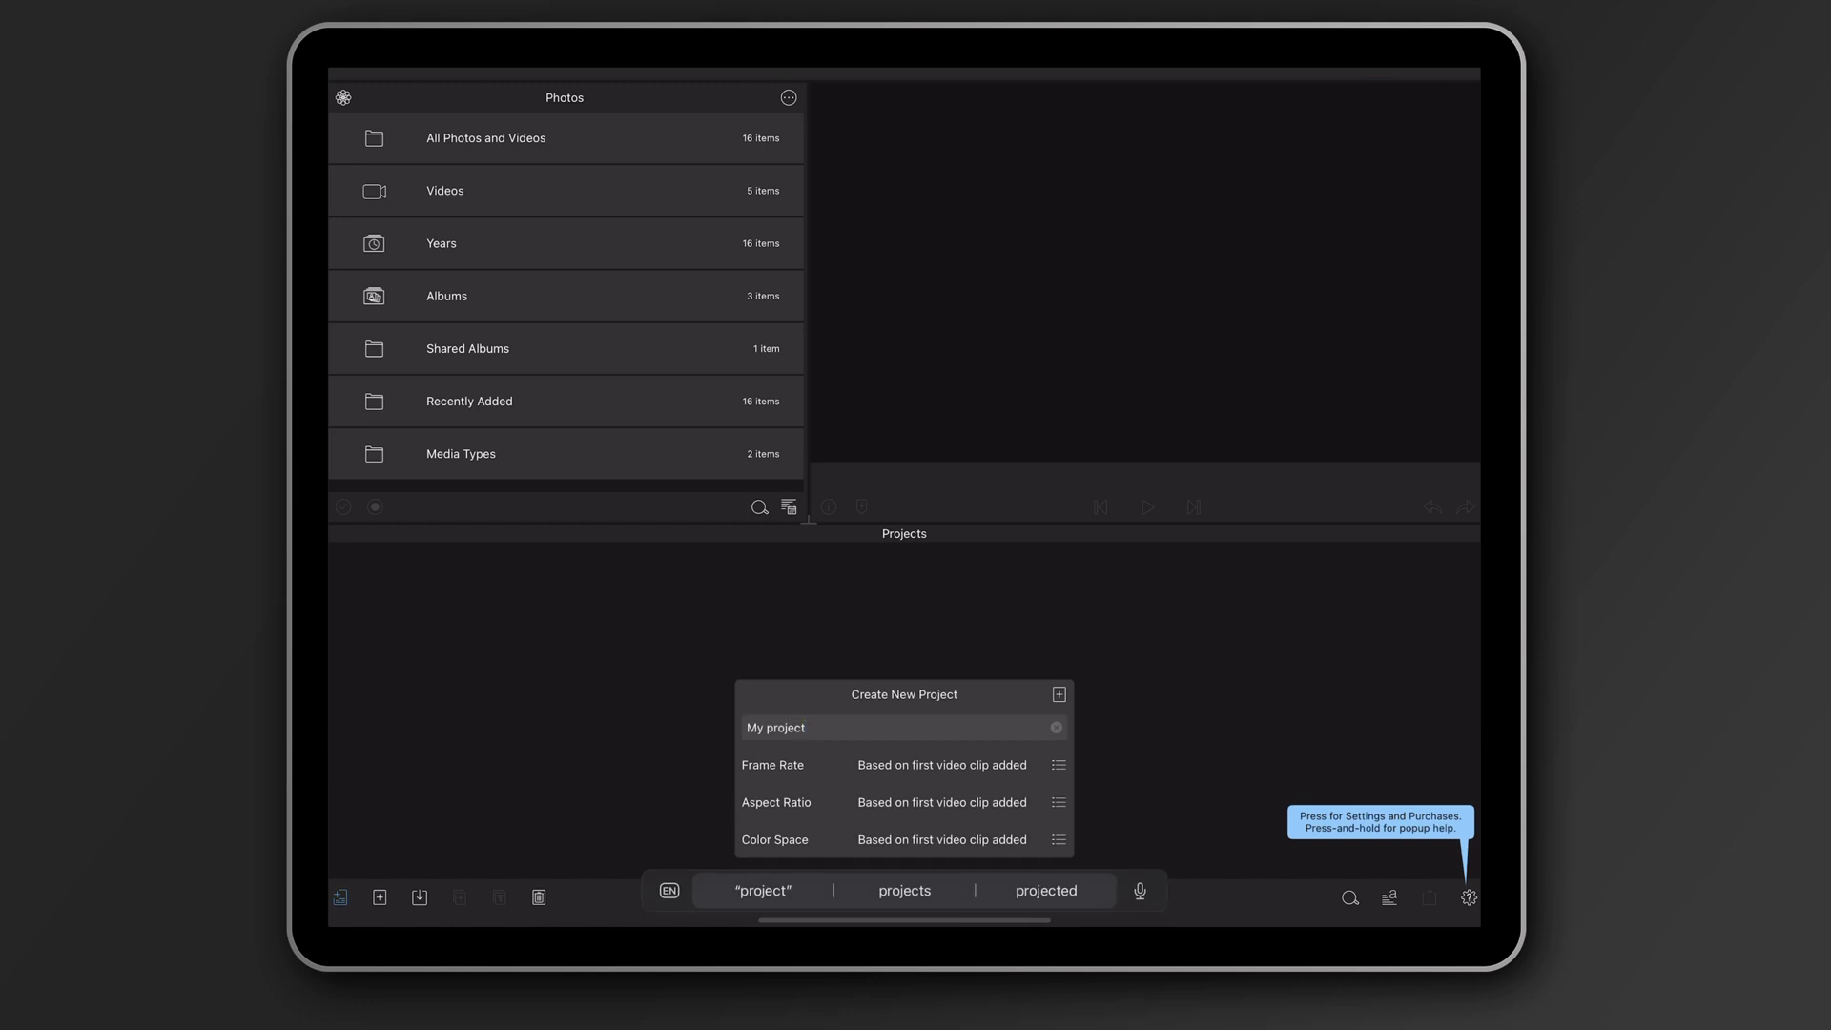
# - Create the project 'QuickStart Video' after reviewing frame rate, aspect ratio and color space
pyautogui.press('BackSpace')
pyautogui.press('BackSpace')
pyautogui.press('BackSpace')
pyautogui.press('BackSpace')
pyautogui.press('BackSpace')
pyautogui.press('BackSpace')
pyautogui.press('BackSpace')
pyautogui.press('BackSpace')
pyautogui.press('BackSpace')
pyautogui.write('QuickStar')
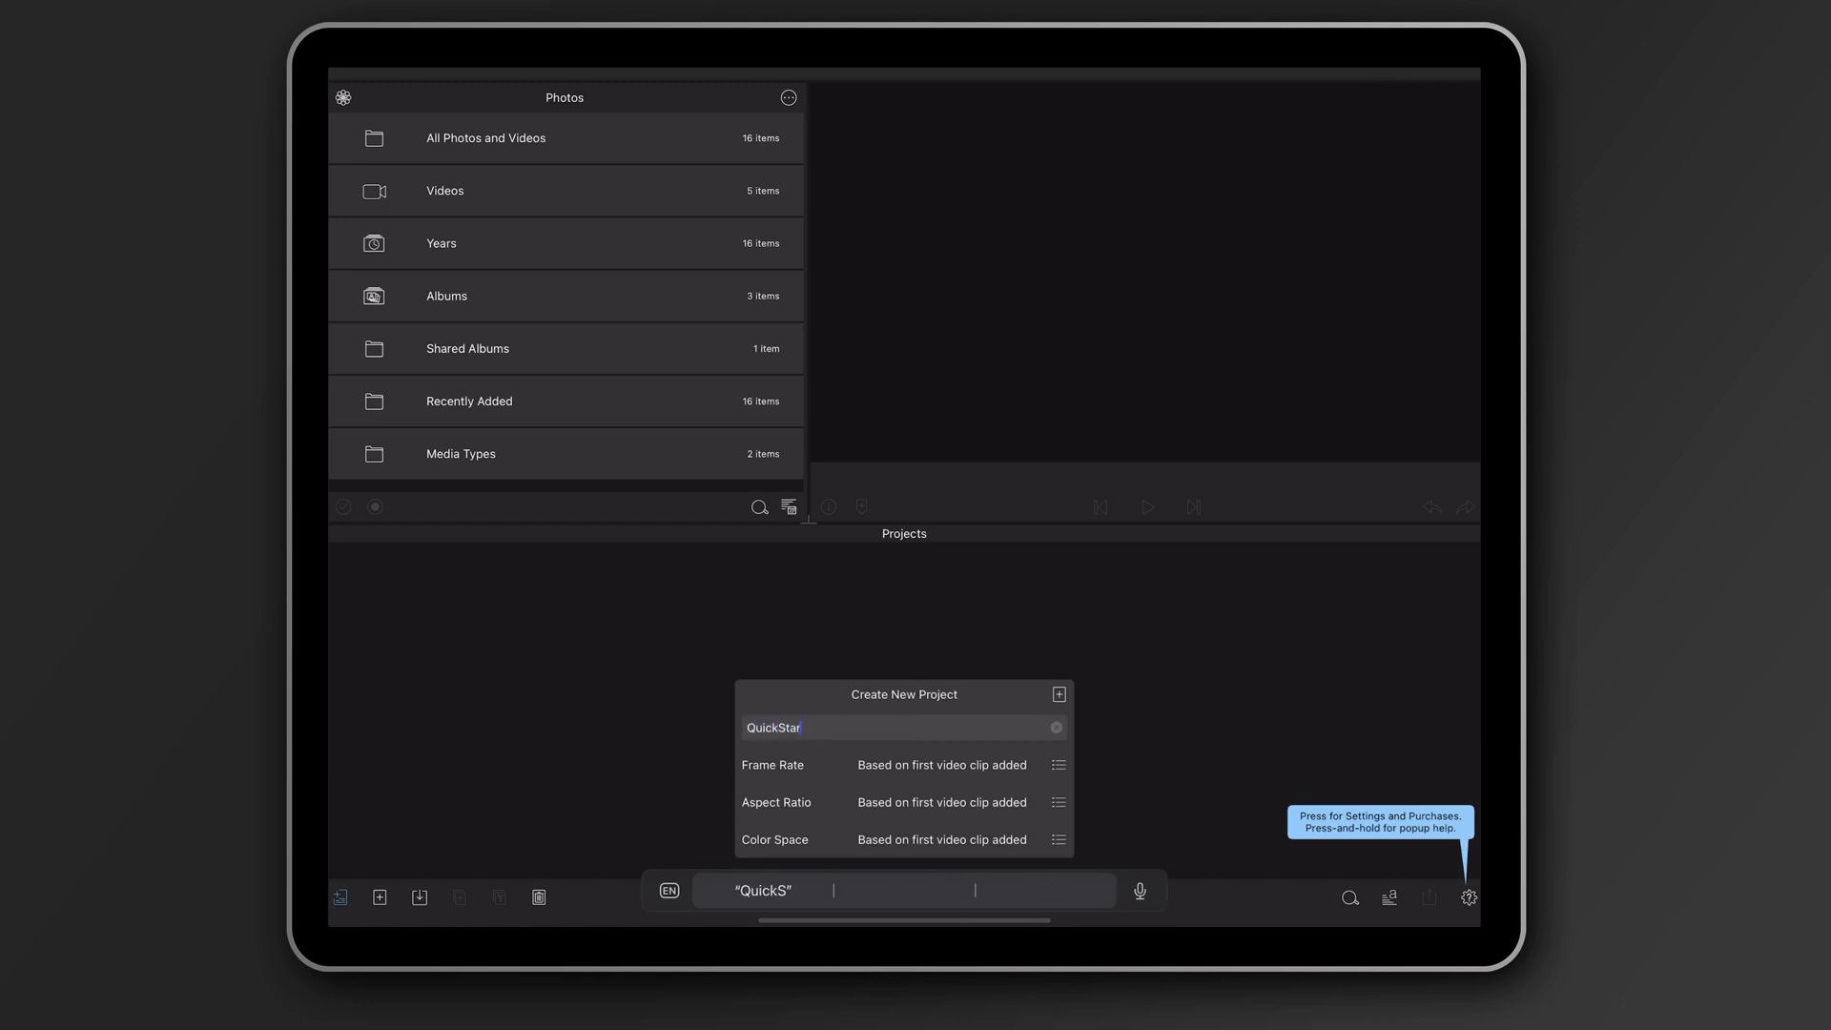
pyautogui.write('t Video')
pyautogui.click(1057, 764)
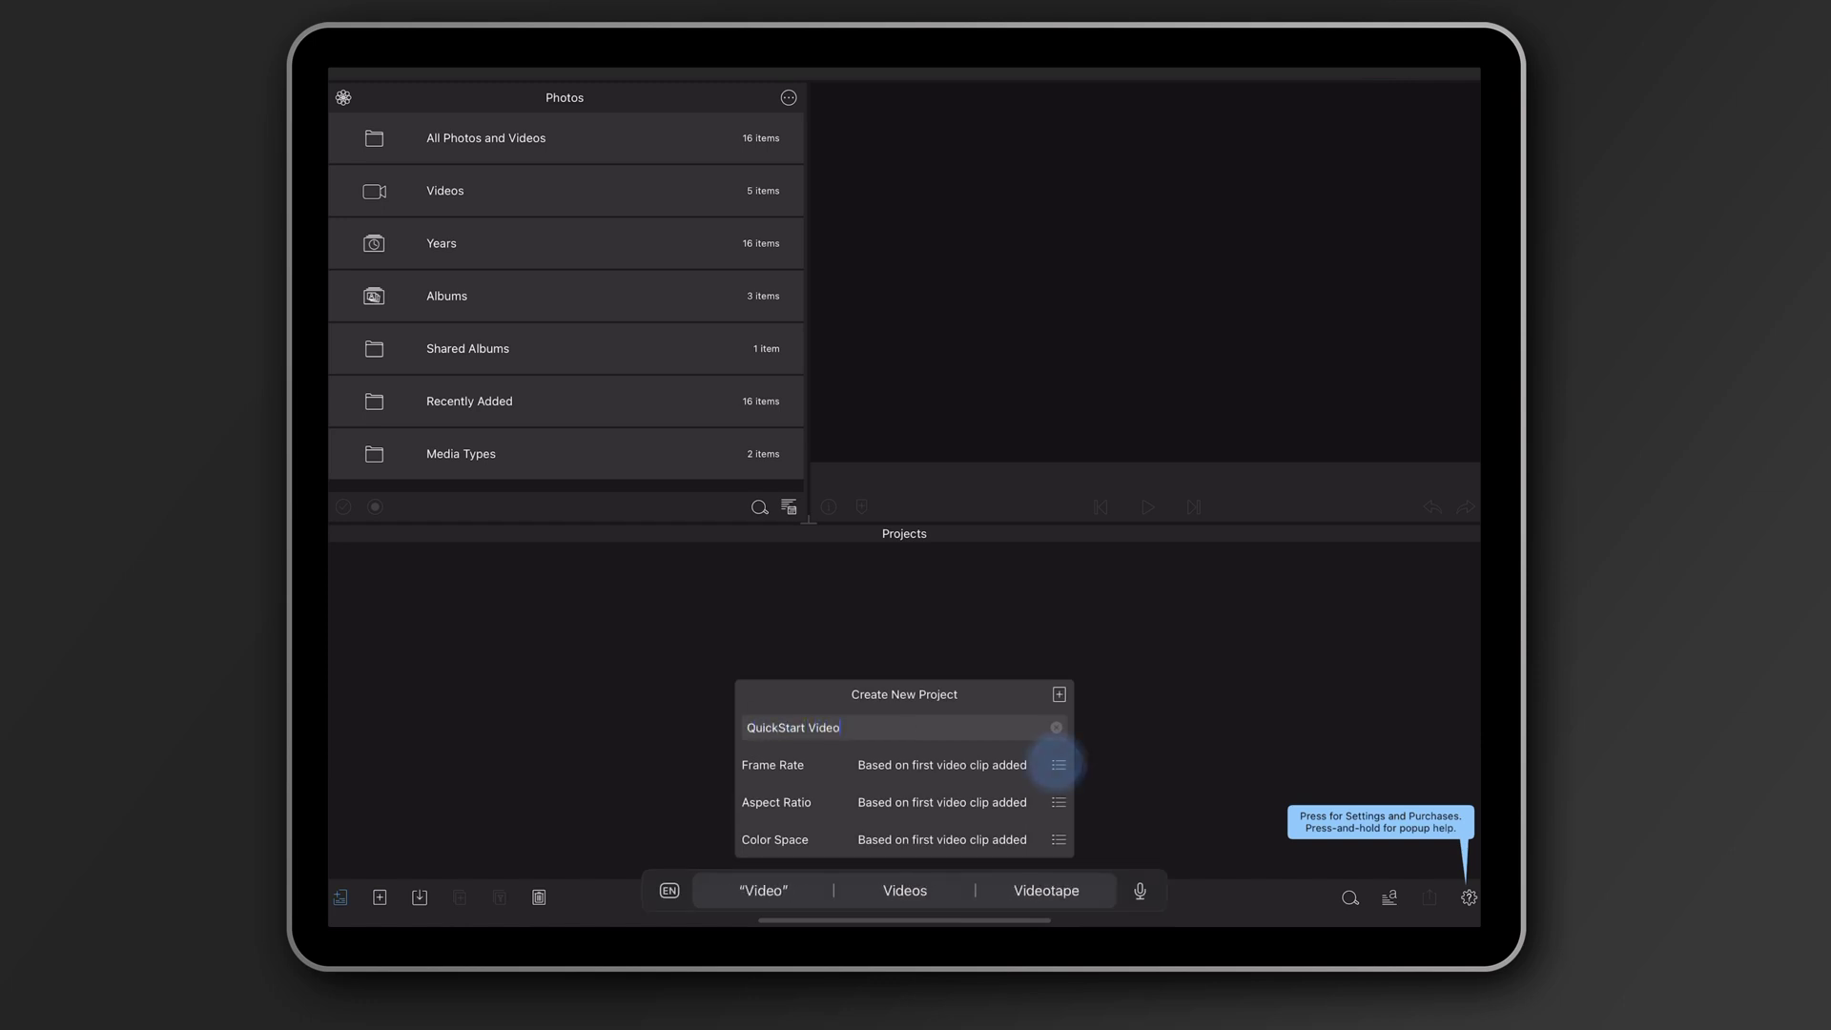
pyautogui.click(1058, 802)
pyautogui.click(1059, 839)
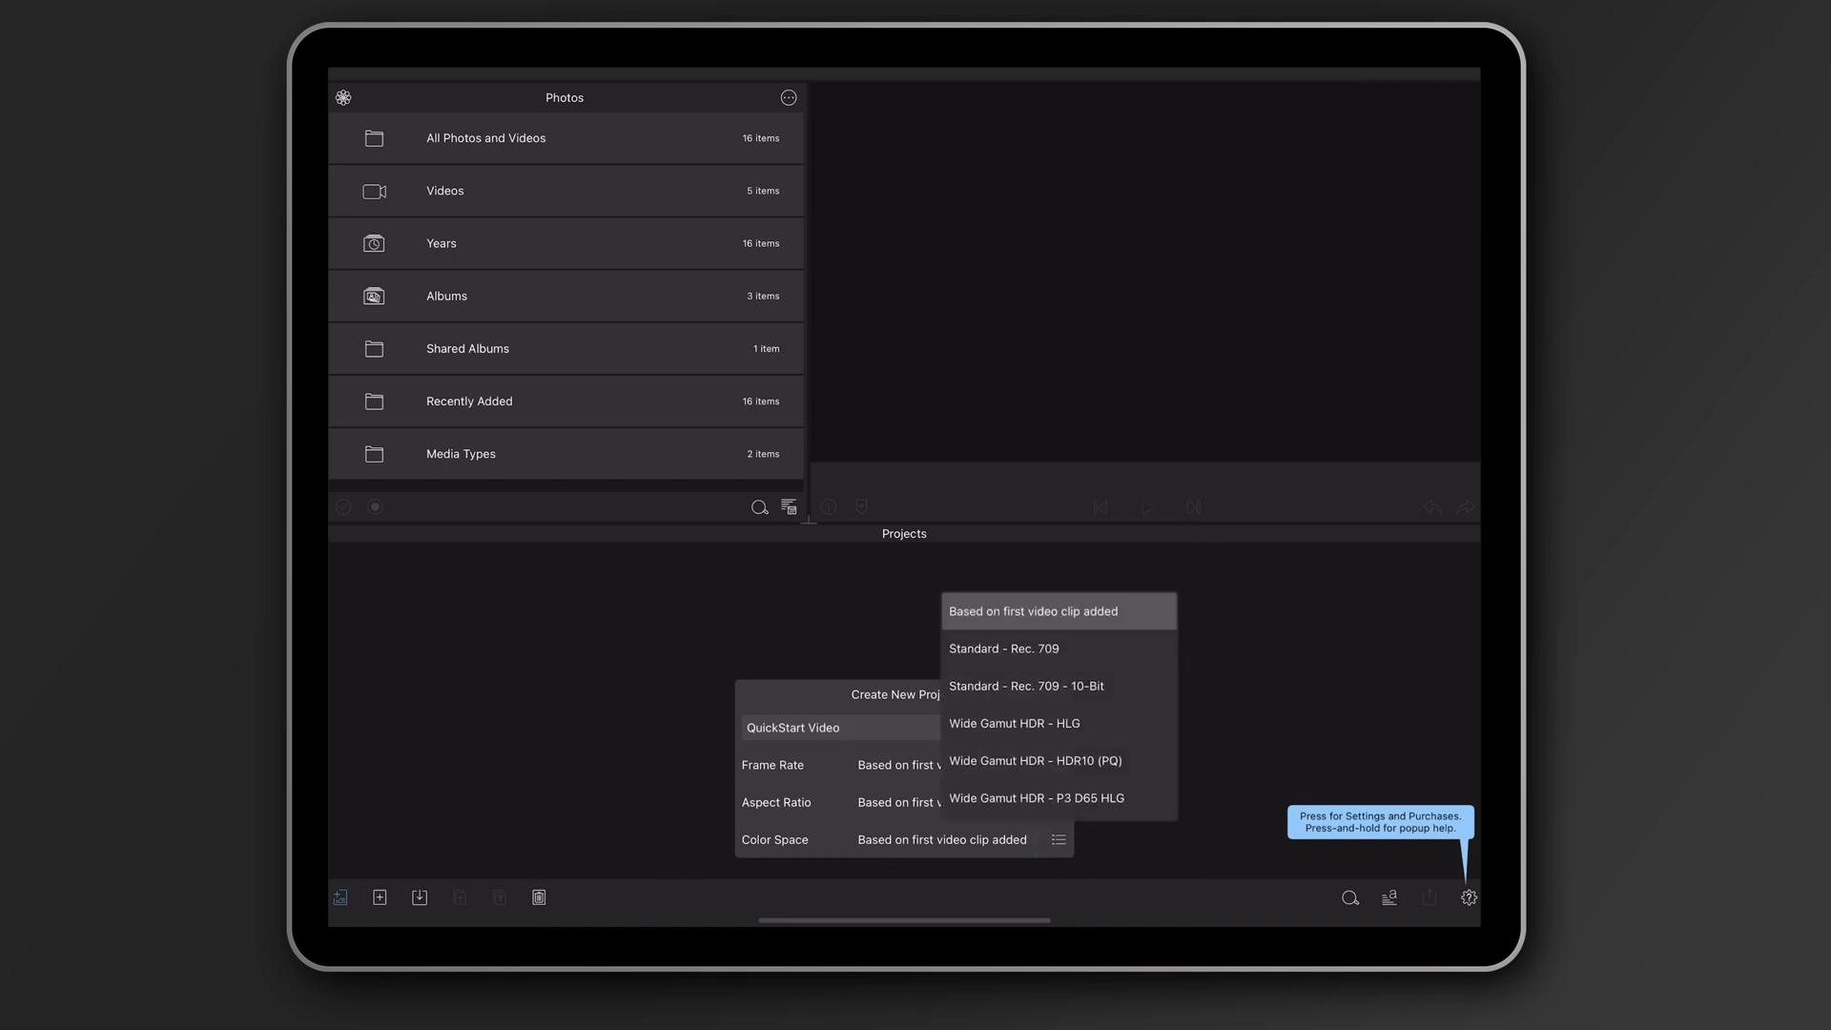
pyautogui.click(1032, 610)
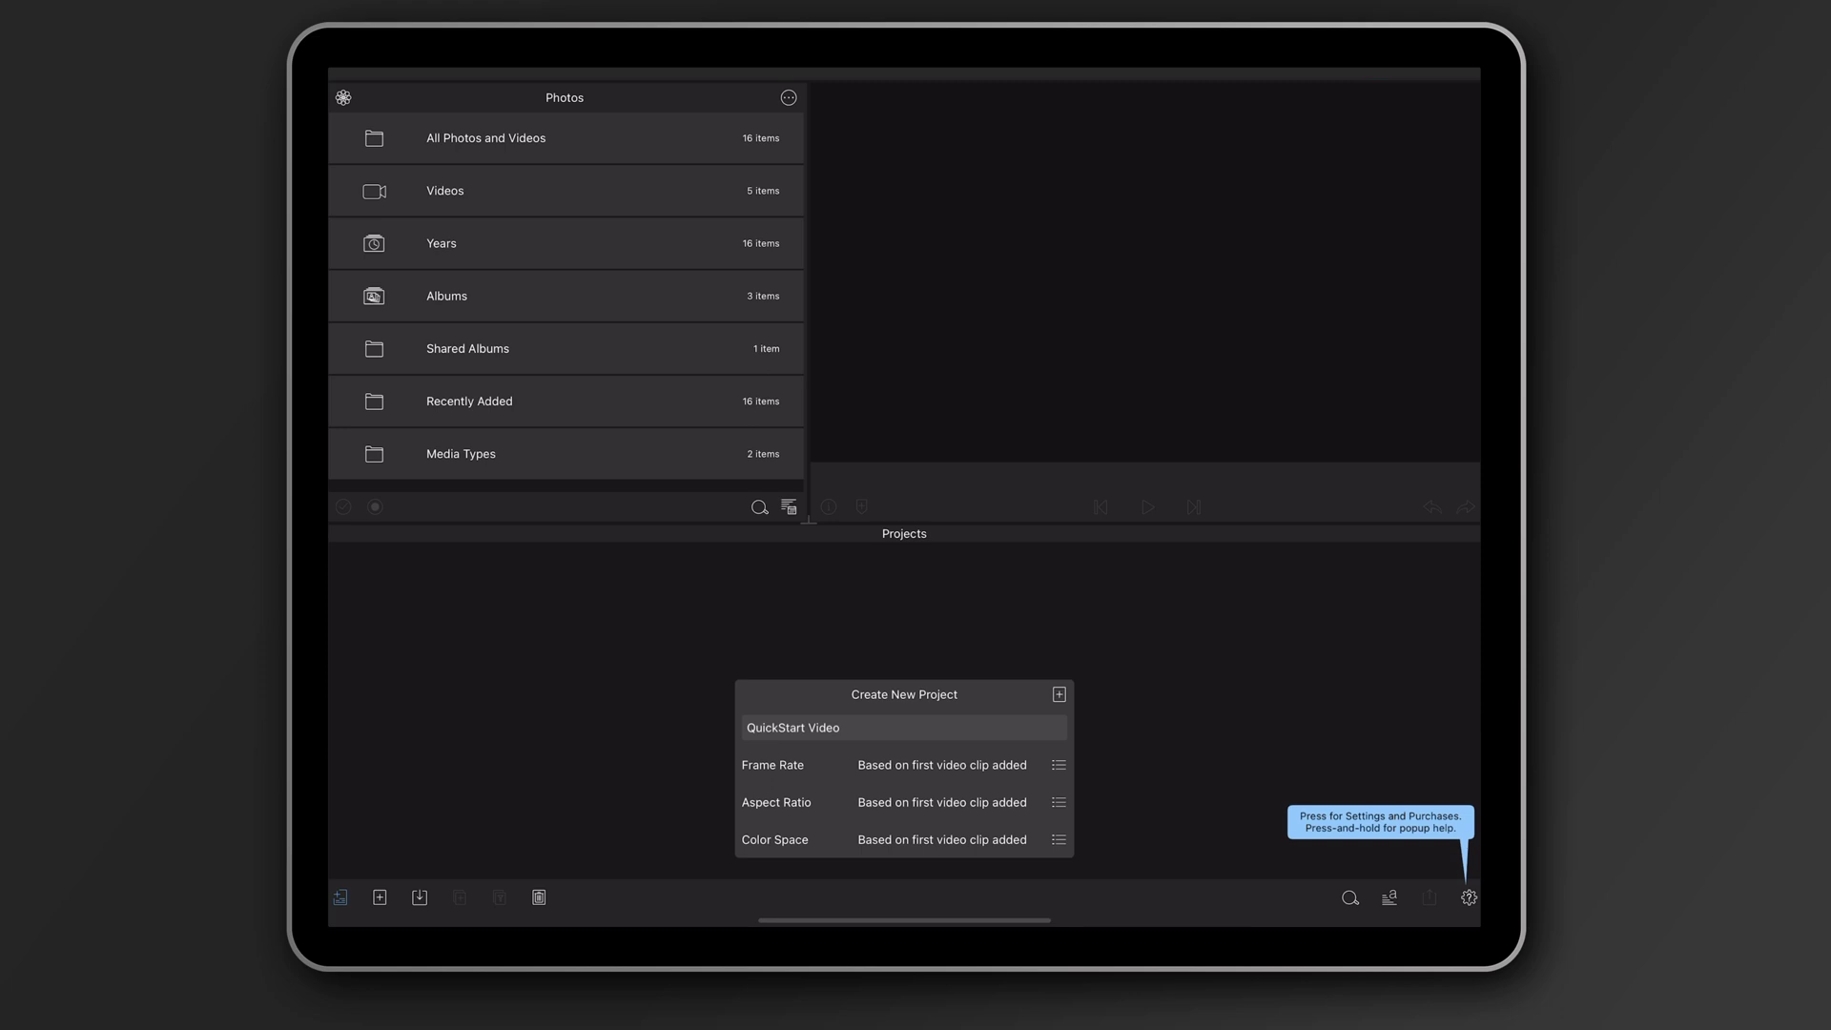
pyautogui.click(1058, 693)
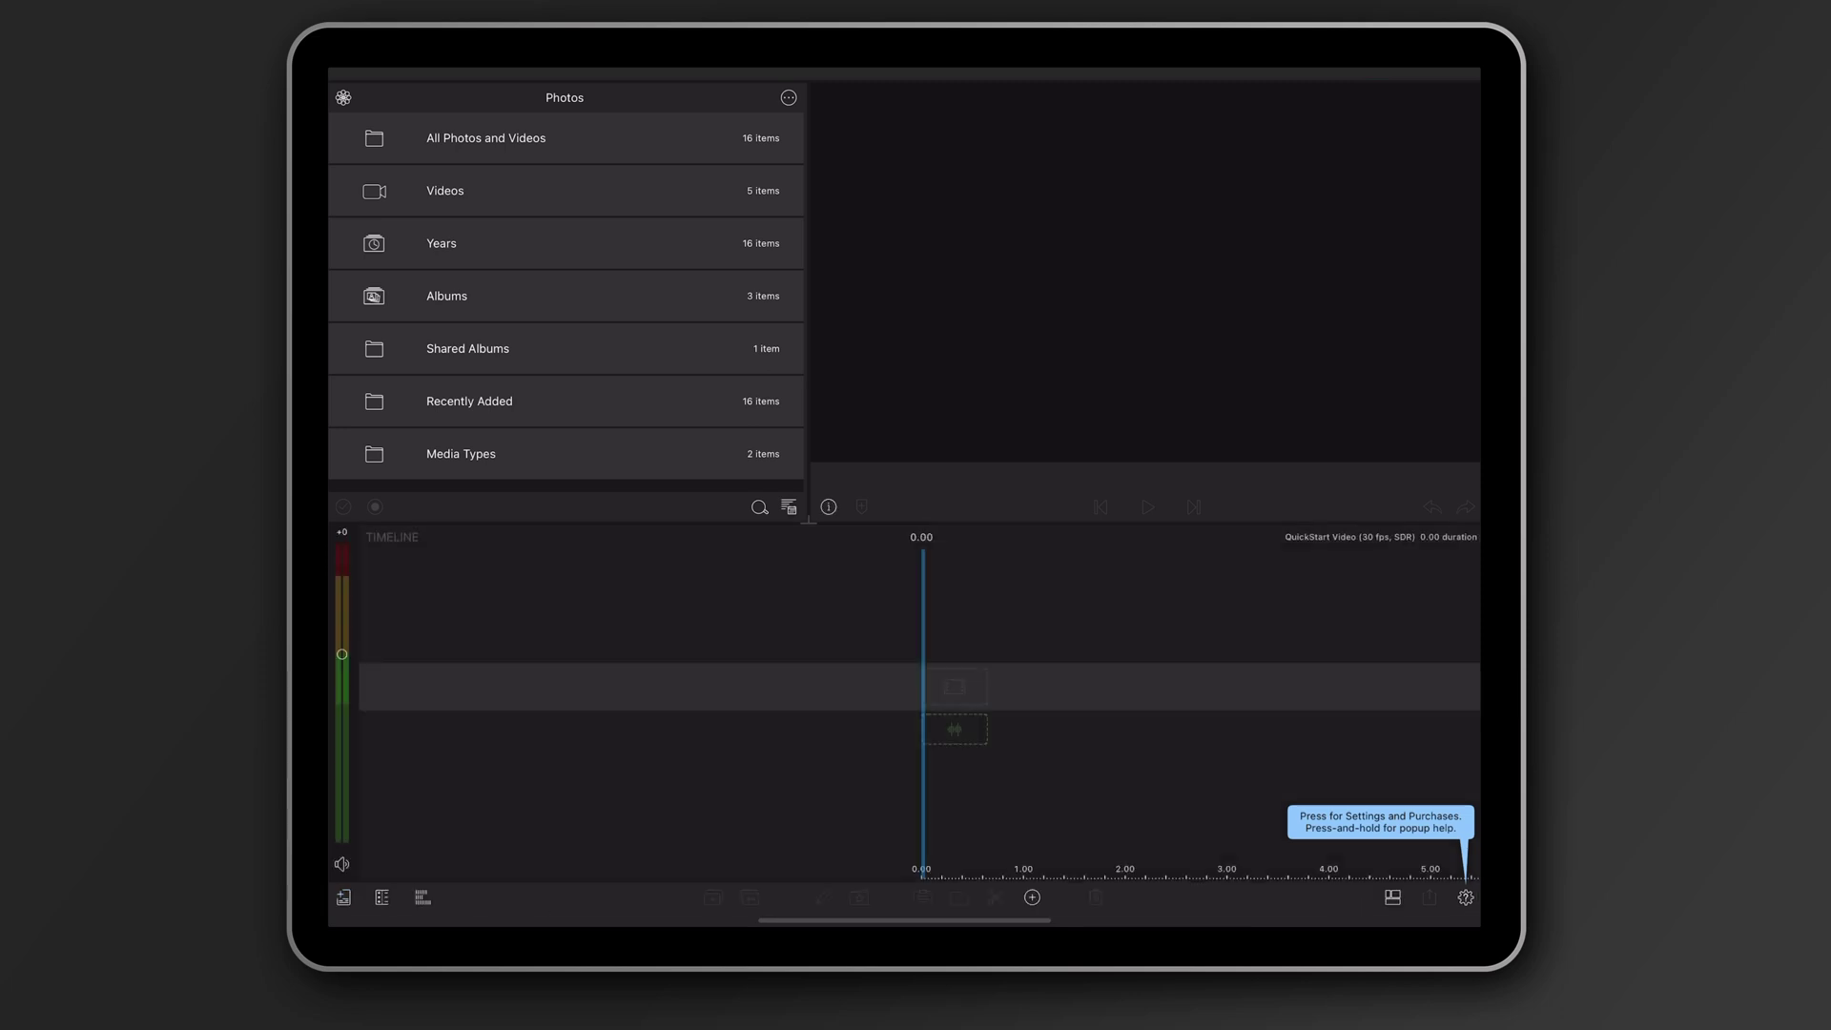
pyautogui.click(1459, 896)
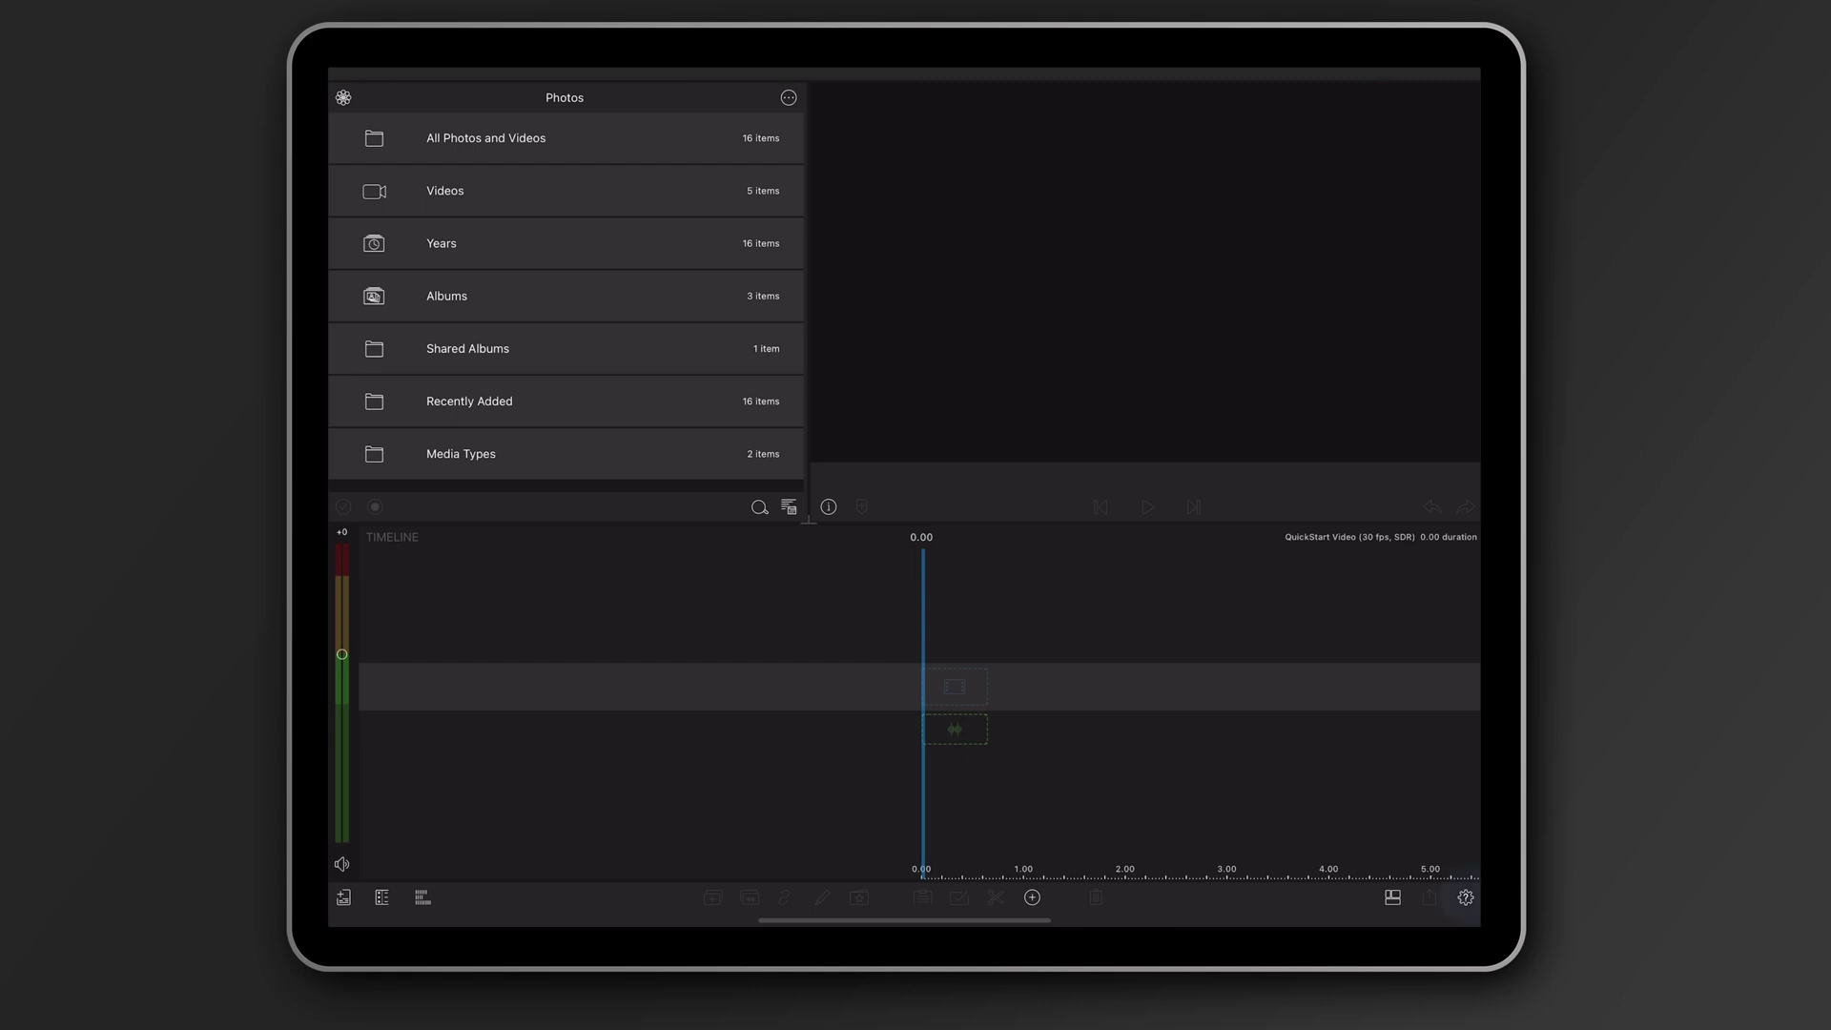
pyautogui.click(1466, 897)
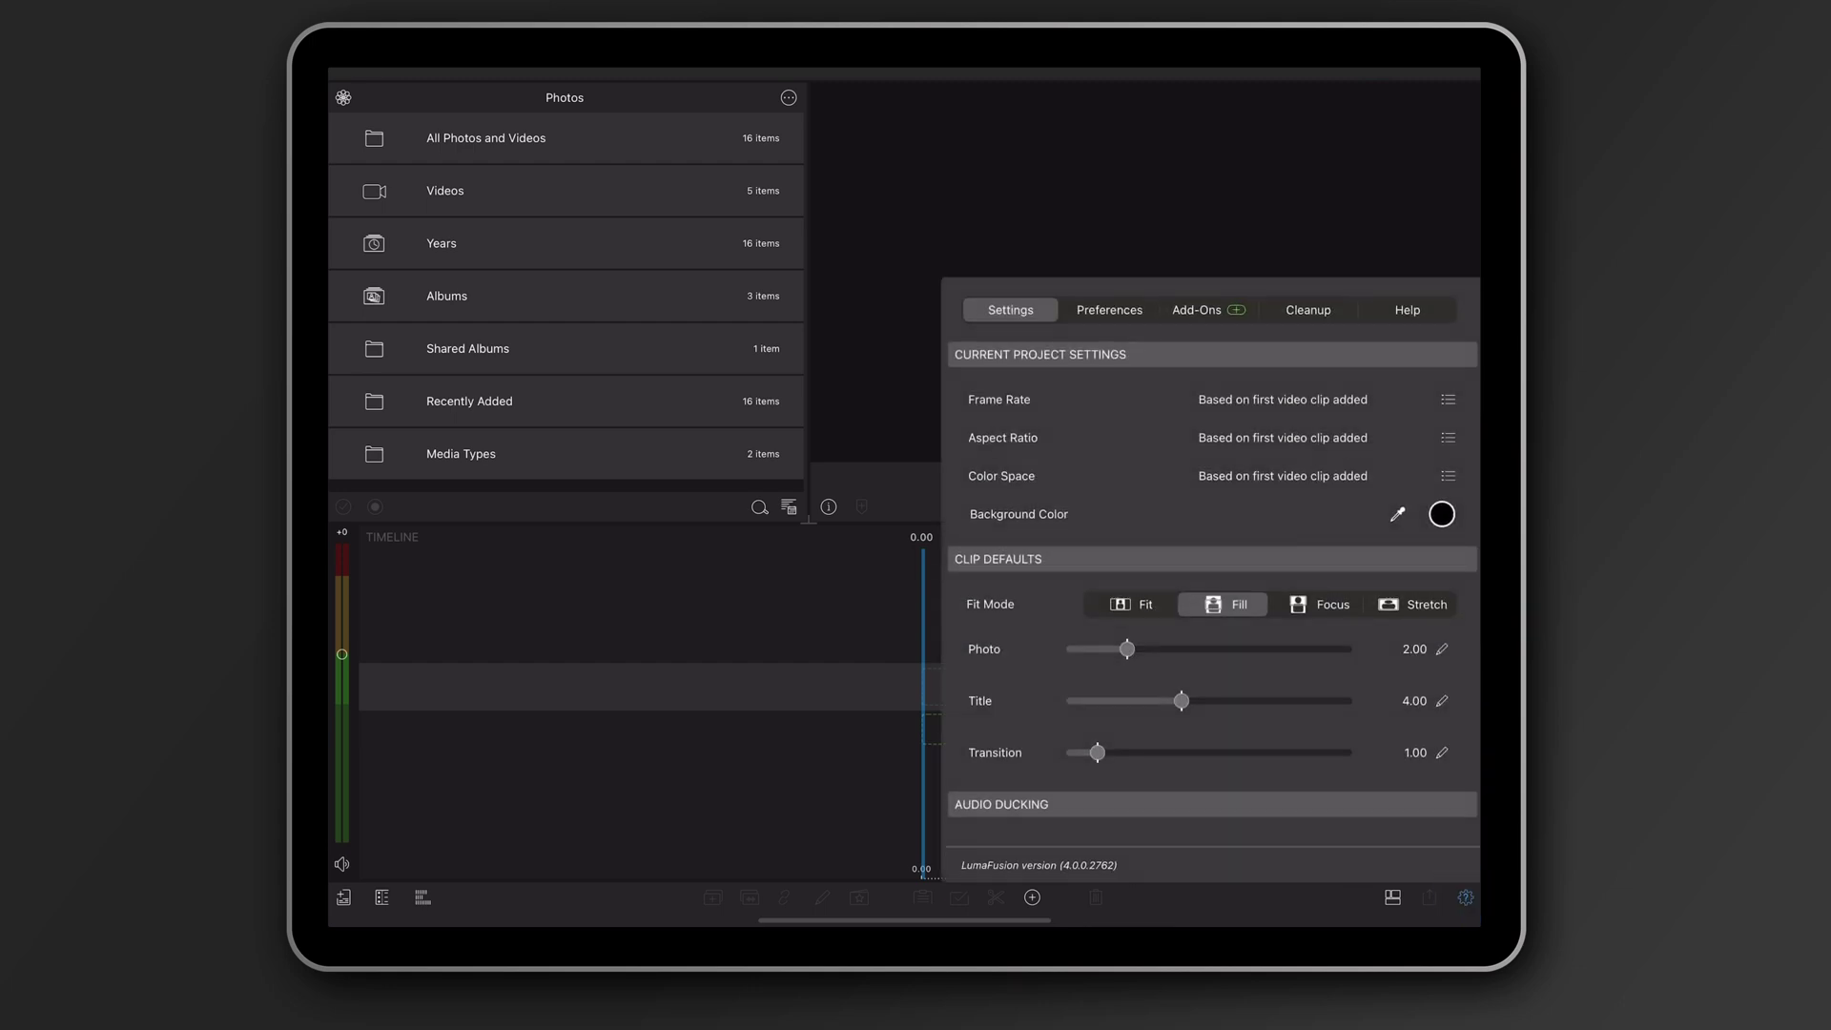
pyautogui.click(806, 570)
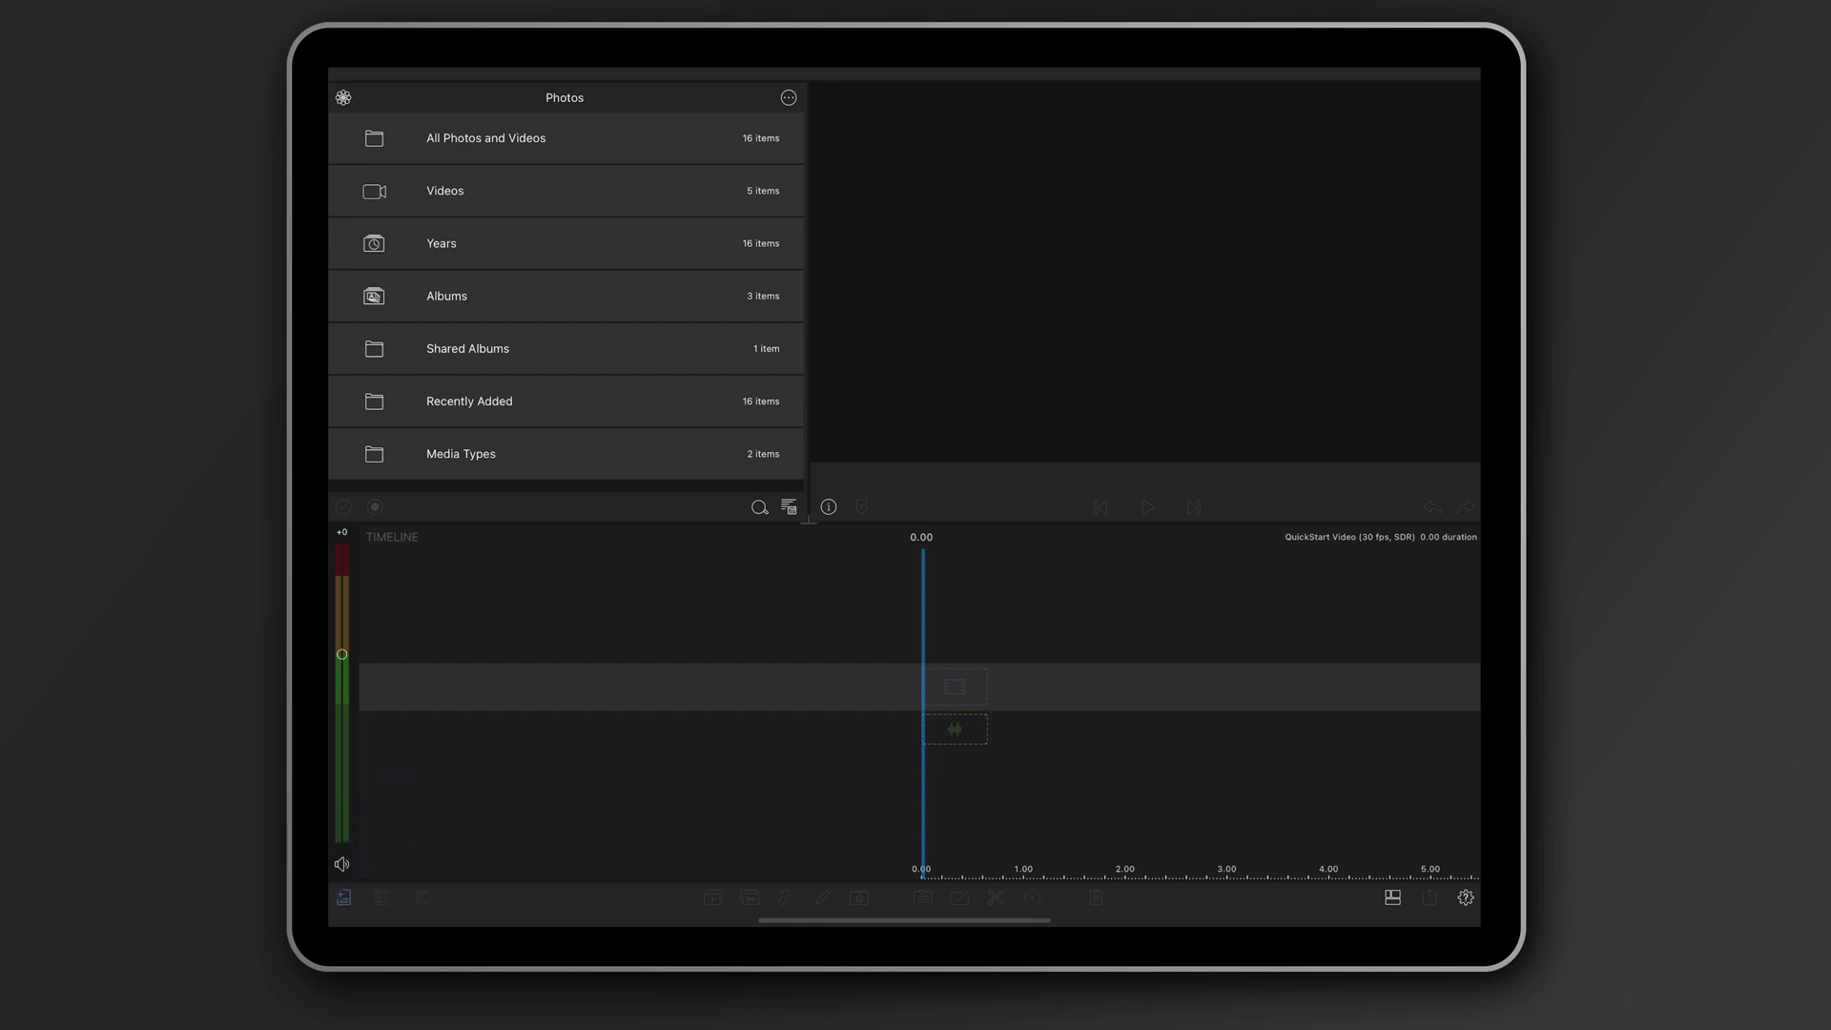
# - Duplicate the QuickStart Video project and rename the copy 'QuickStart Video New'
pyautogui.click(343, 897)
pyautogui.click(459, 897)
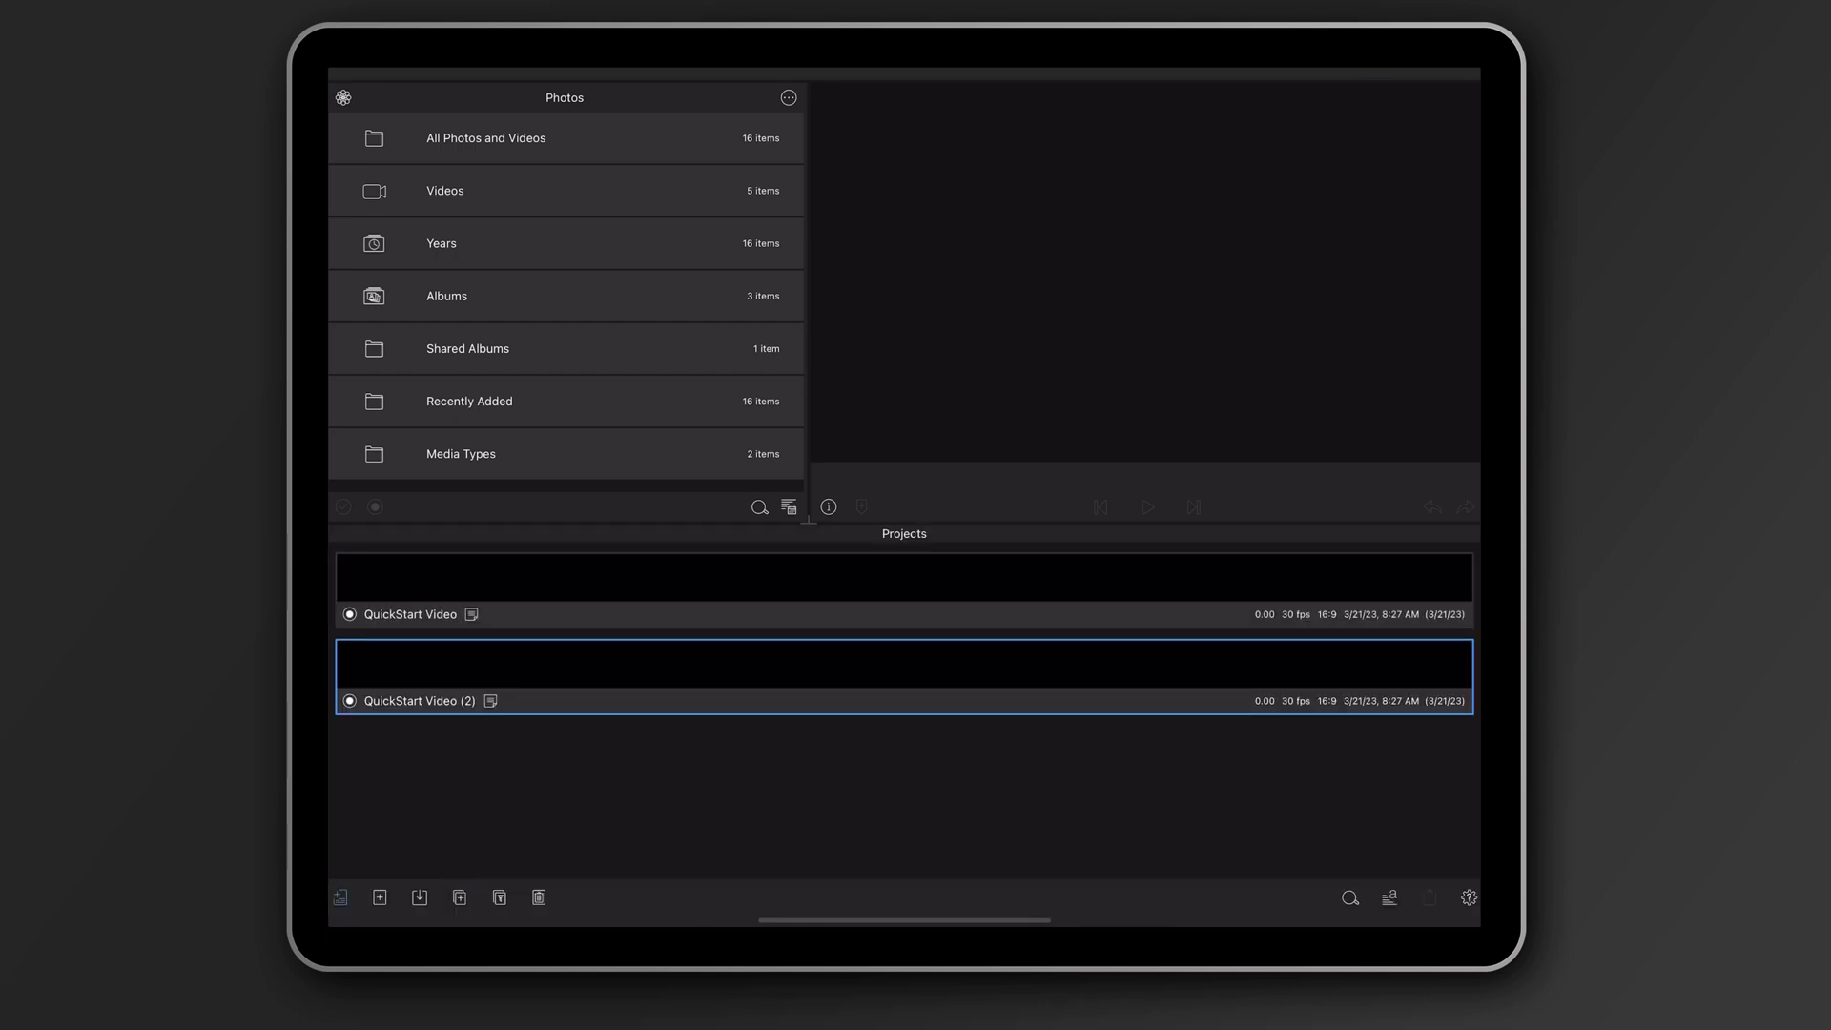
pyautogui.click(419, 701)
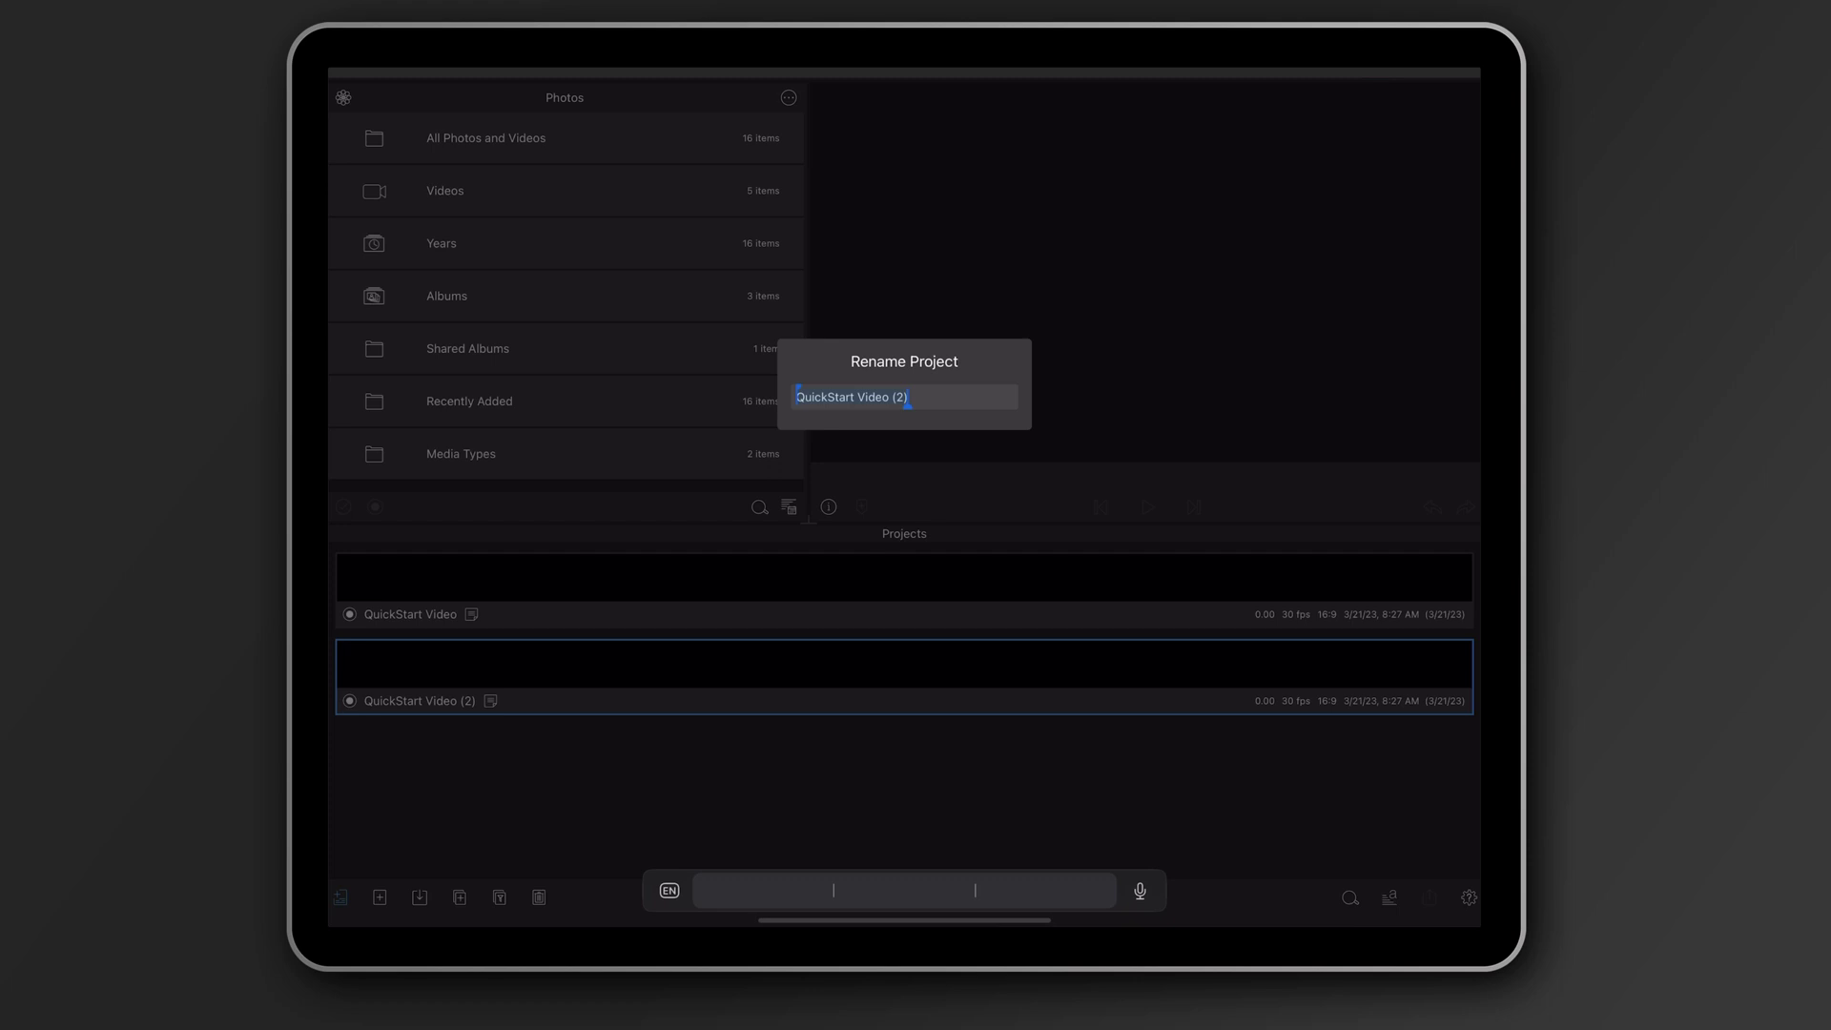
pyautogui.write('New')
pyautogui.press('Return')
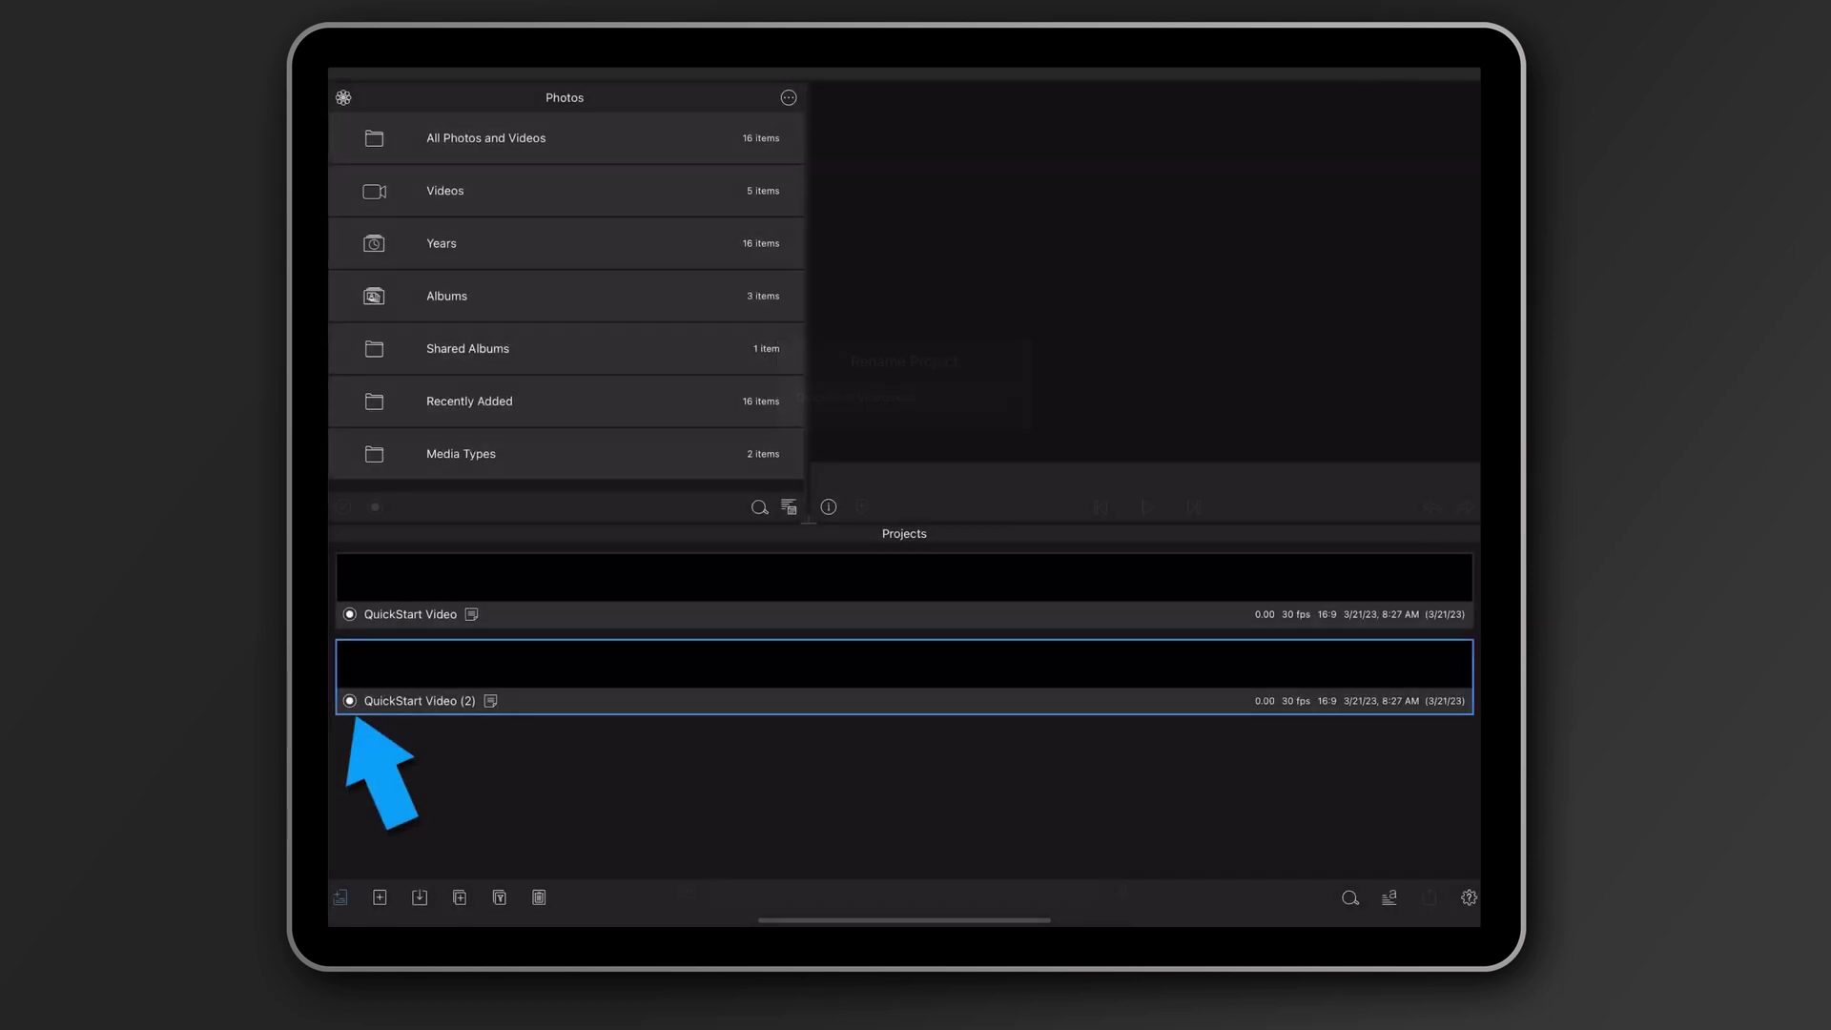
# - Tag the duplicated project teal and search the project list for 'N'
pyautogui.click(349, 701)
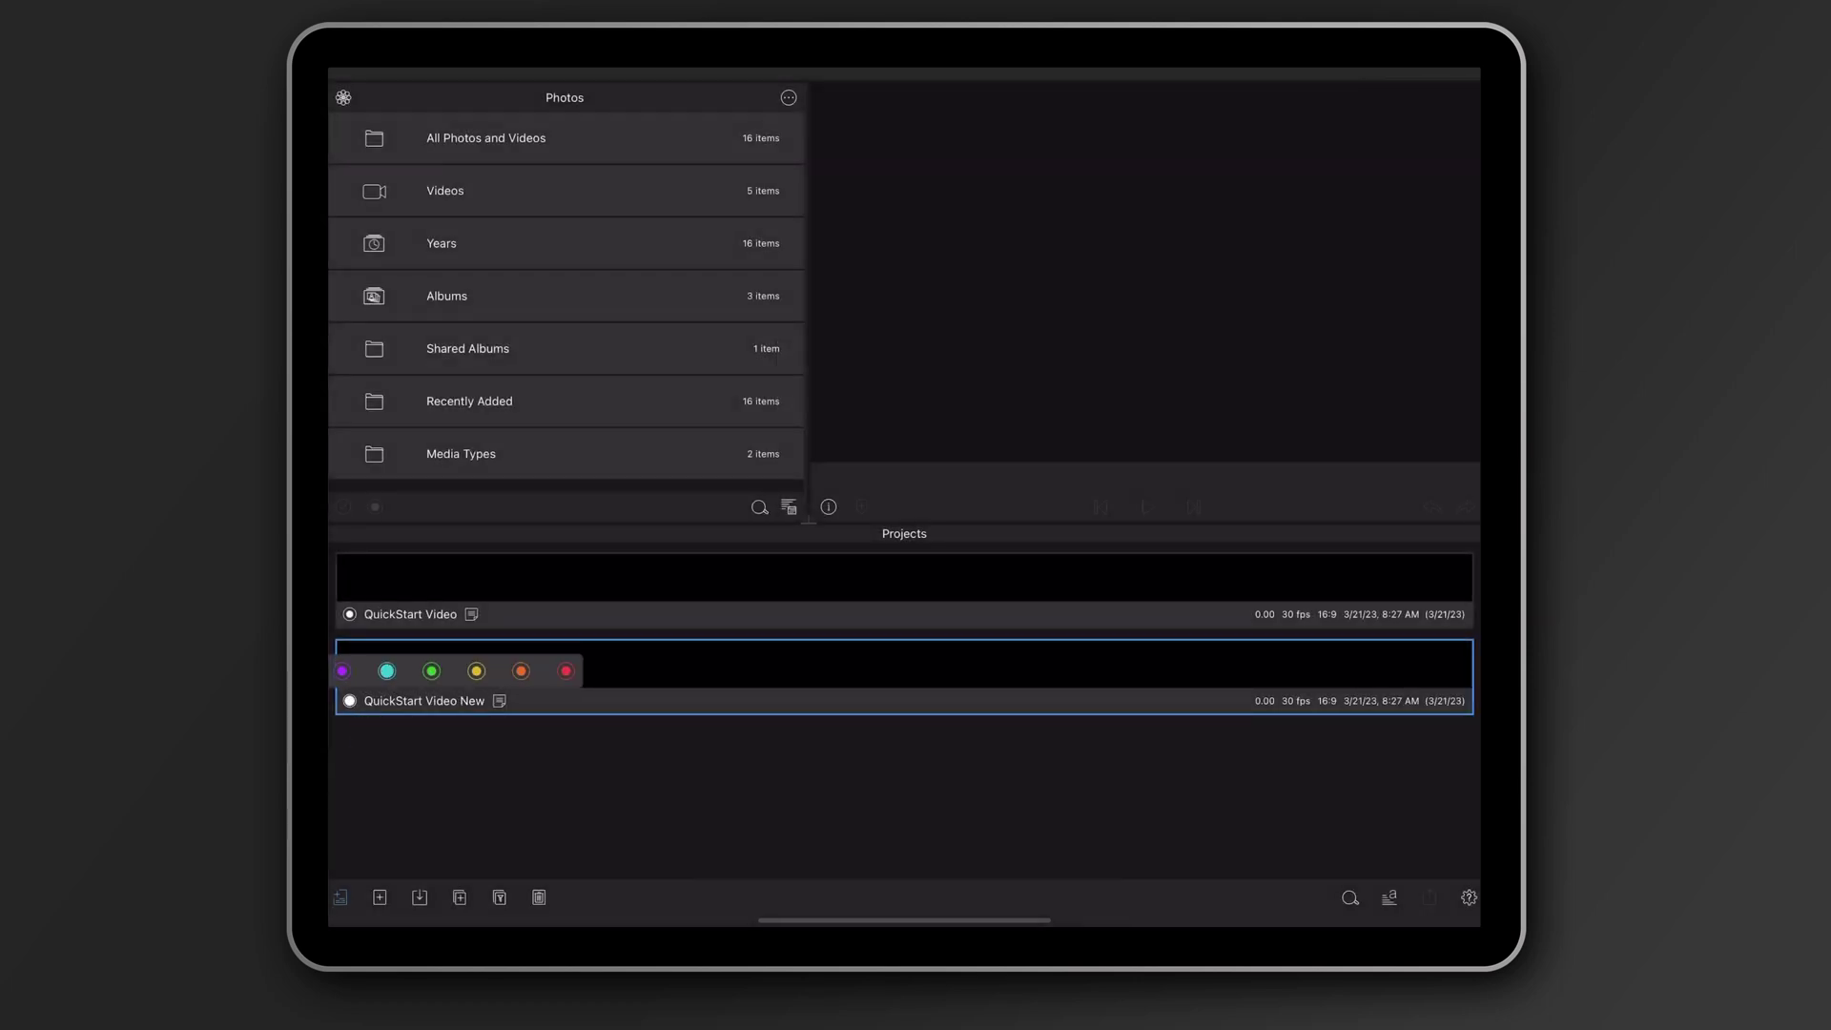
pyautogui.click(387, 670)
pyautogui.click(1350, 897)
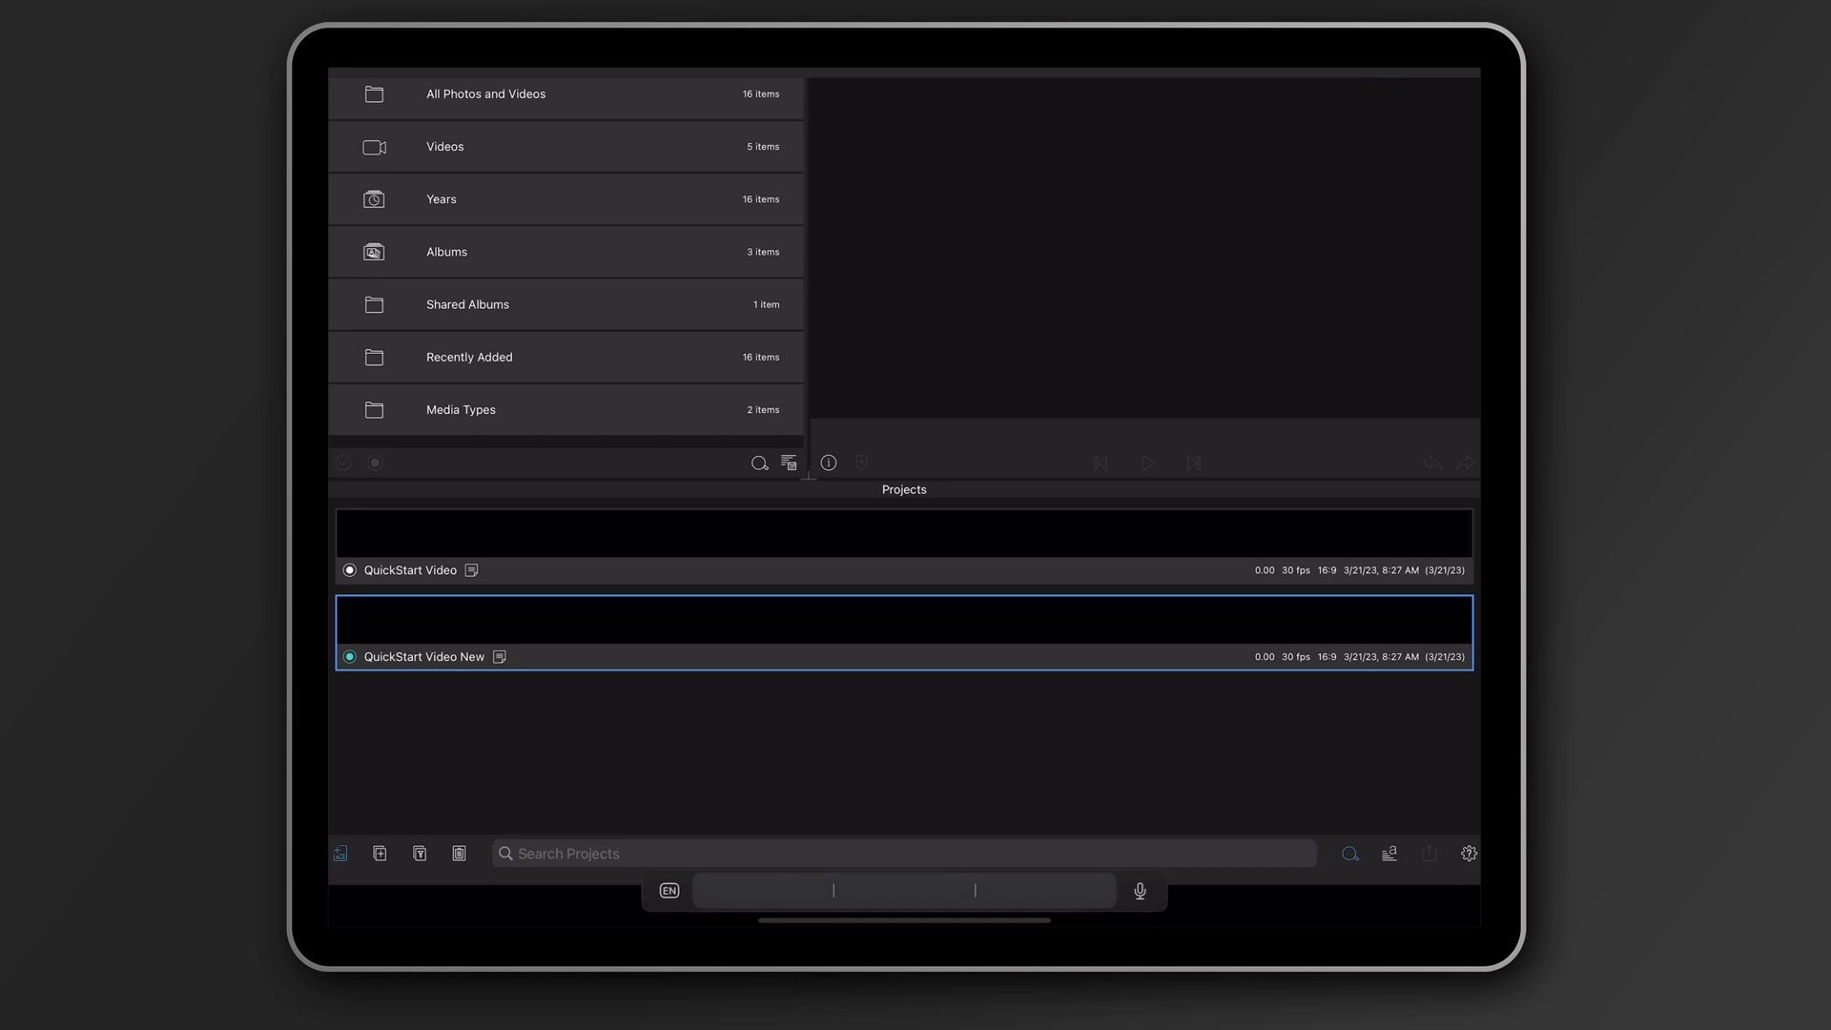
pyautogui.write('N')
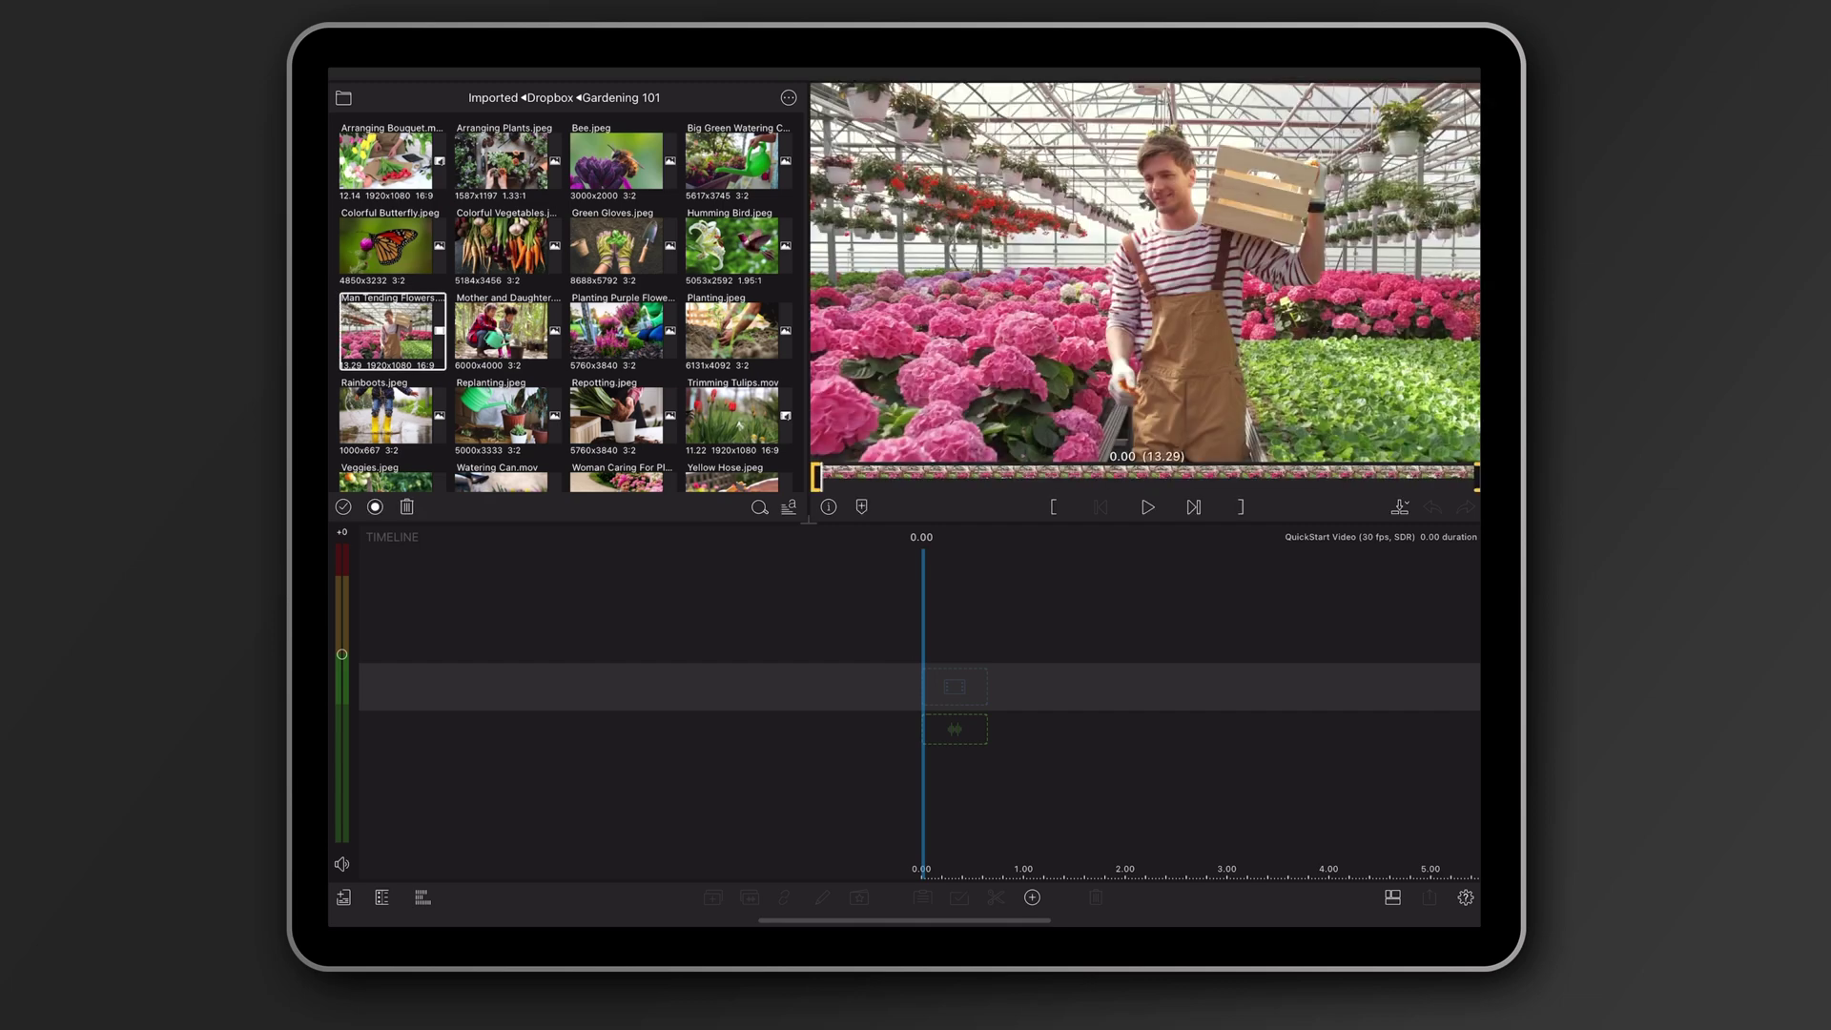
# - Trim Man Tending Flowers to 5.05 seconds and drop it onto the timeline
pyautogui.moveTo(817, 477); pyautogui.dragTo(995, 476)
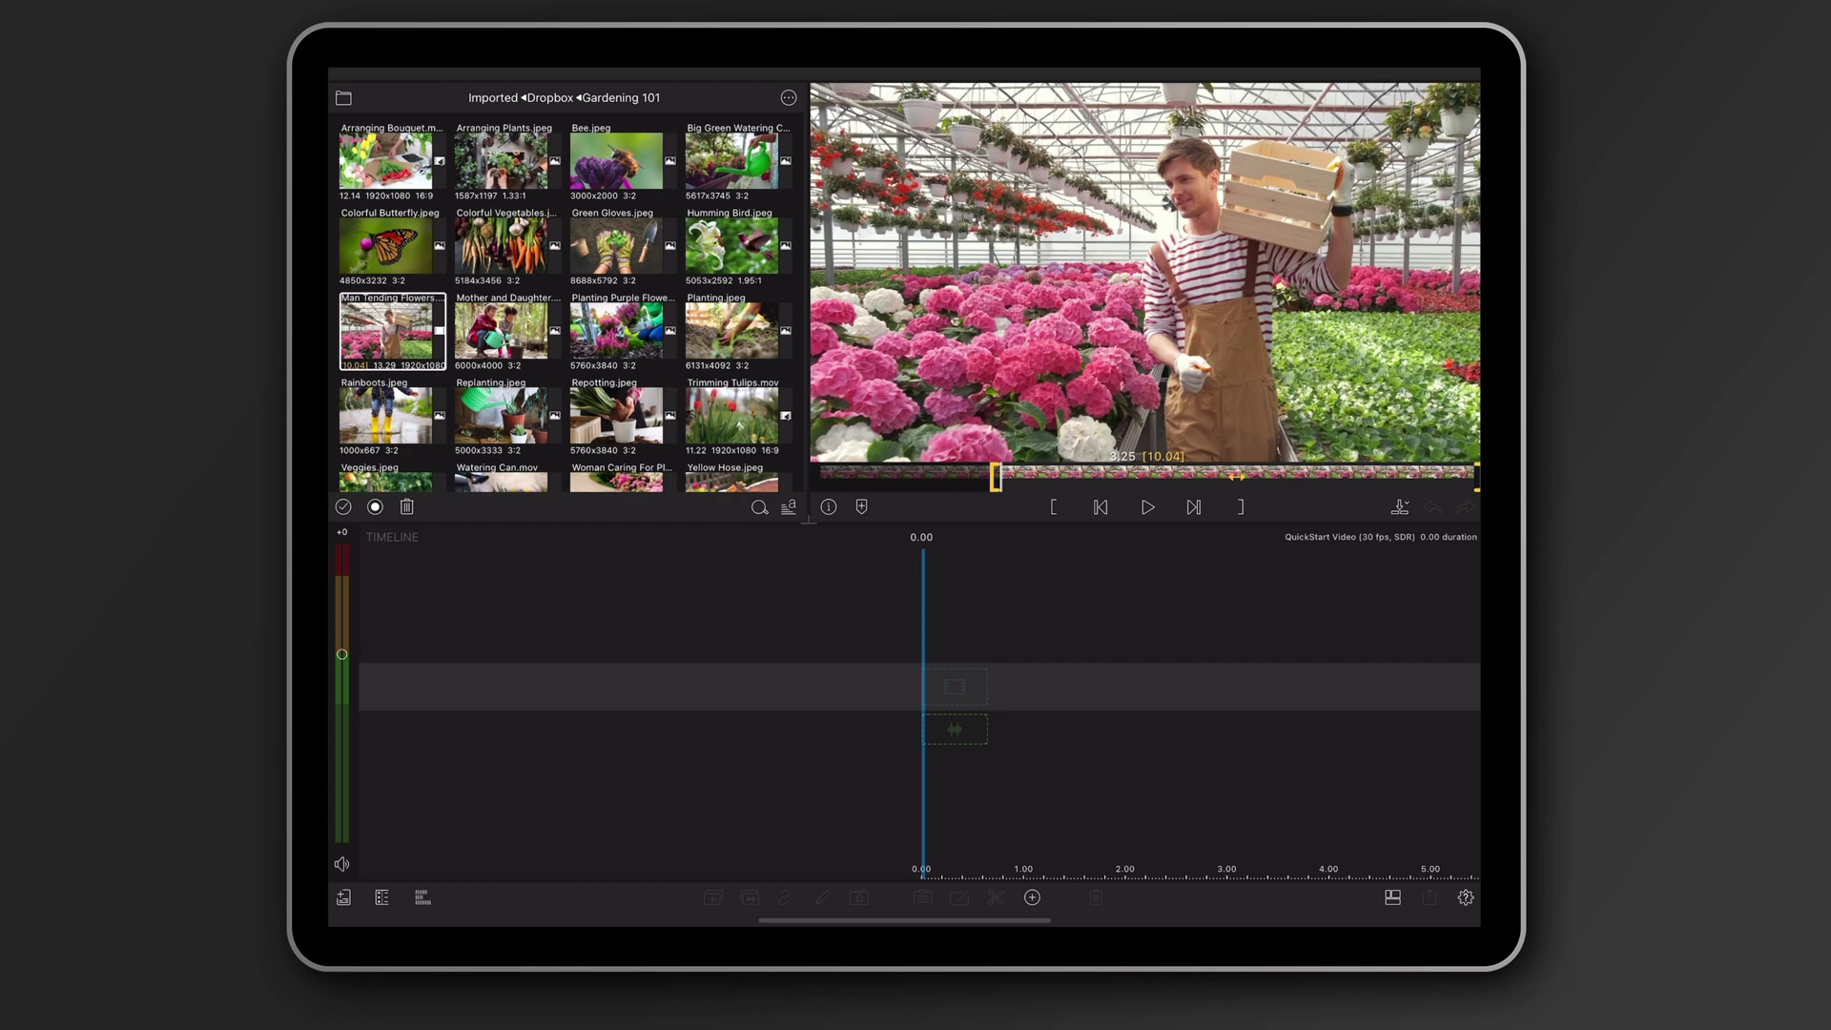
pyautogui.moveTo(1476, 476); pyautogui.dragTo(1245, 476)
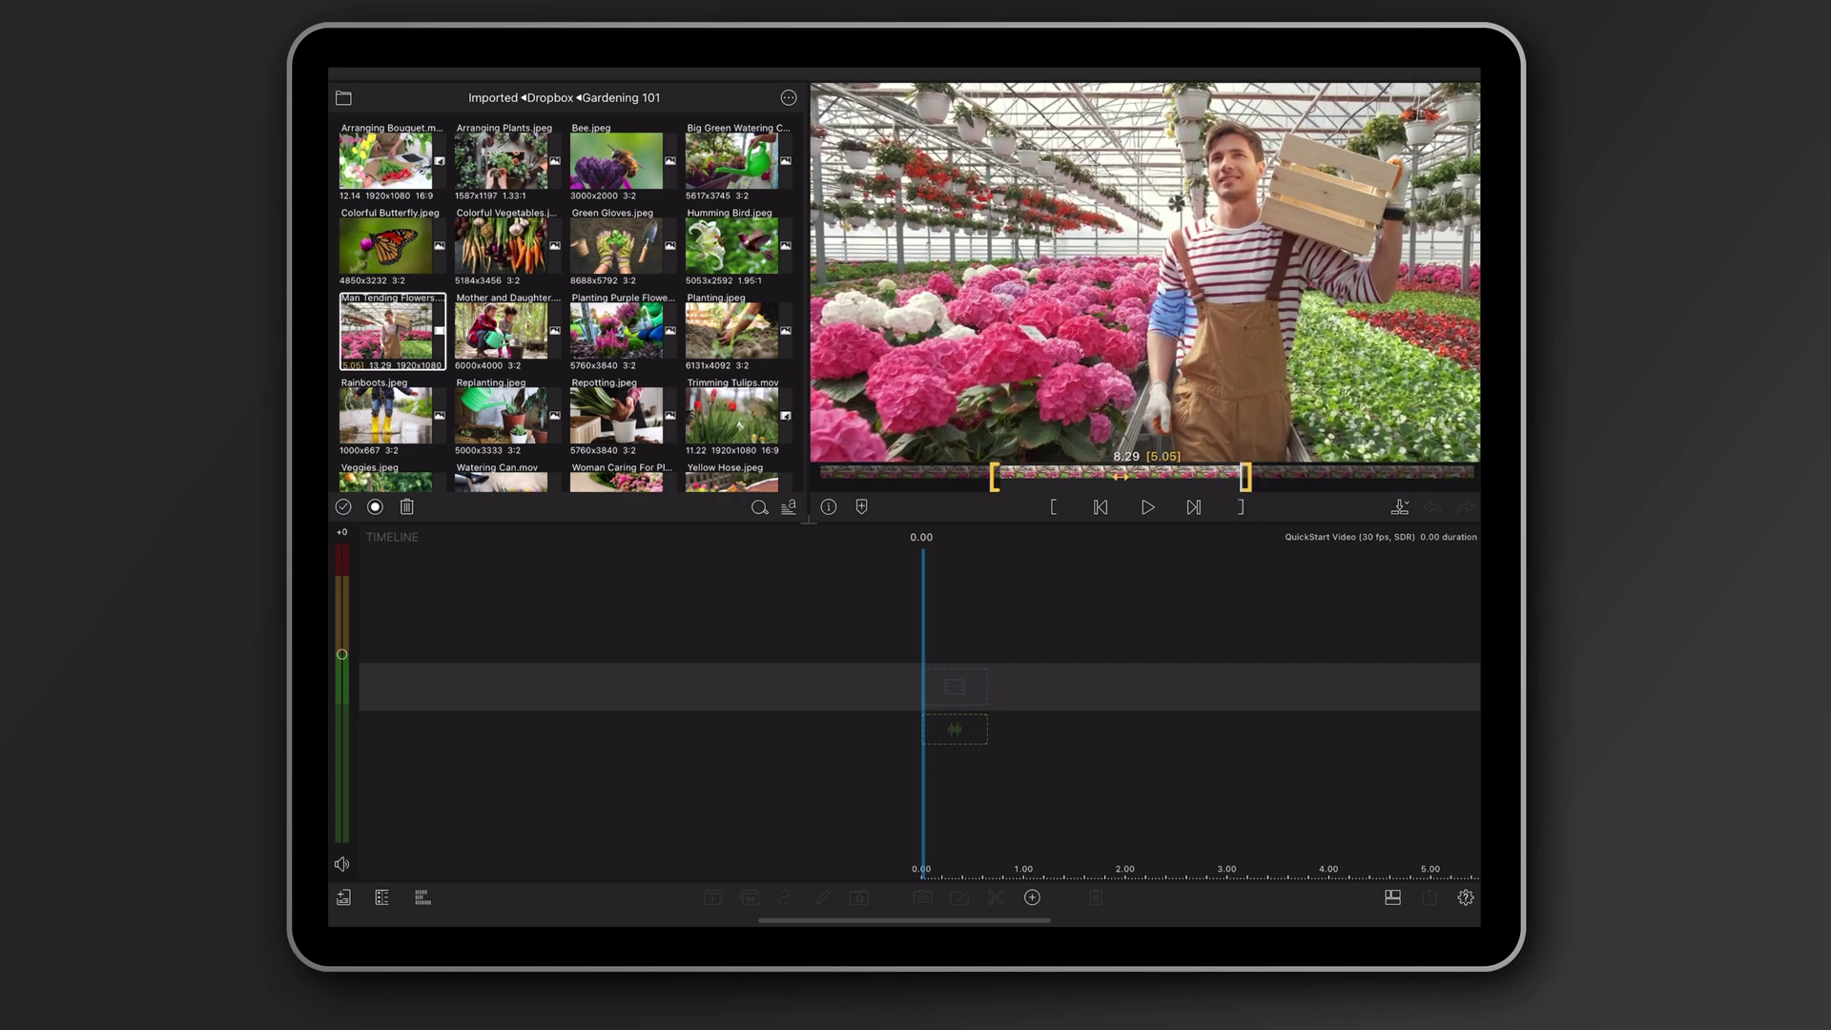
pyautogui.moveTo(1070, 472); pyautogui.dragTo(963, 706)
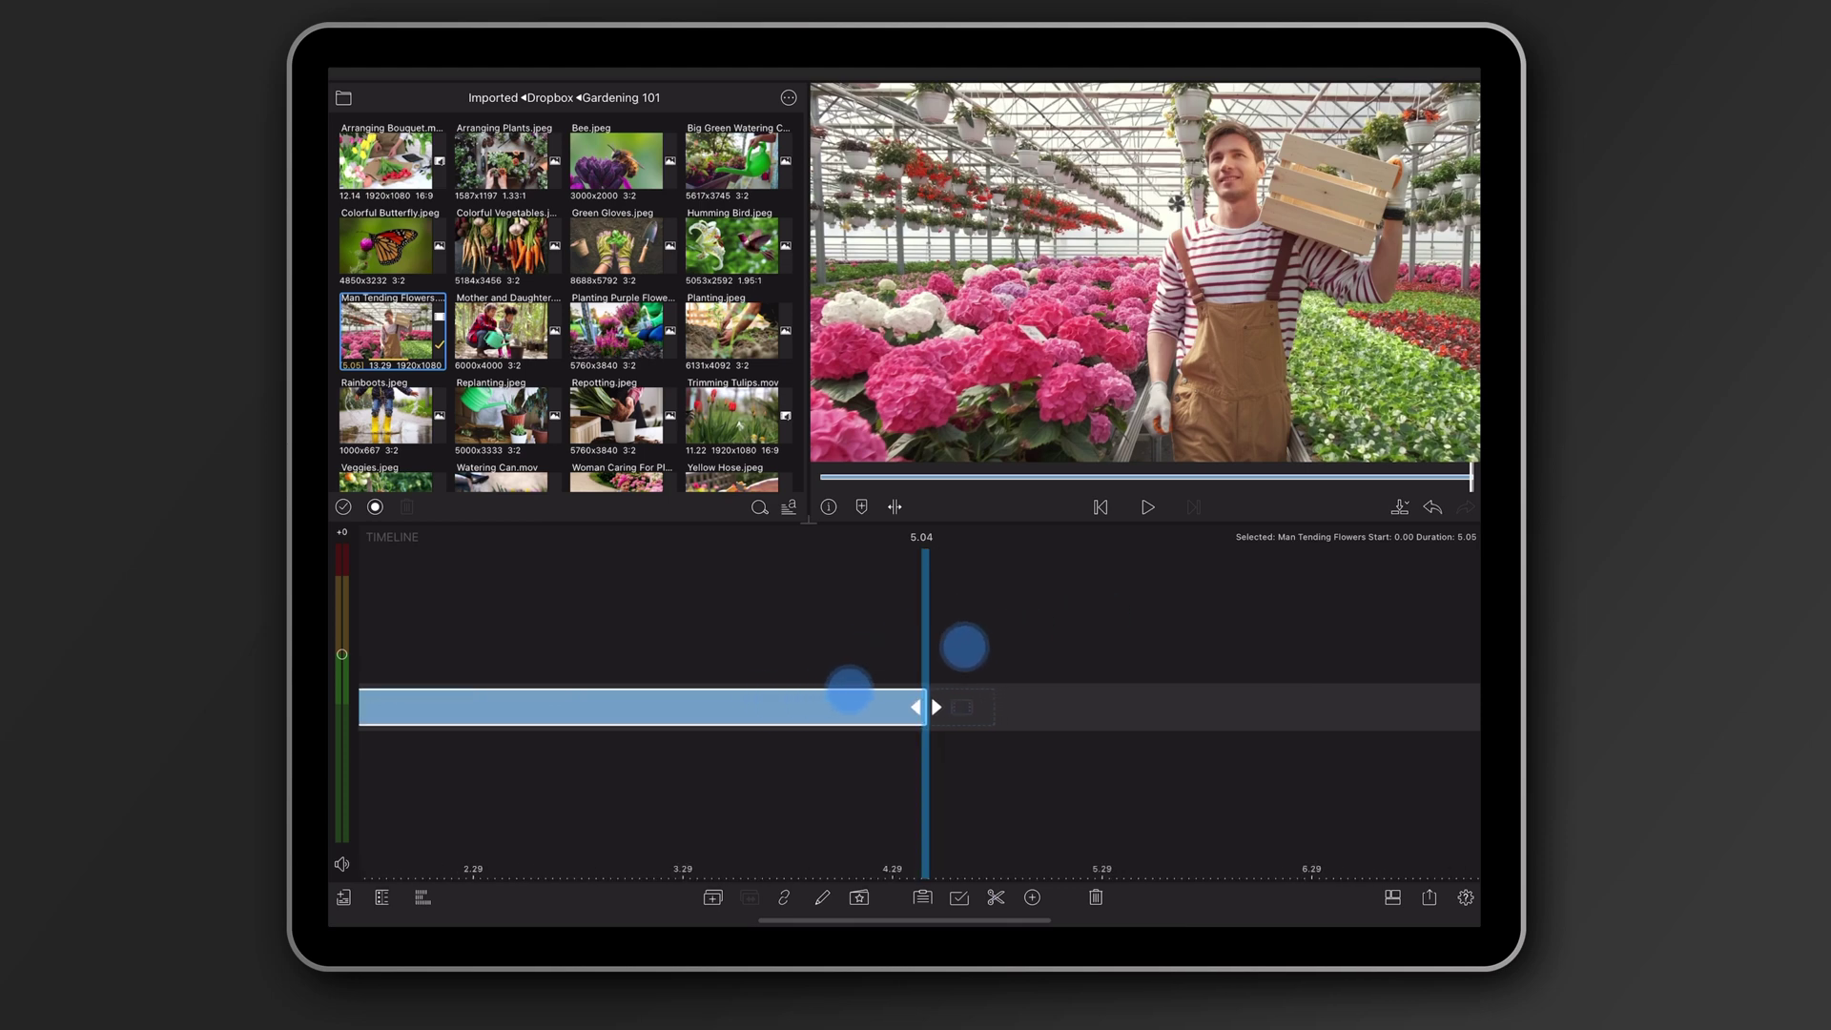
# - Zoom the timeline slightly and reveal the link, lock, visibility and audio track headers
pyautogui.scroll(-2, 919, 669)
pyautogui.scroll(-1, 919, 669)
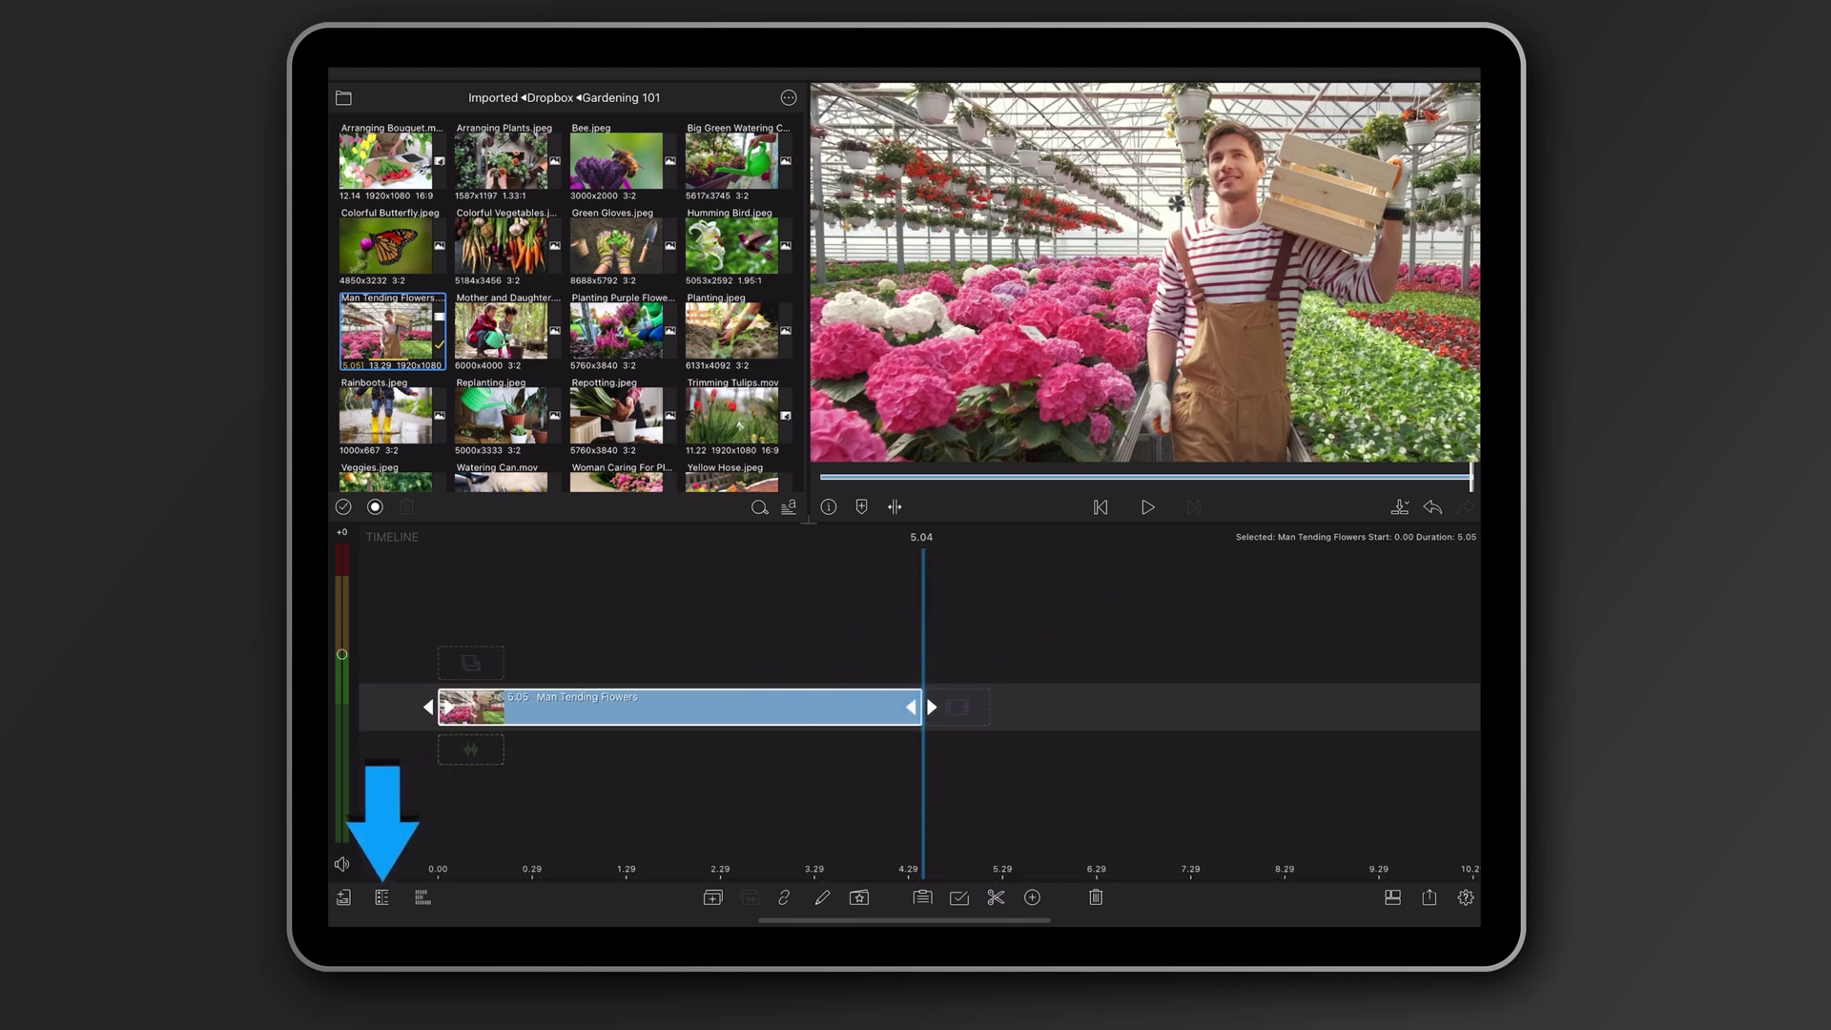
pyautogui.click(381, 898)
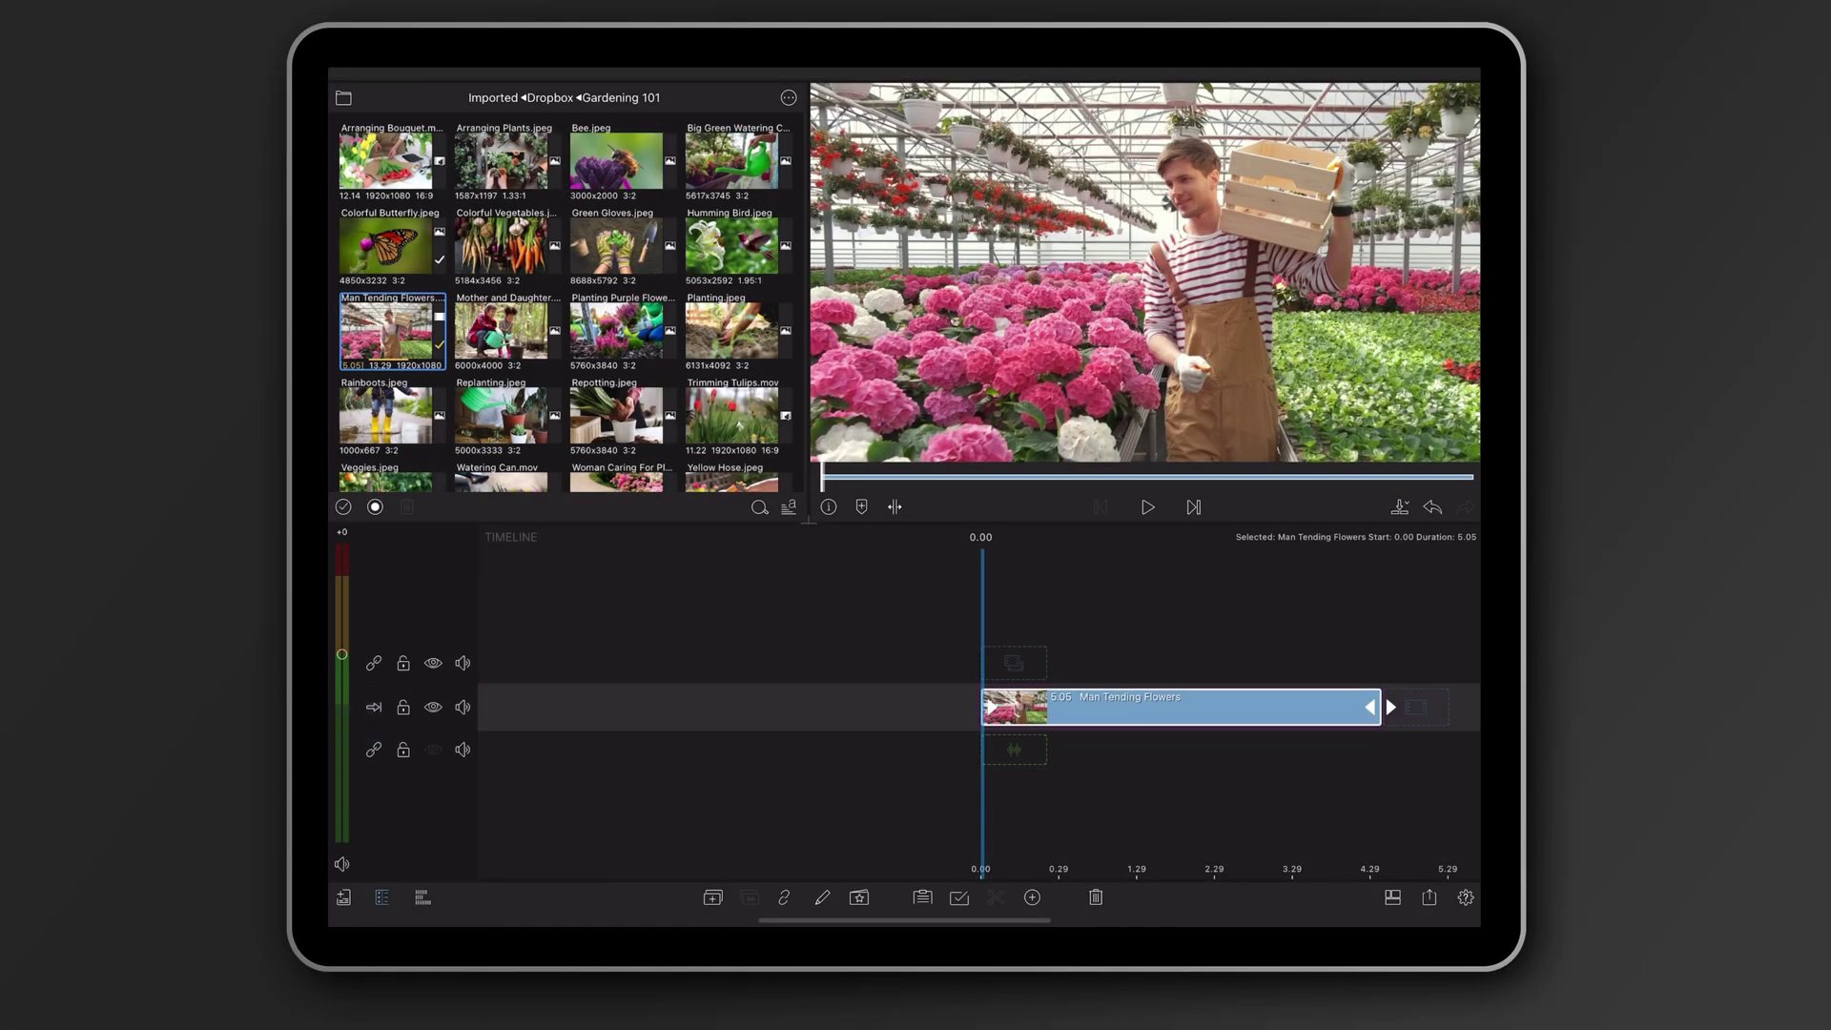
# - Place Colorful Butterfly before Man Tending Flowers and extend it to 3.25 seconds
pyautogui.moveTo(386, 244)
pyautogui.mouseDown()
pyautogui.moveTo(882, 715)
pyautogui.moveTo(868, 725)
pyautogui.mouseUp()
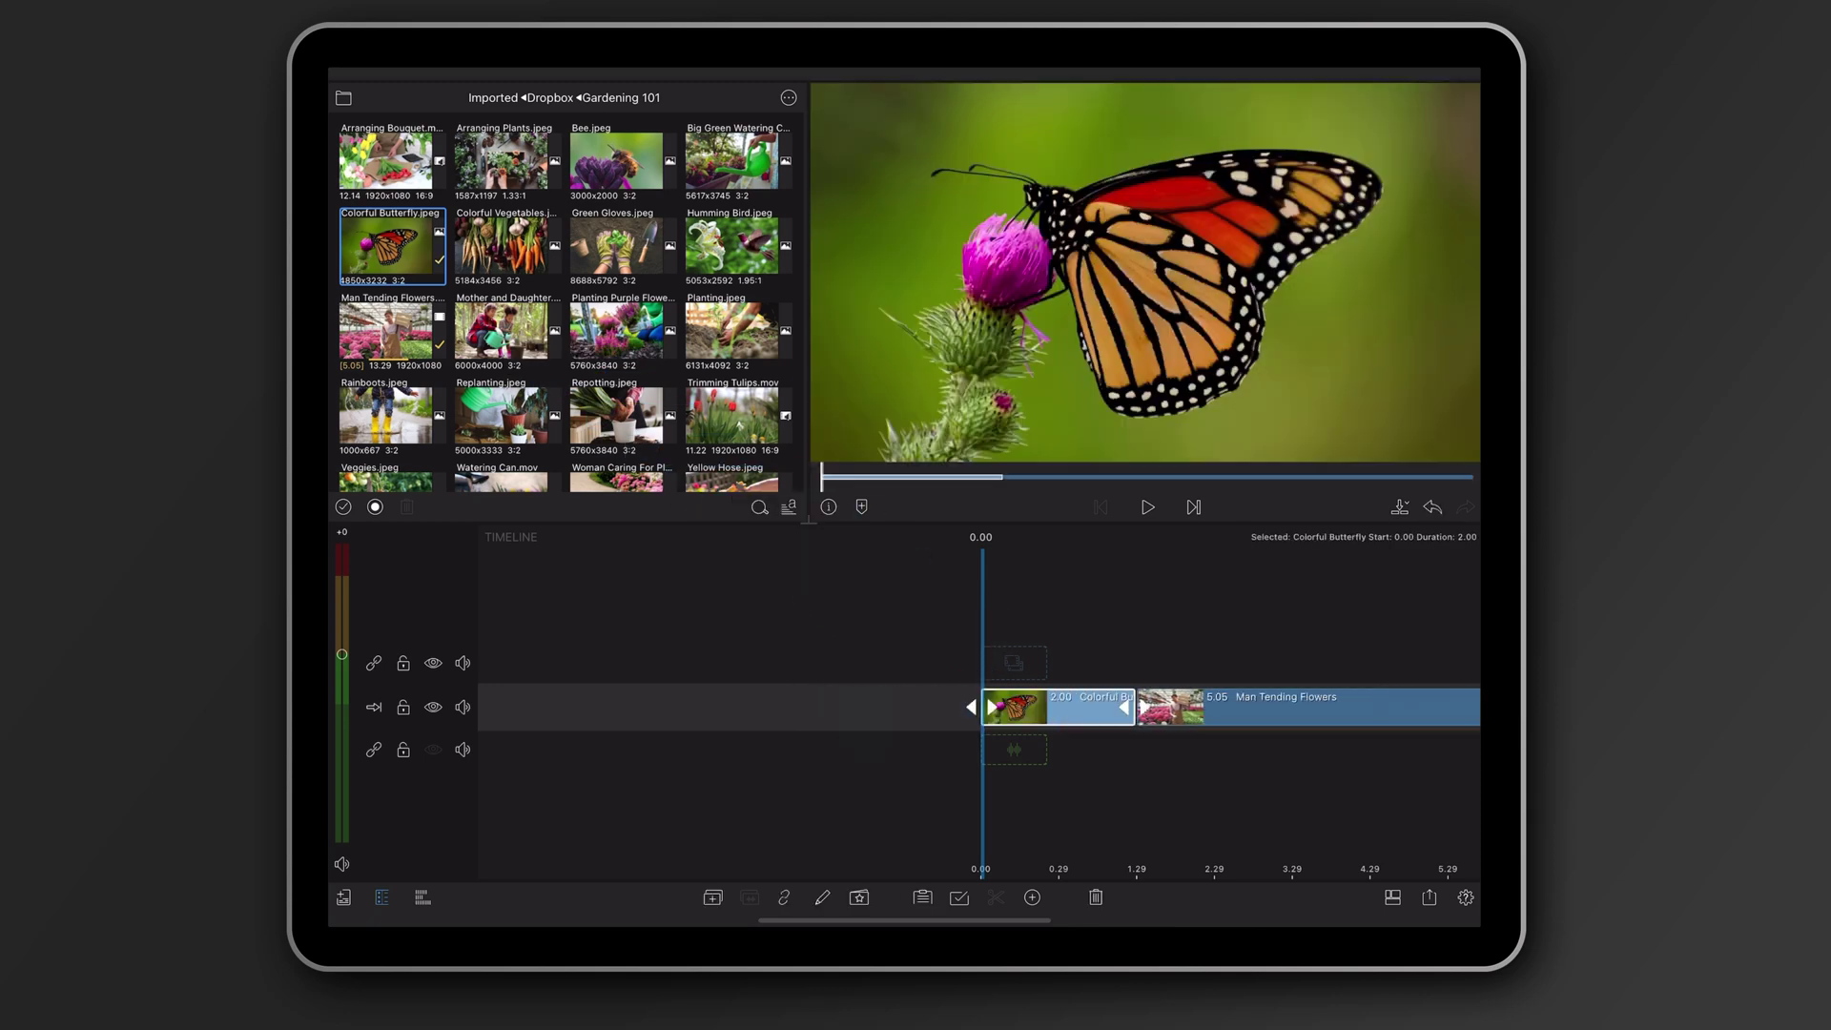
pyautogui.moveTo(1125, 706); pyautogui.dragTo(1194, 707)
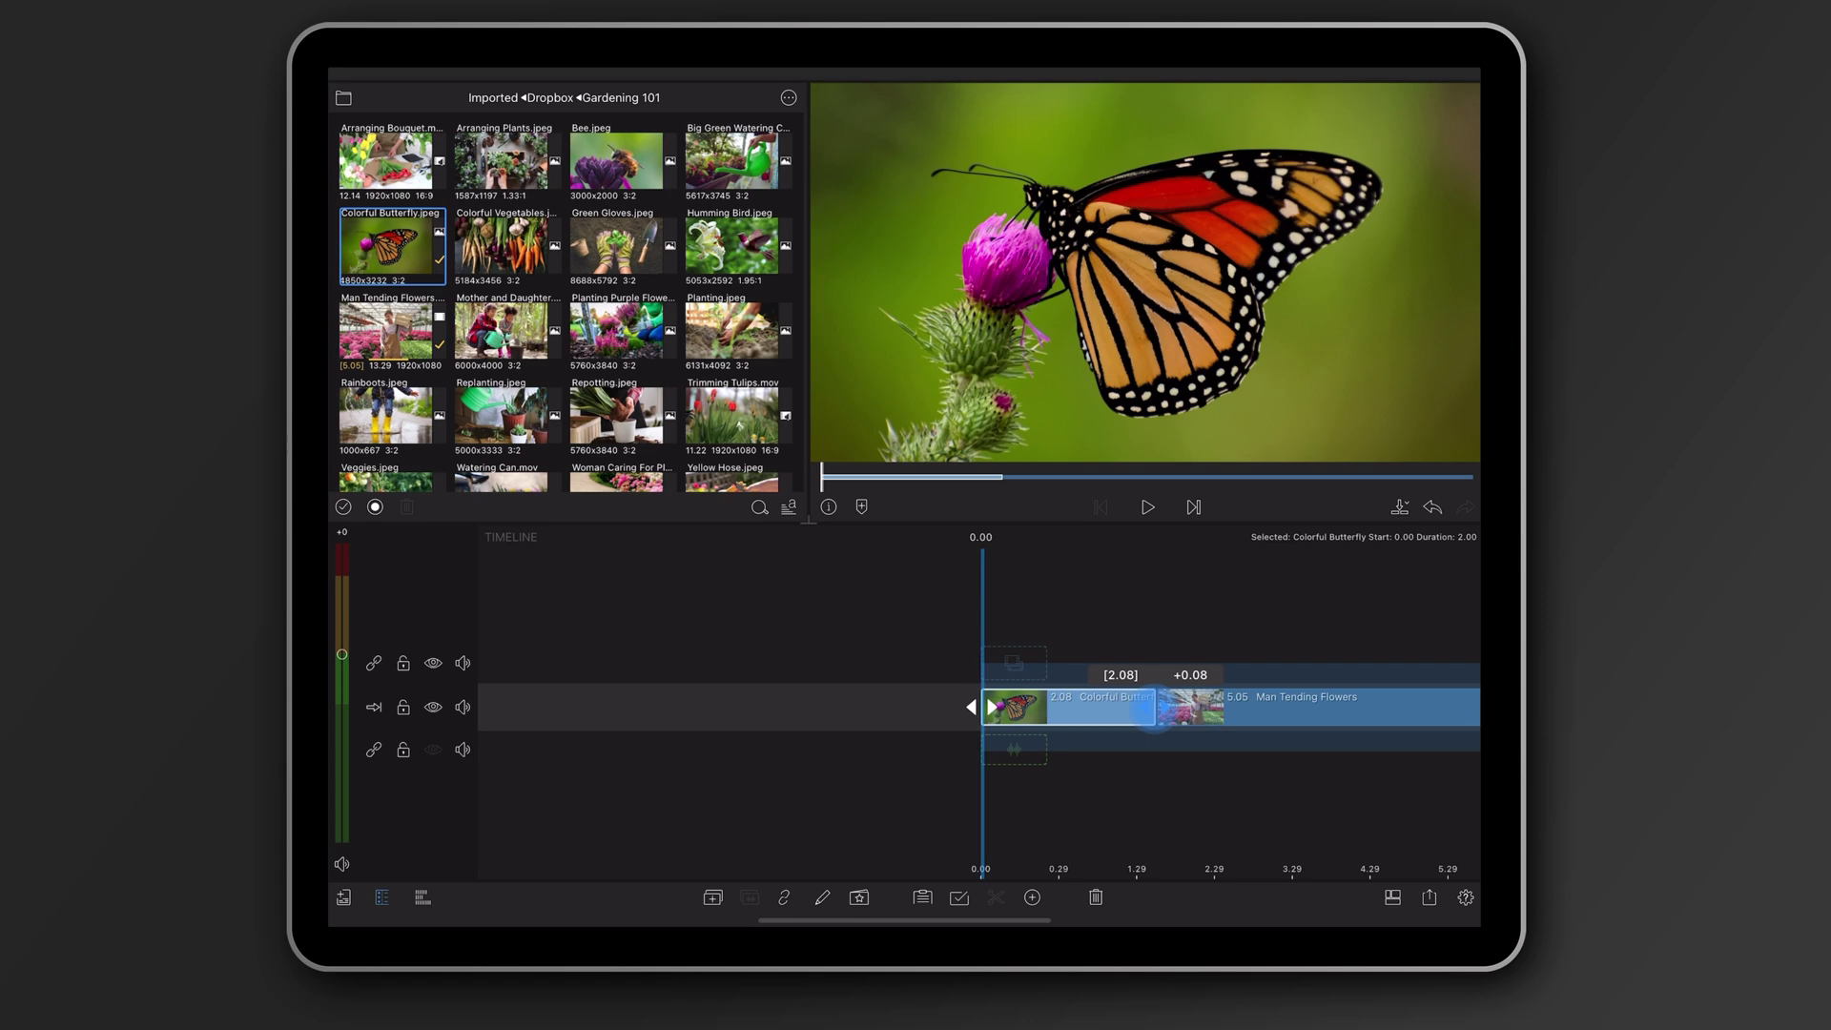
pyautogui.moveTo(769, 707); pyautogui.dragTo(679, 706)
# - Stack the vegetables, gloves, hummingbird, watering-can and Arranging Bouquet clips above the main track
pyautogui.press('Right')
pyautogui.press('q')
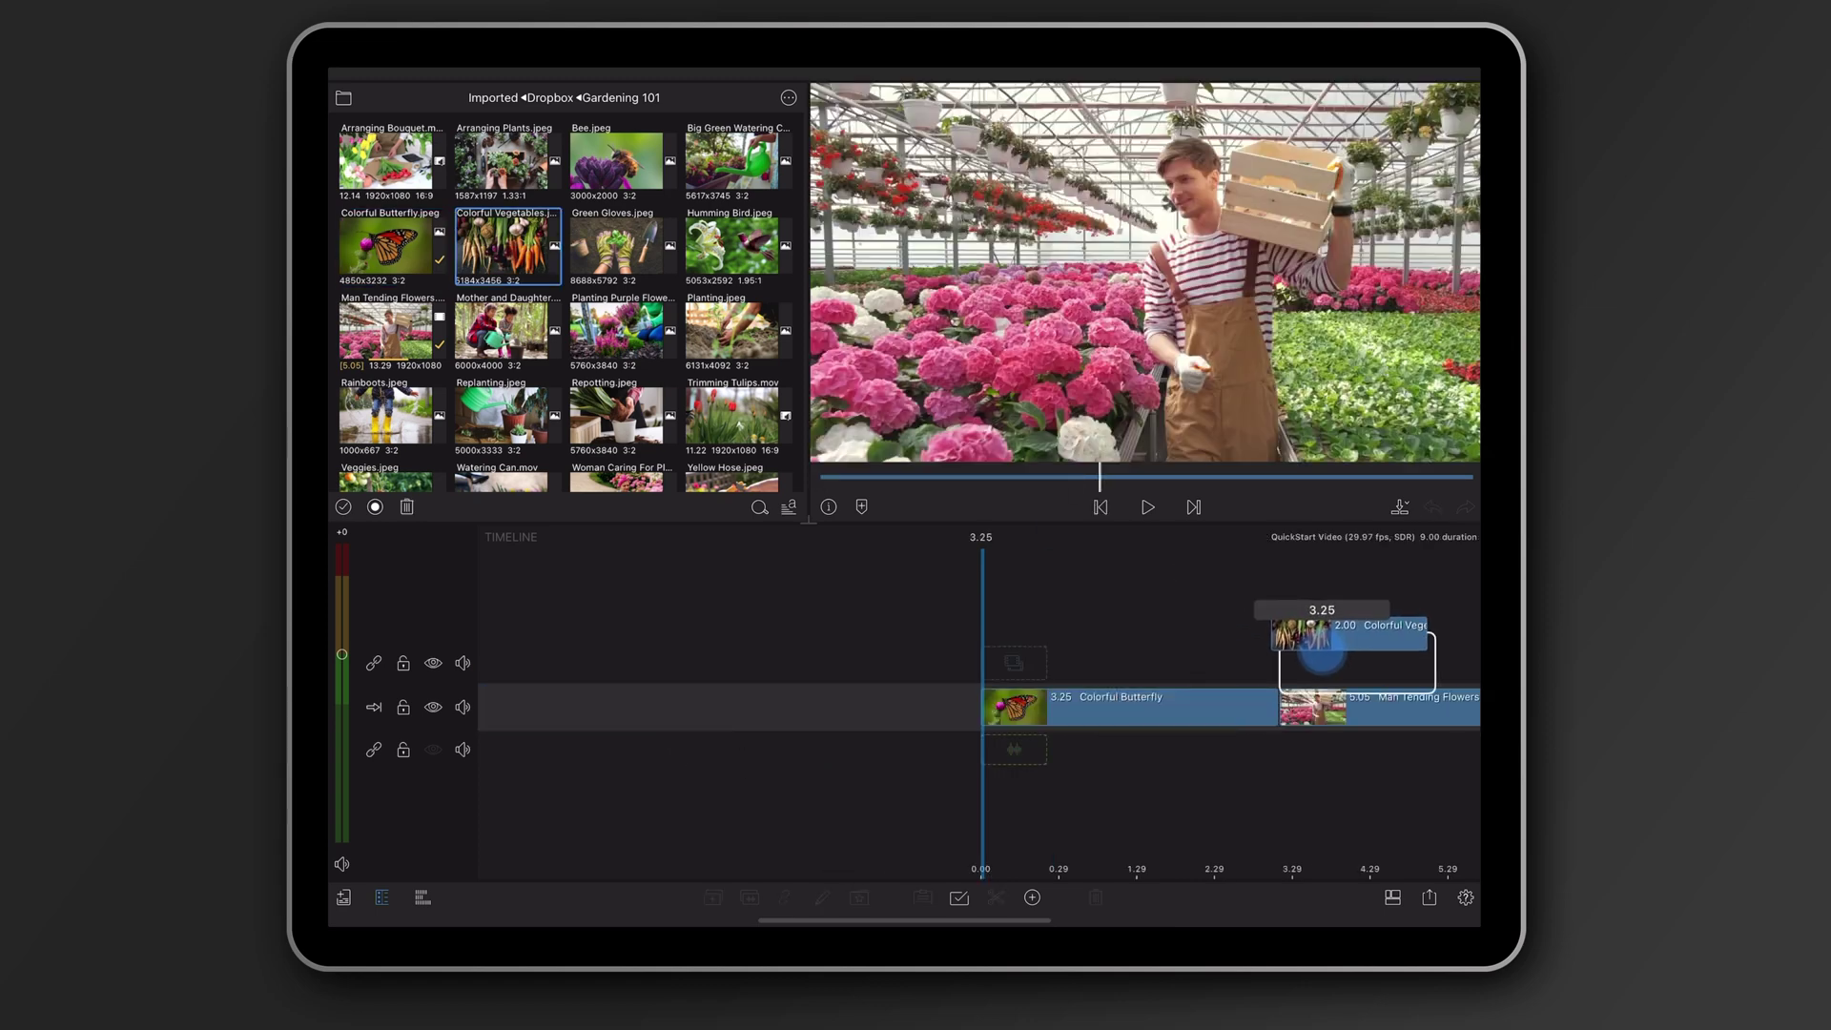
pyautogui.press('Right')
pyautogui.press('q')
pyautogui.press('Right')
pyautogui.press('q')
pyautogui.press('Up')
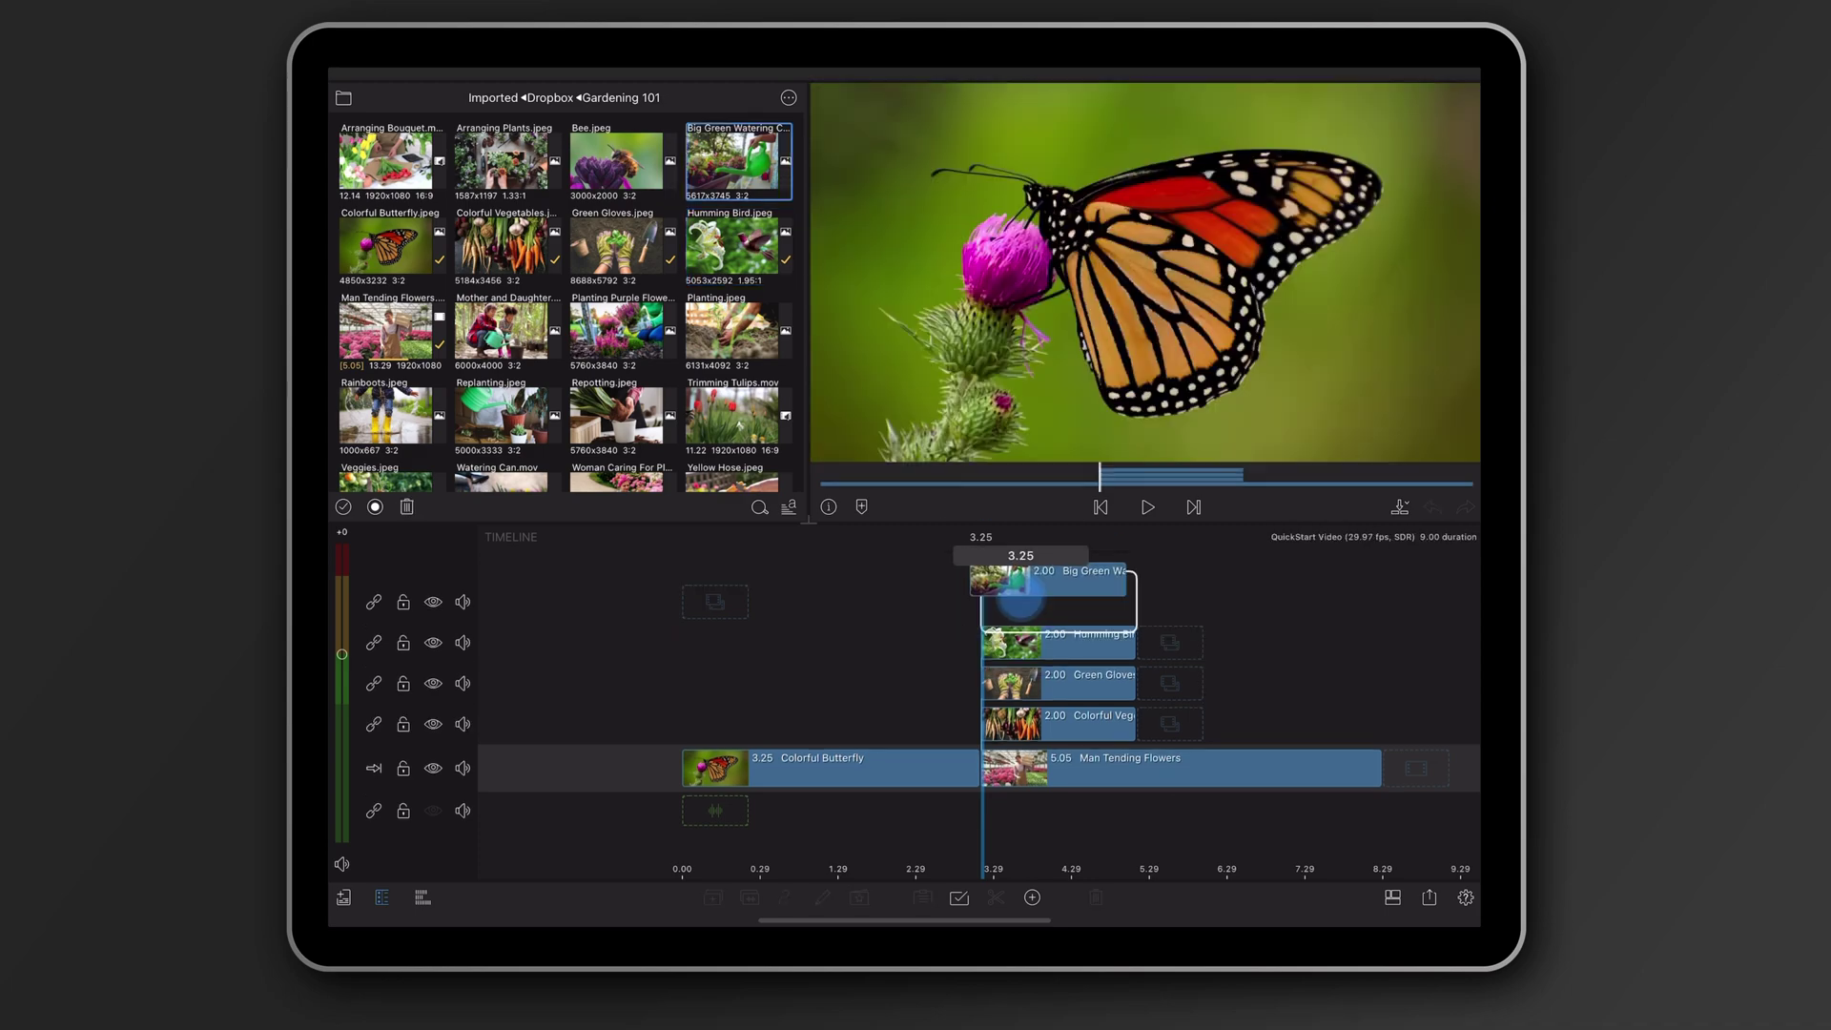
pyautogui.press('q')
pyautogui.press('Left')
pyautogui.press('Left')
pyautogui.press('Left')
pyautogui.press('q')
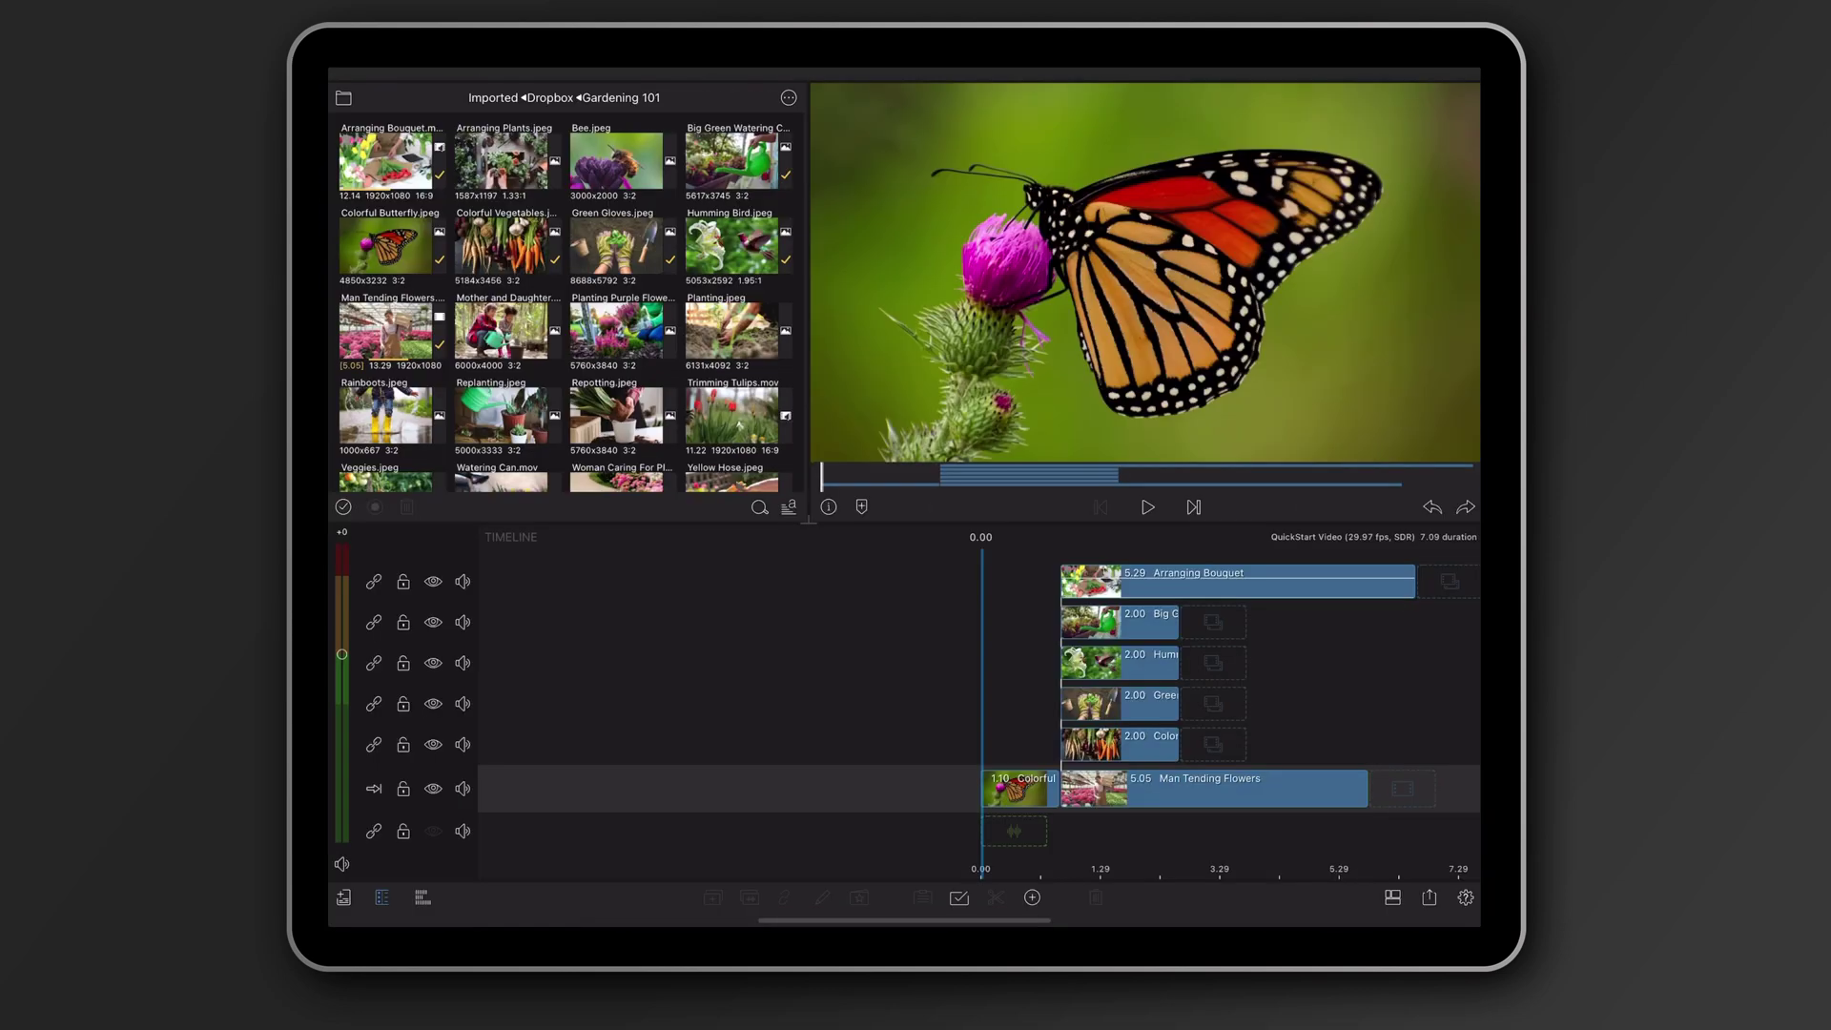
pyautogui.moveTo(1379, 709); pyautogui.dragTo(1023, 717)
# - Split the Arranging Bouquet clip at 5.03
pyautogui.click(1021, 584)
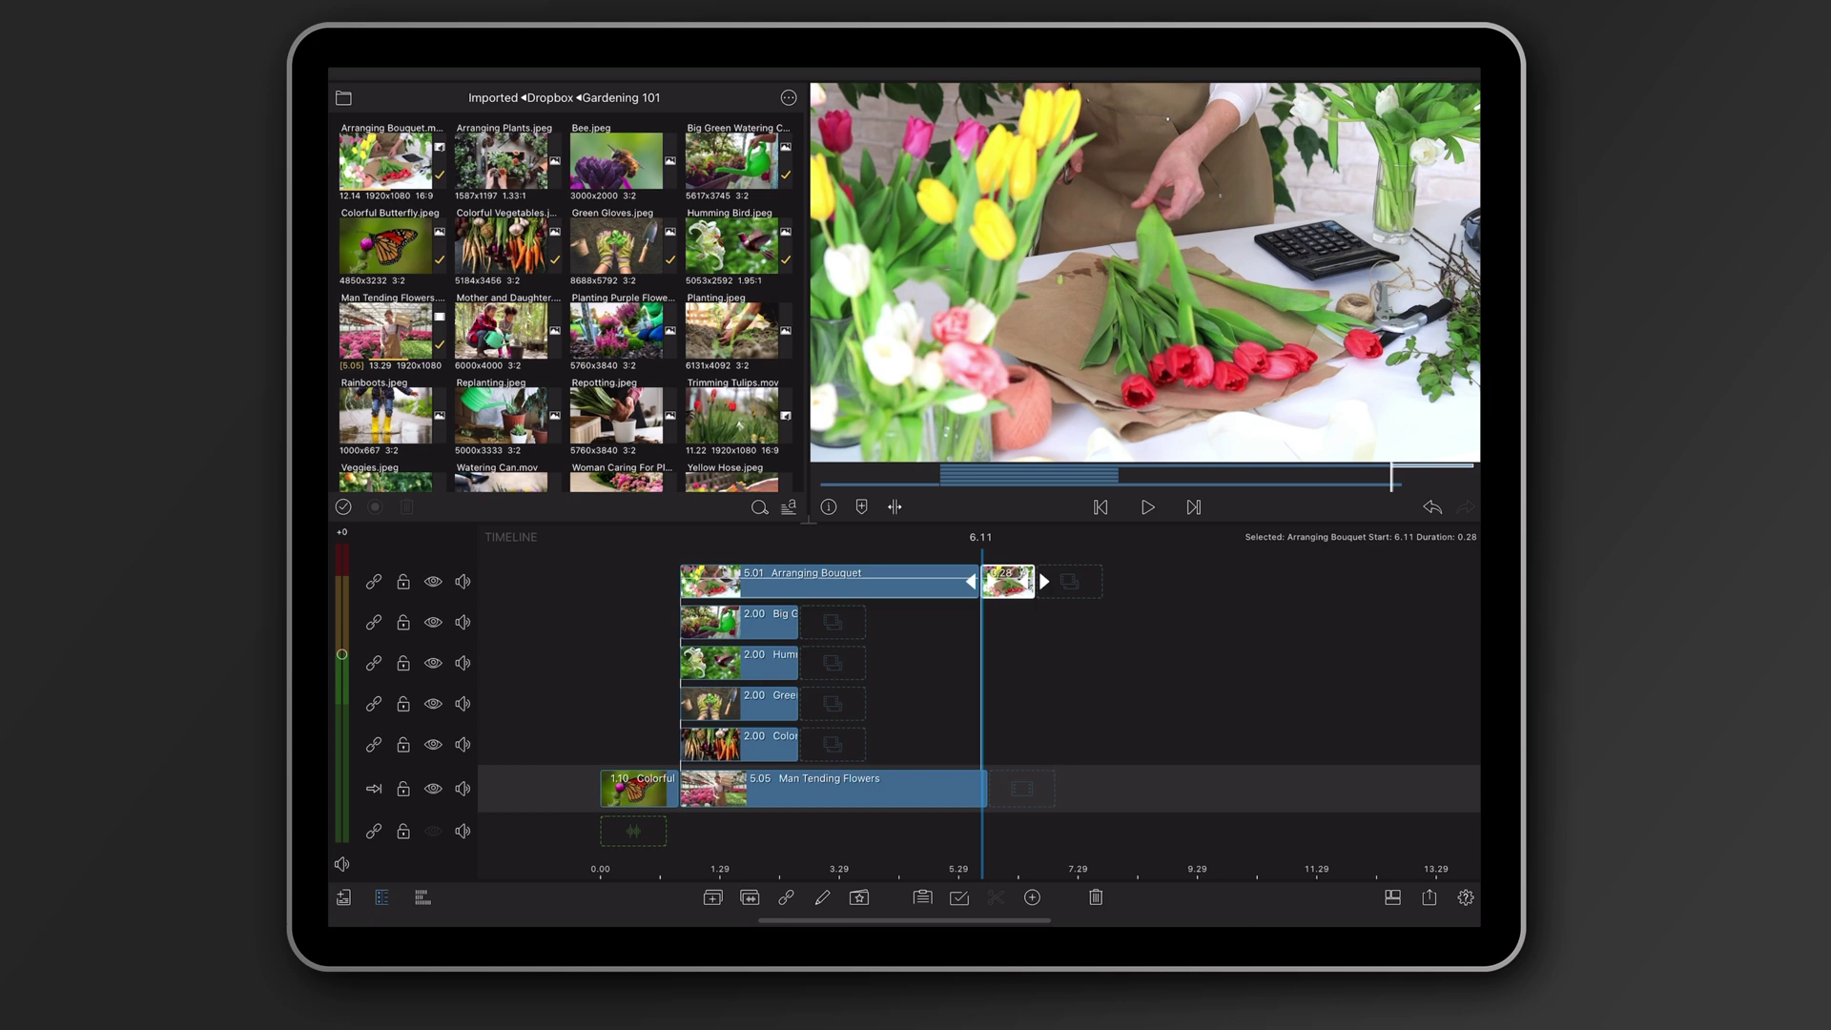
pyautogui.moveTo(1051, 687); pyautogui.dragTo(1127, 688)
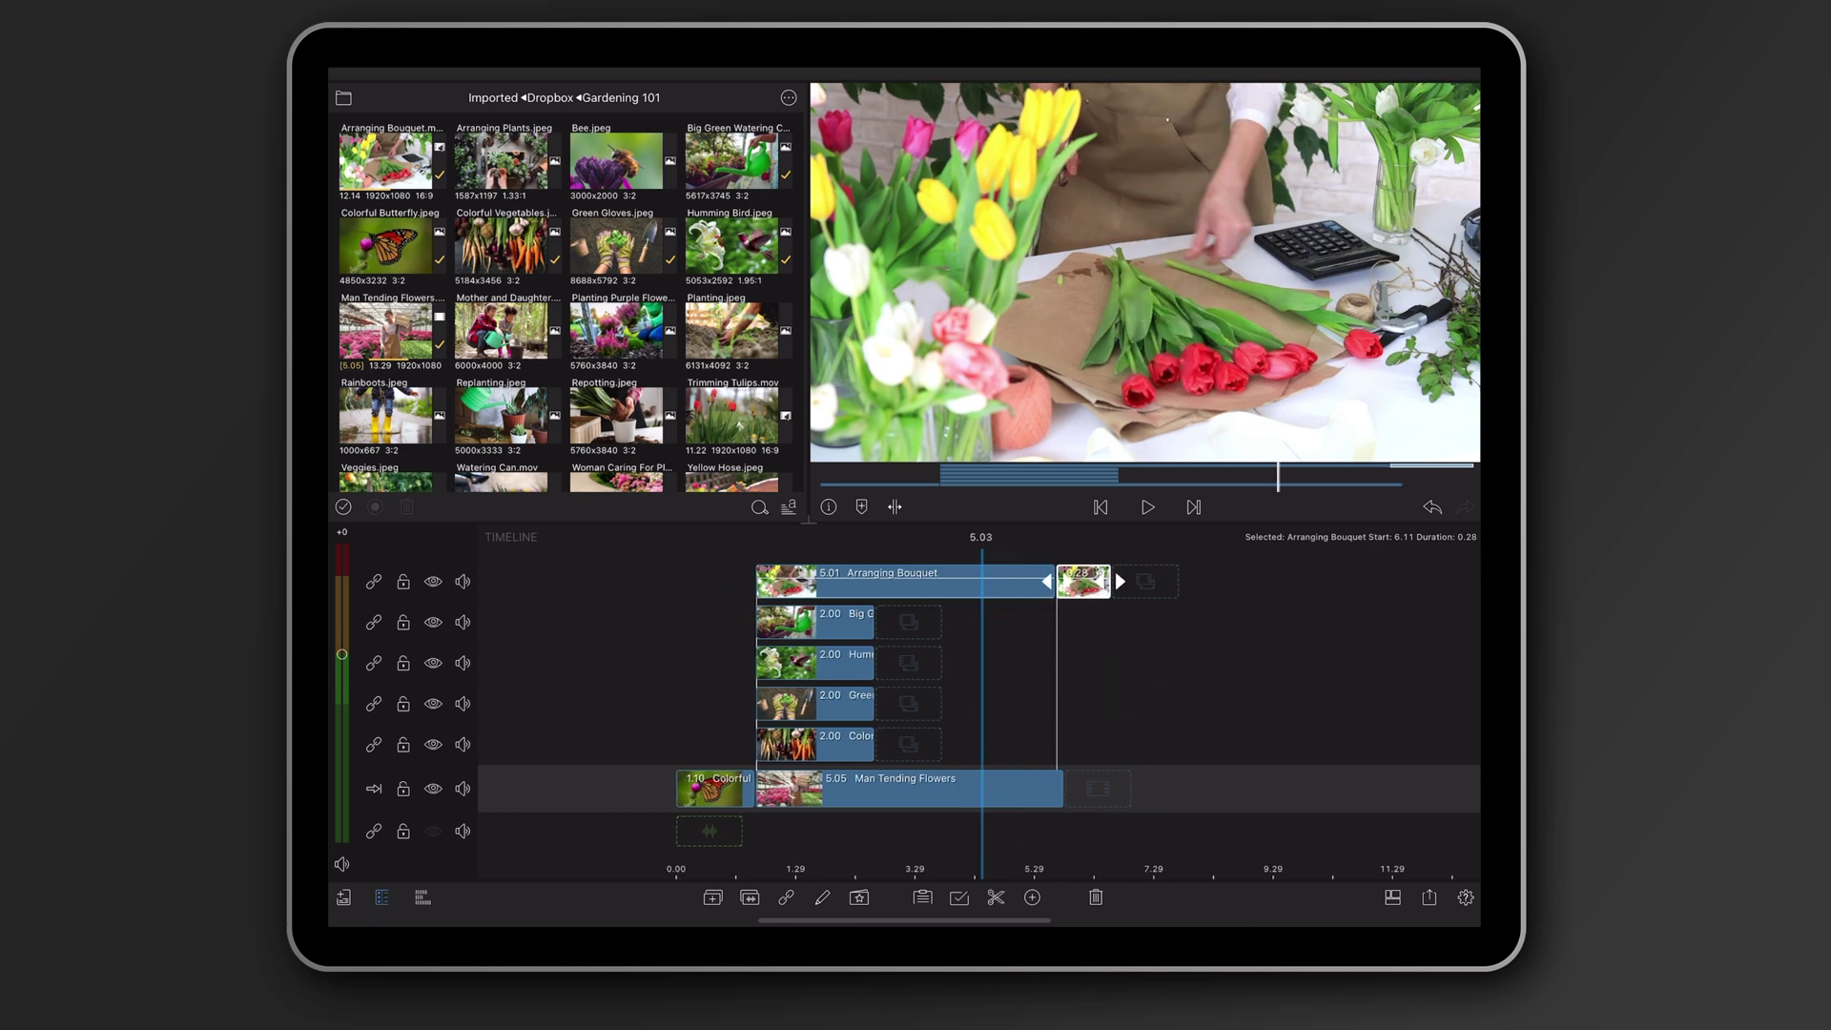
pyautogui.click(994, 897)
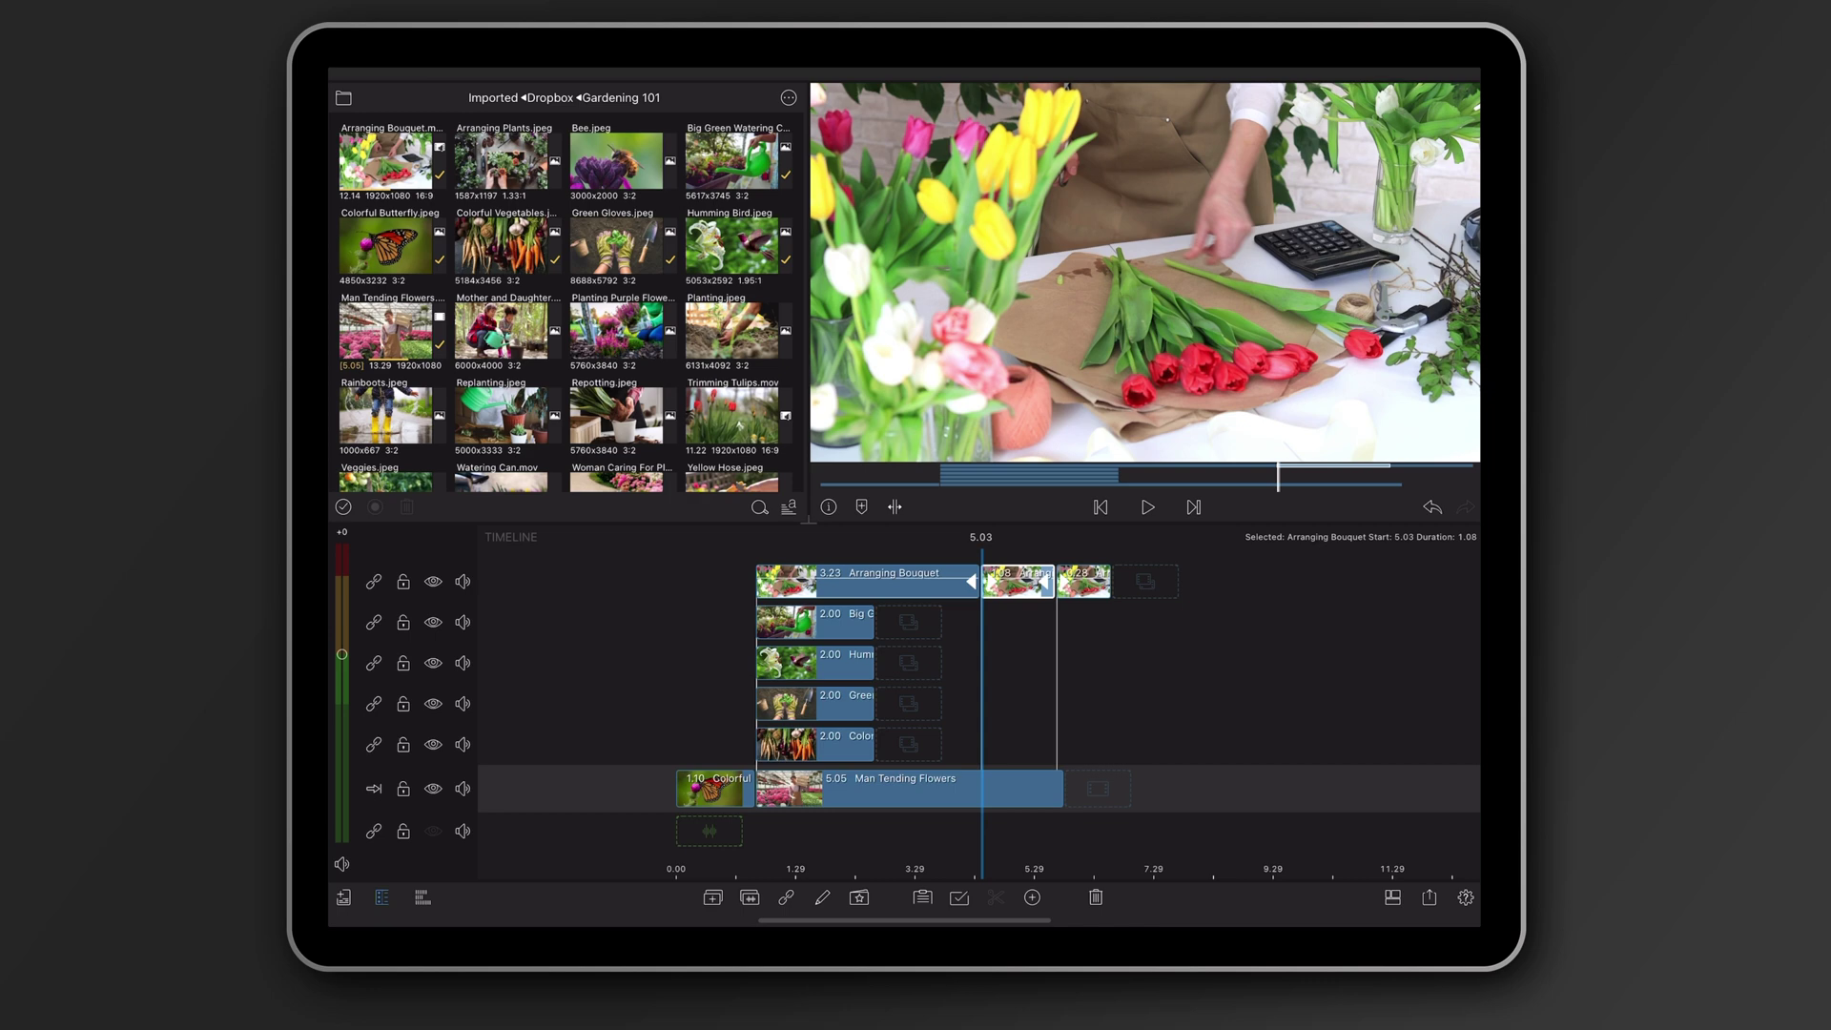
# - Replace the short piece with Woman Caring For Plants, then delete the leftover pieces
pyautogui.scroll(-2, 569, 301)
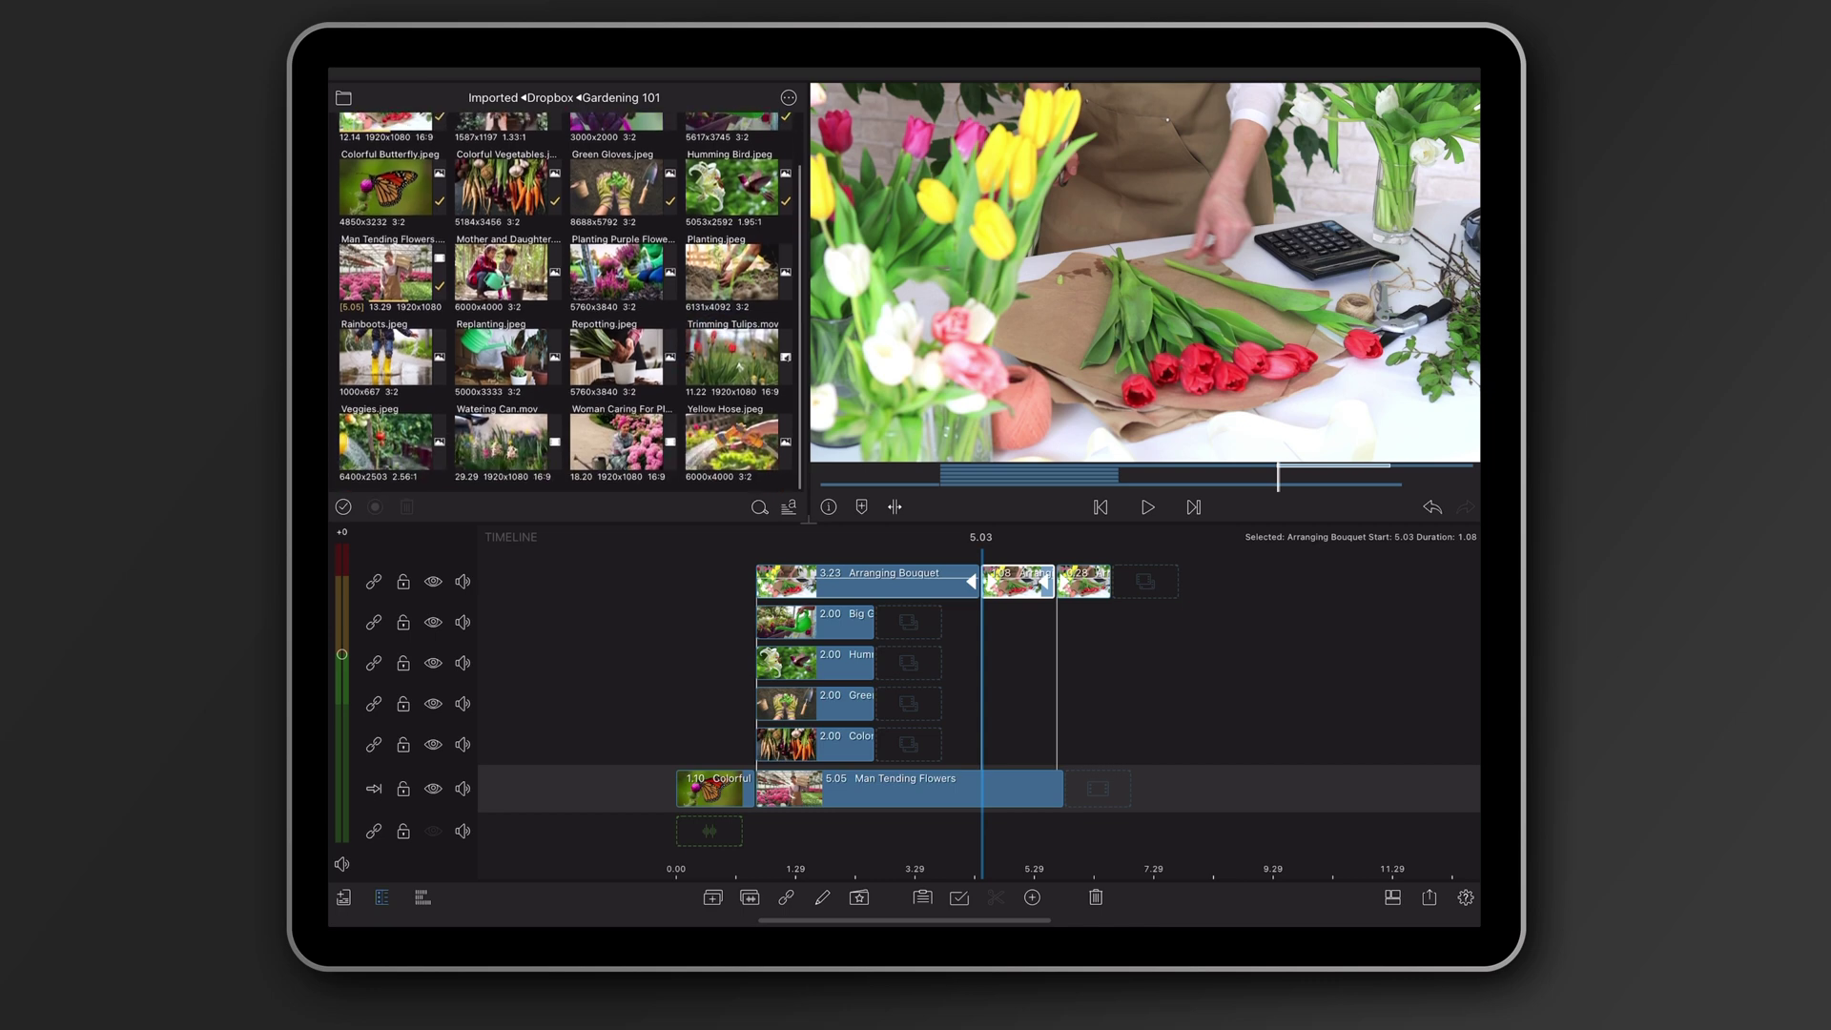
pyautogui.moveTo(592, 444); pyautogui.dragTo(1018, 572)
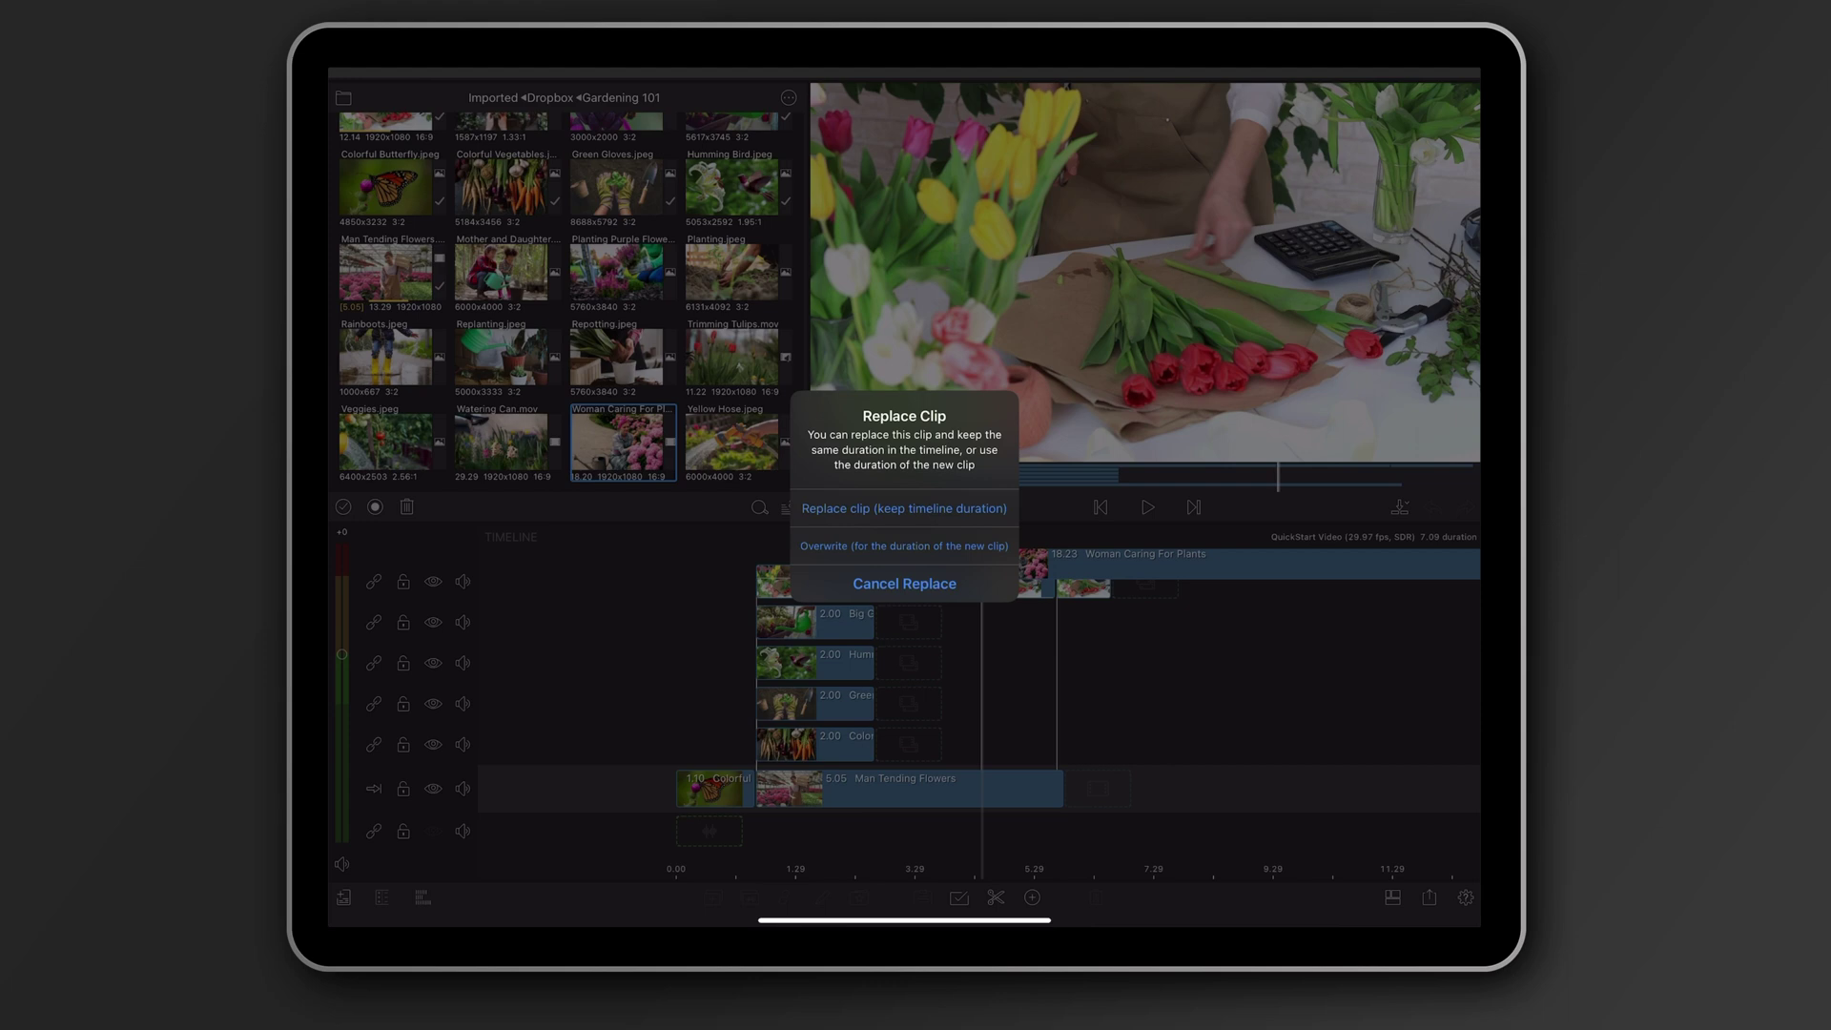
pyautogui.click(979, 509)
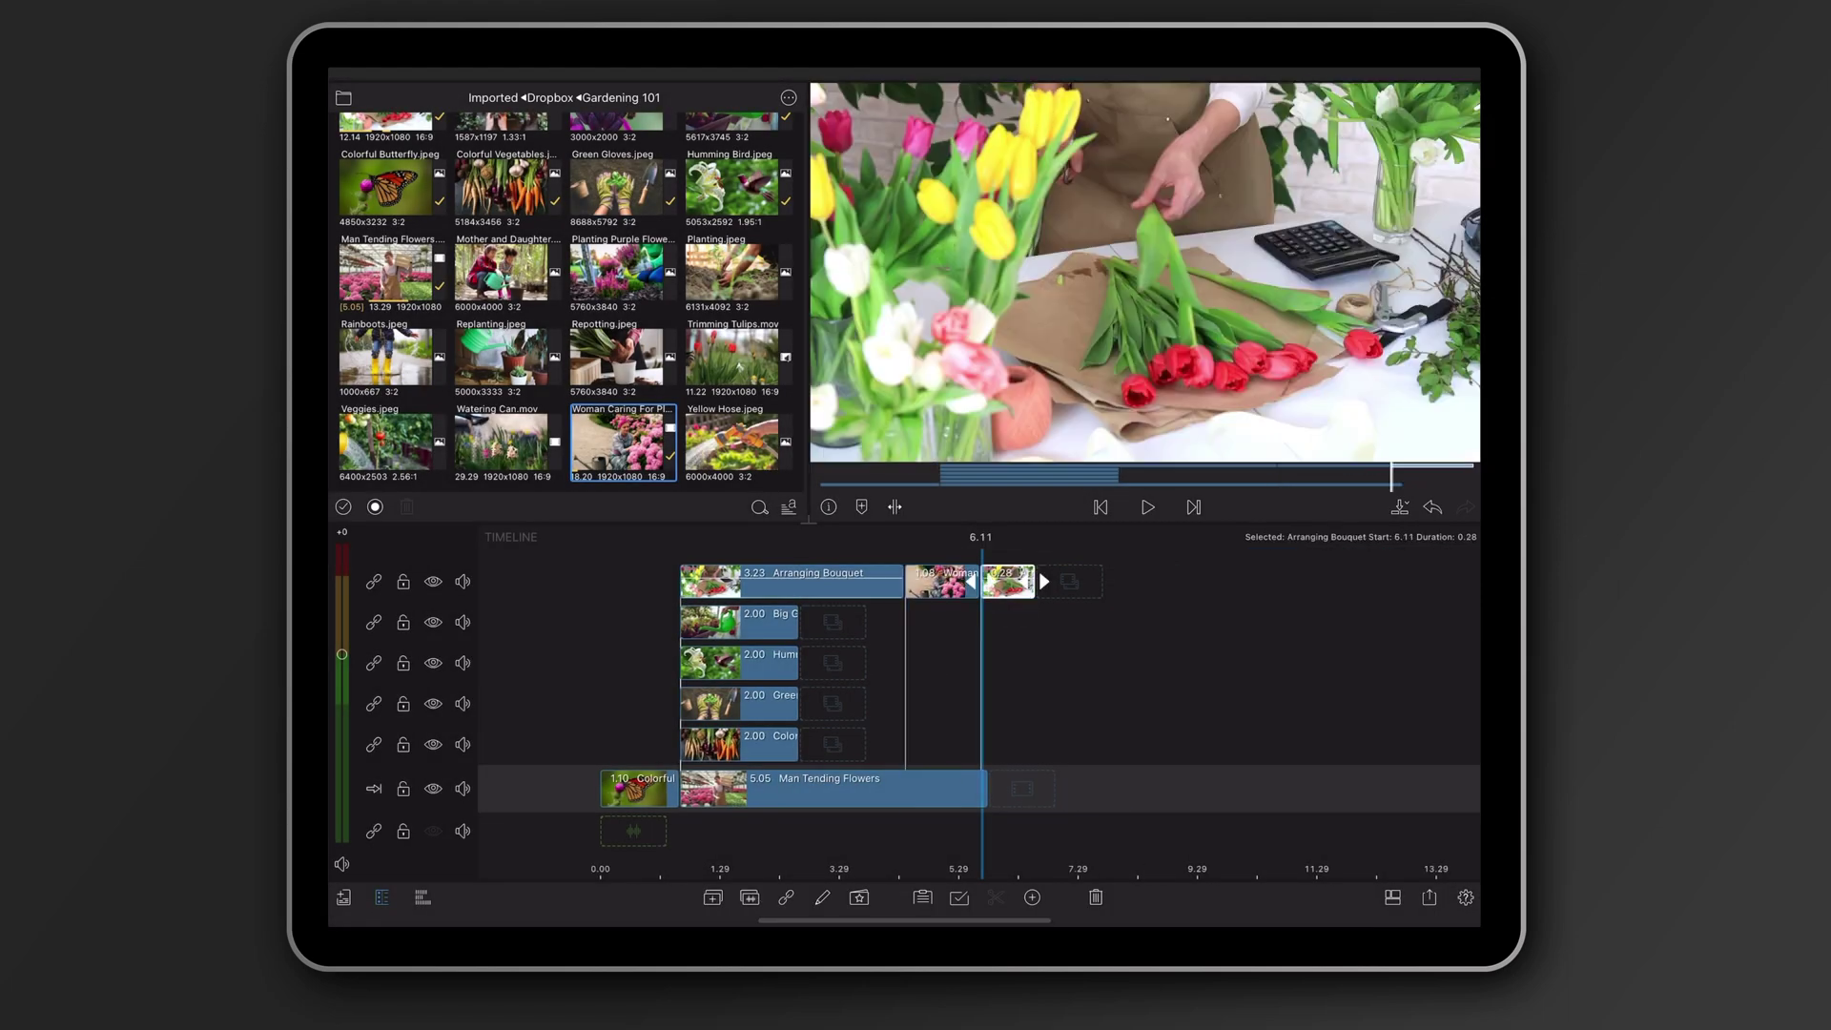
pyautogui.click(1095, 897)
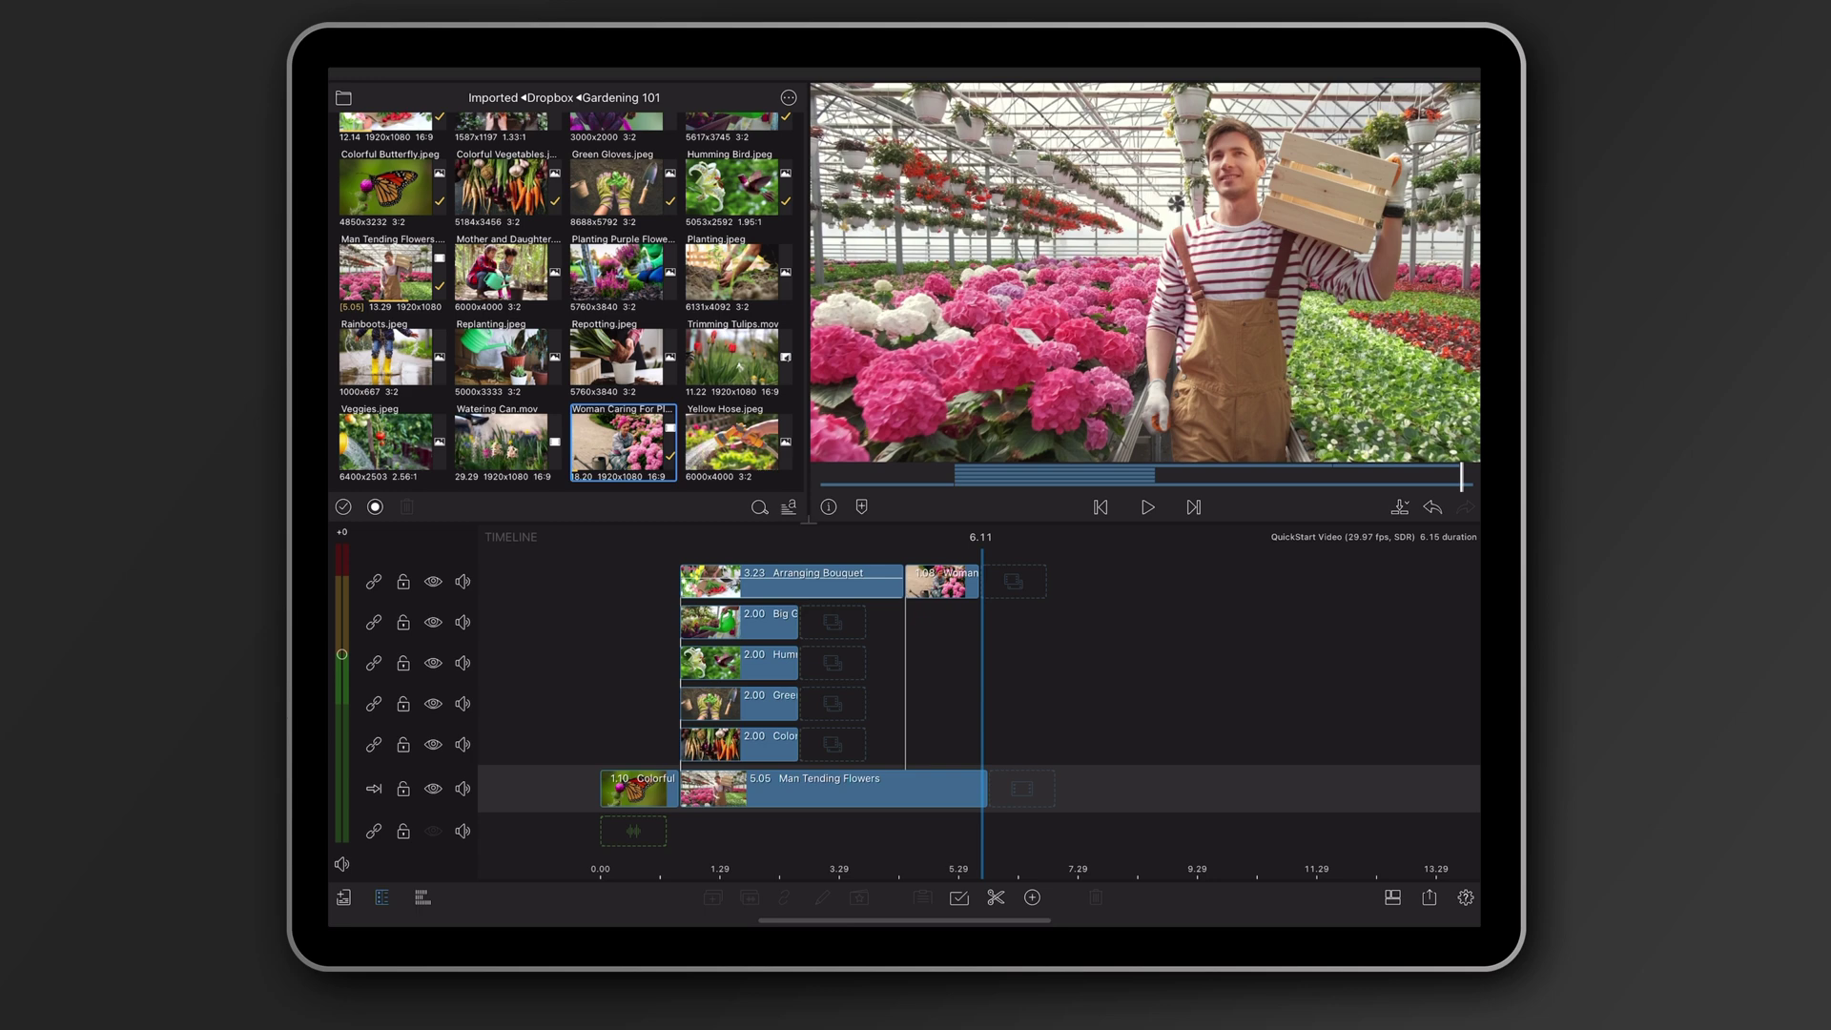
pyautogui.moveTo(943, 587); pyautogui.dragTo(982, 490)
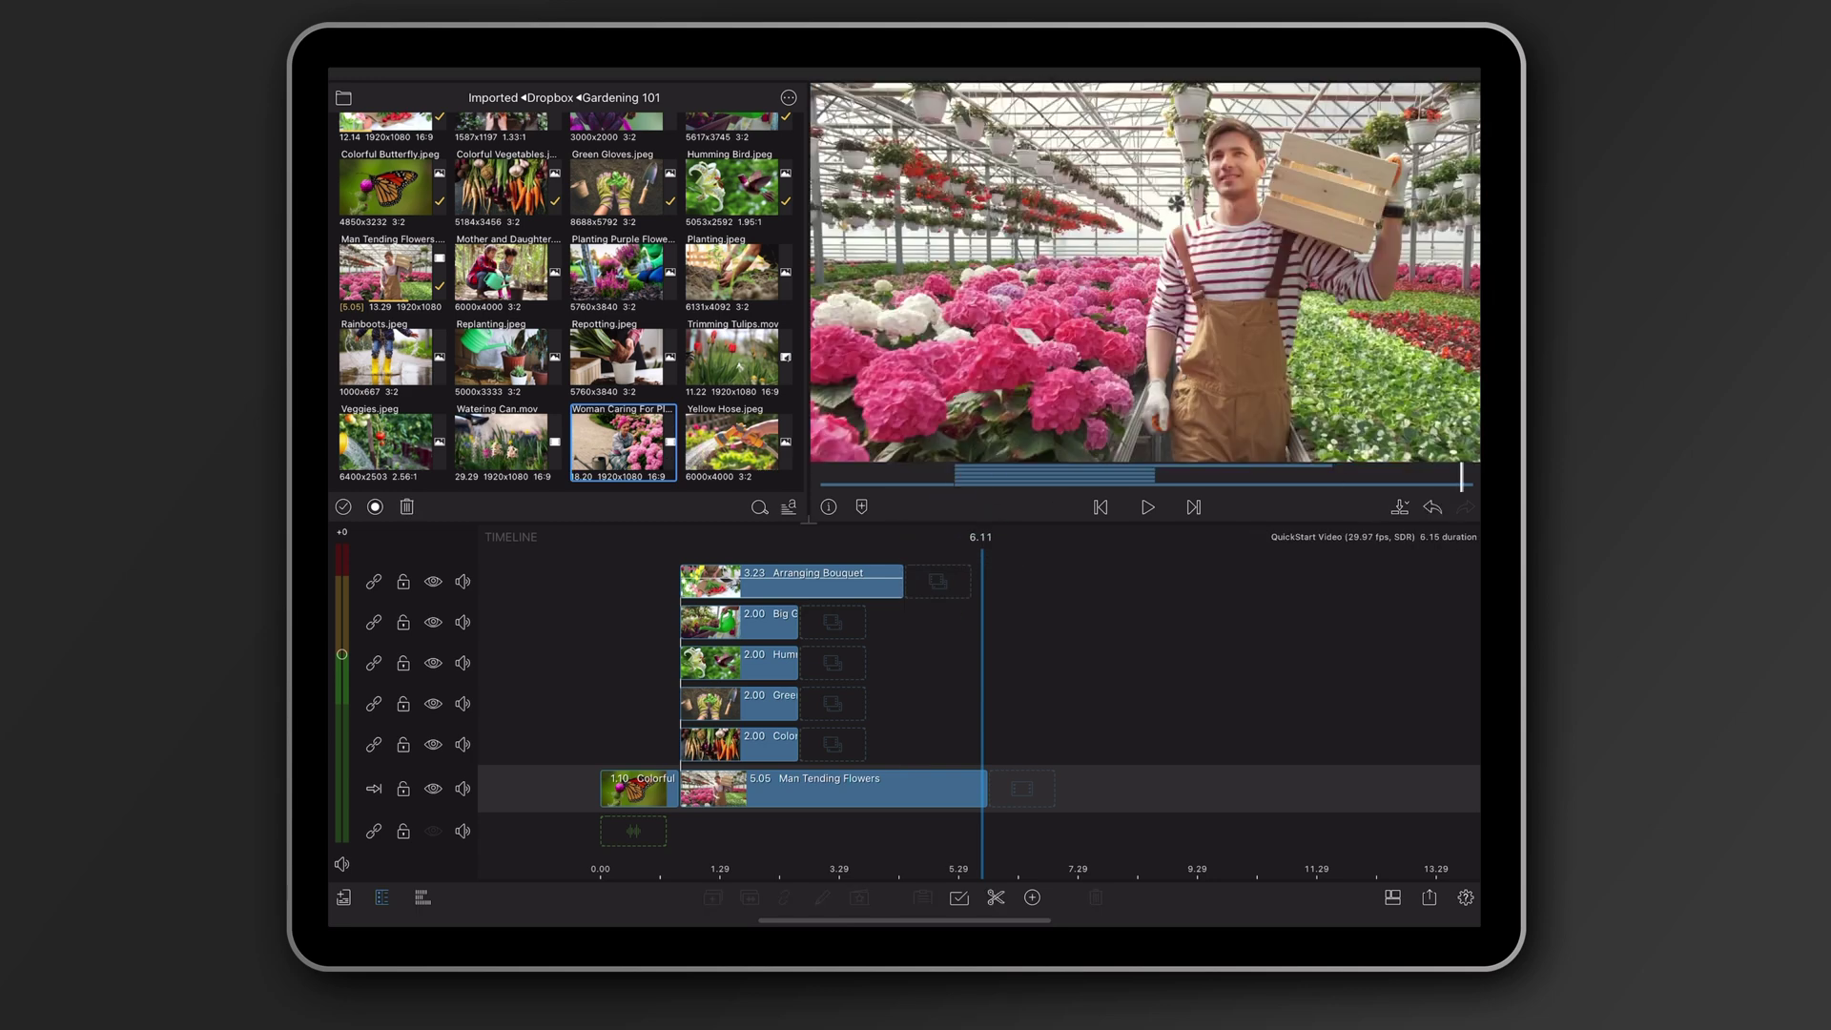
# - From Storyblocks Music, drop 'Fresh Fresh - No Whistling' beneath the video clips
pyautogui.click(343, 97)
pyautogui.click(400, 353)
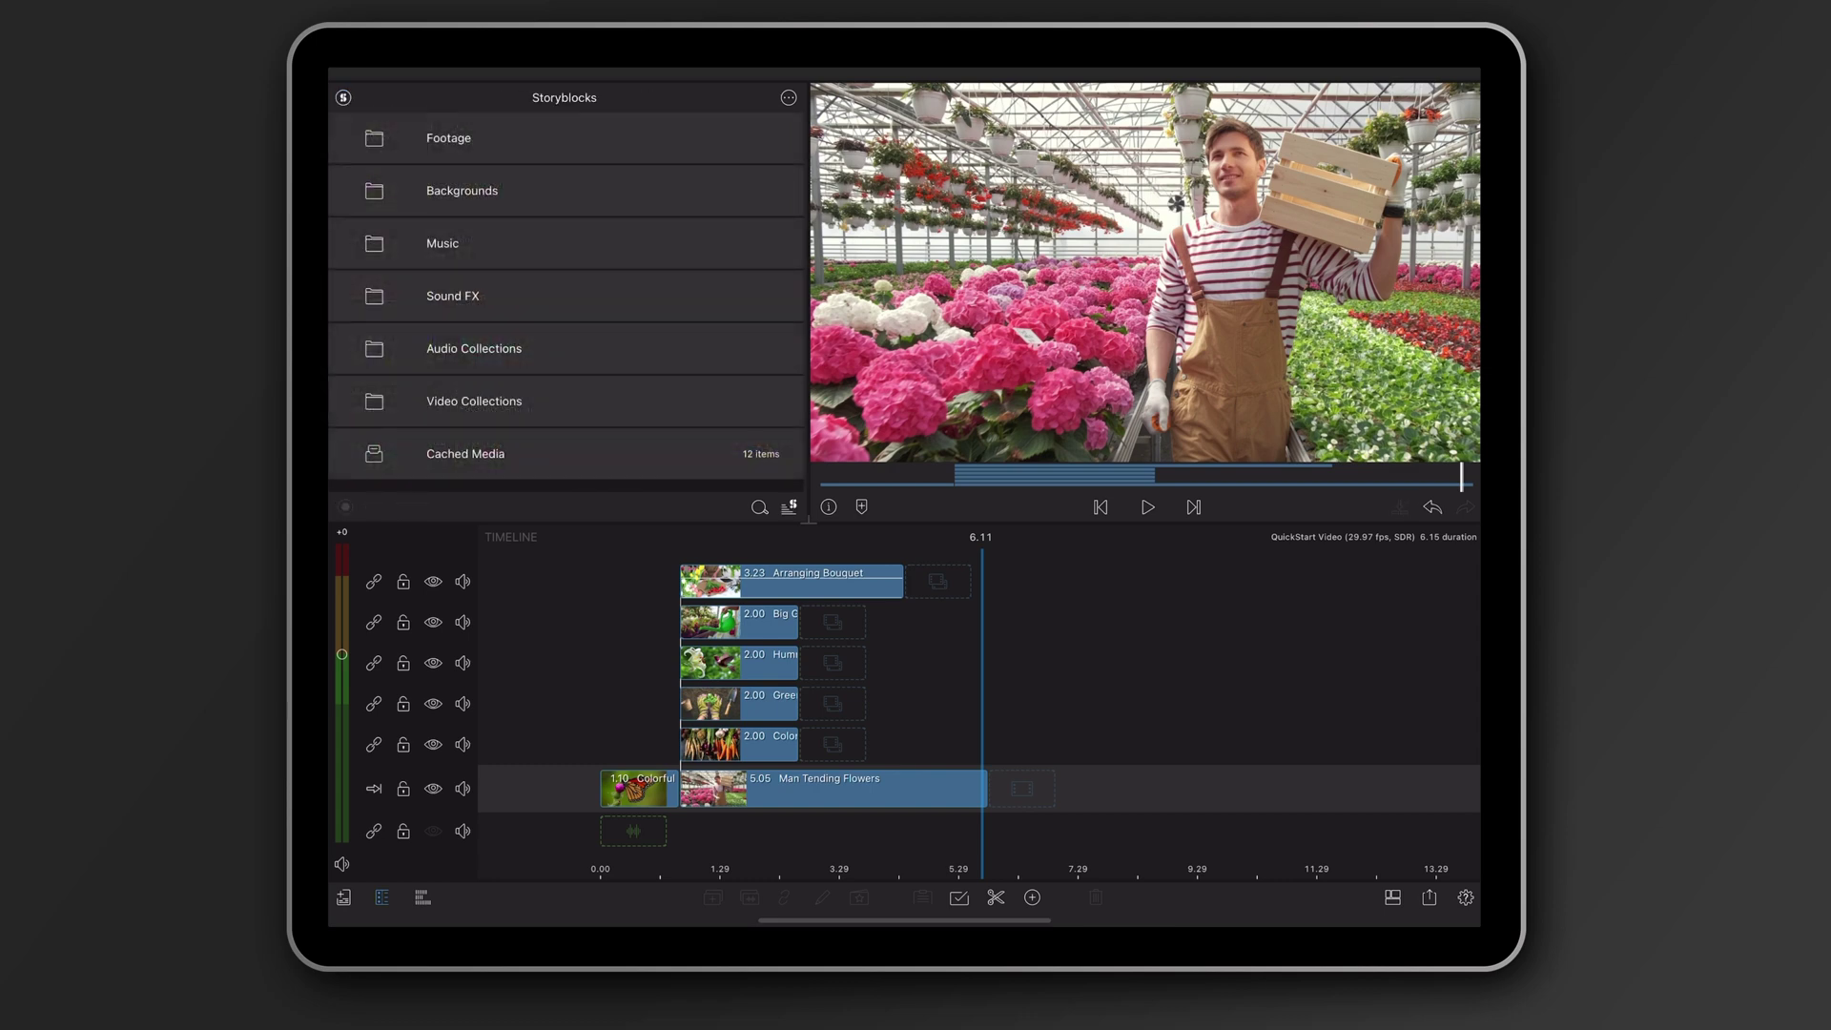
pyautogui.click(556, 244)
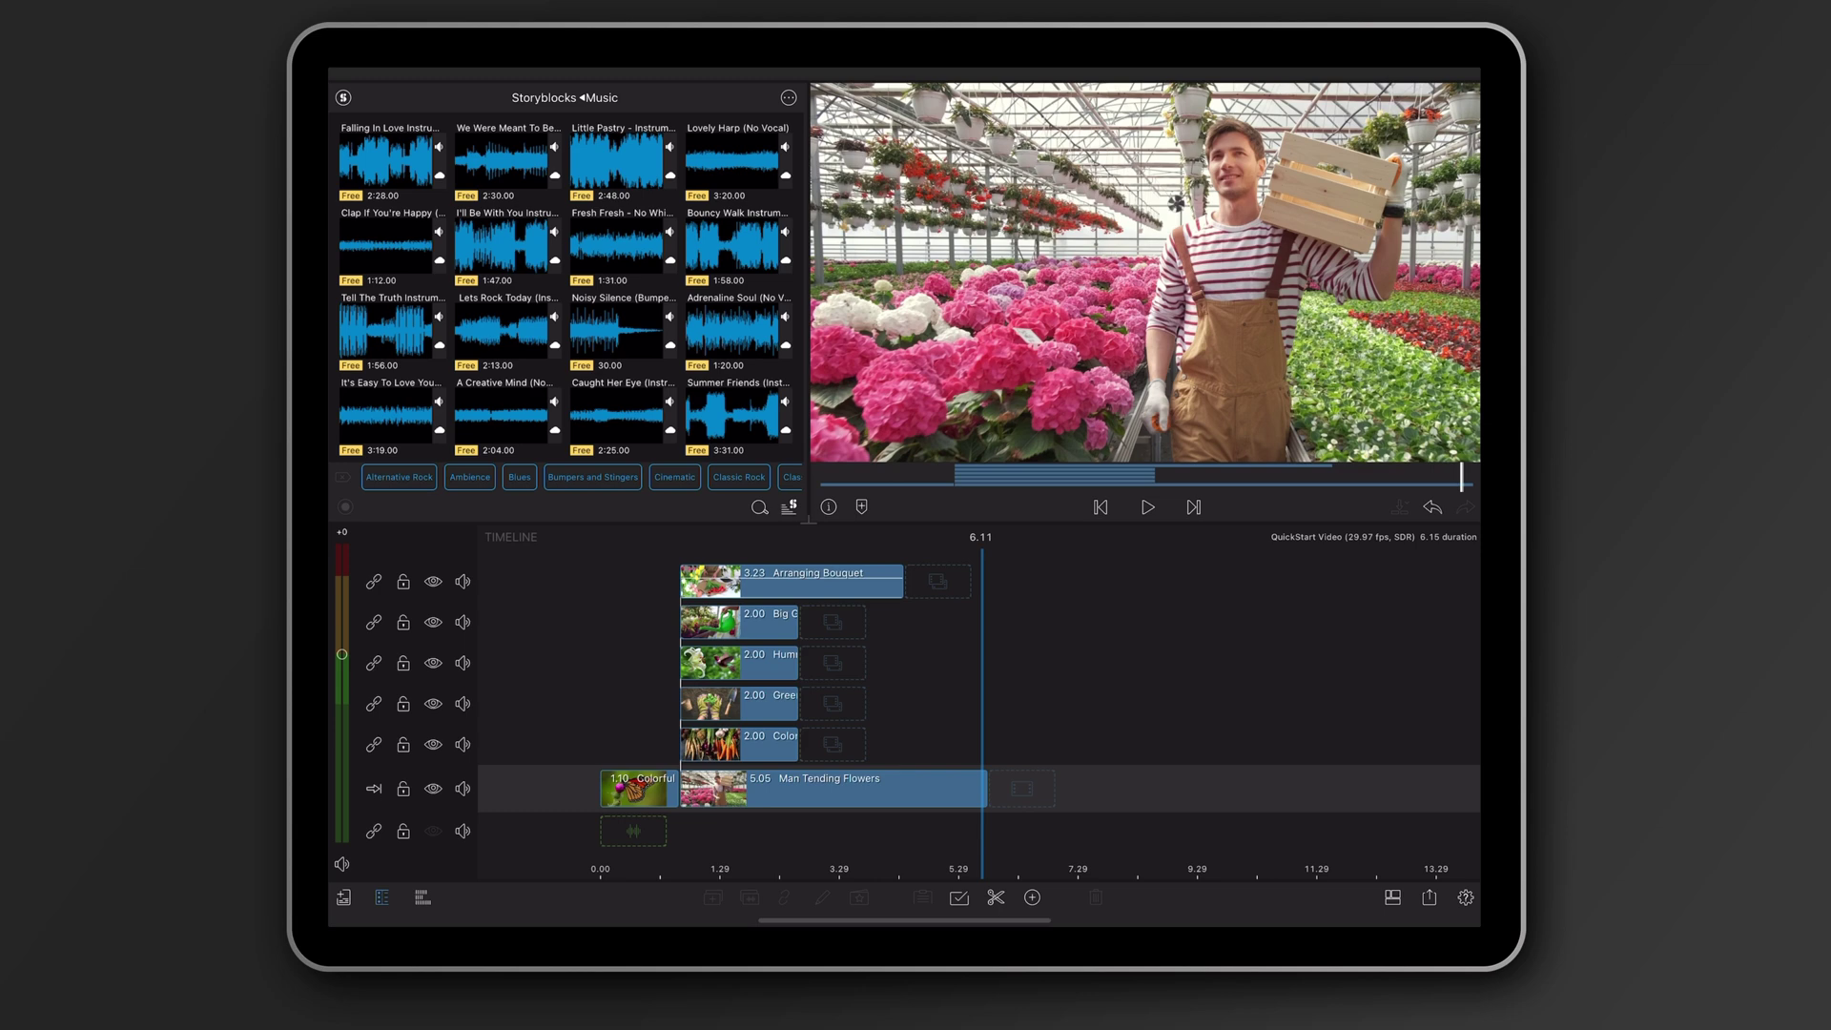
pyautogui.moveTo(624, 243); pyautogui.dragTo(634, 840)
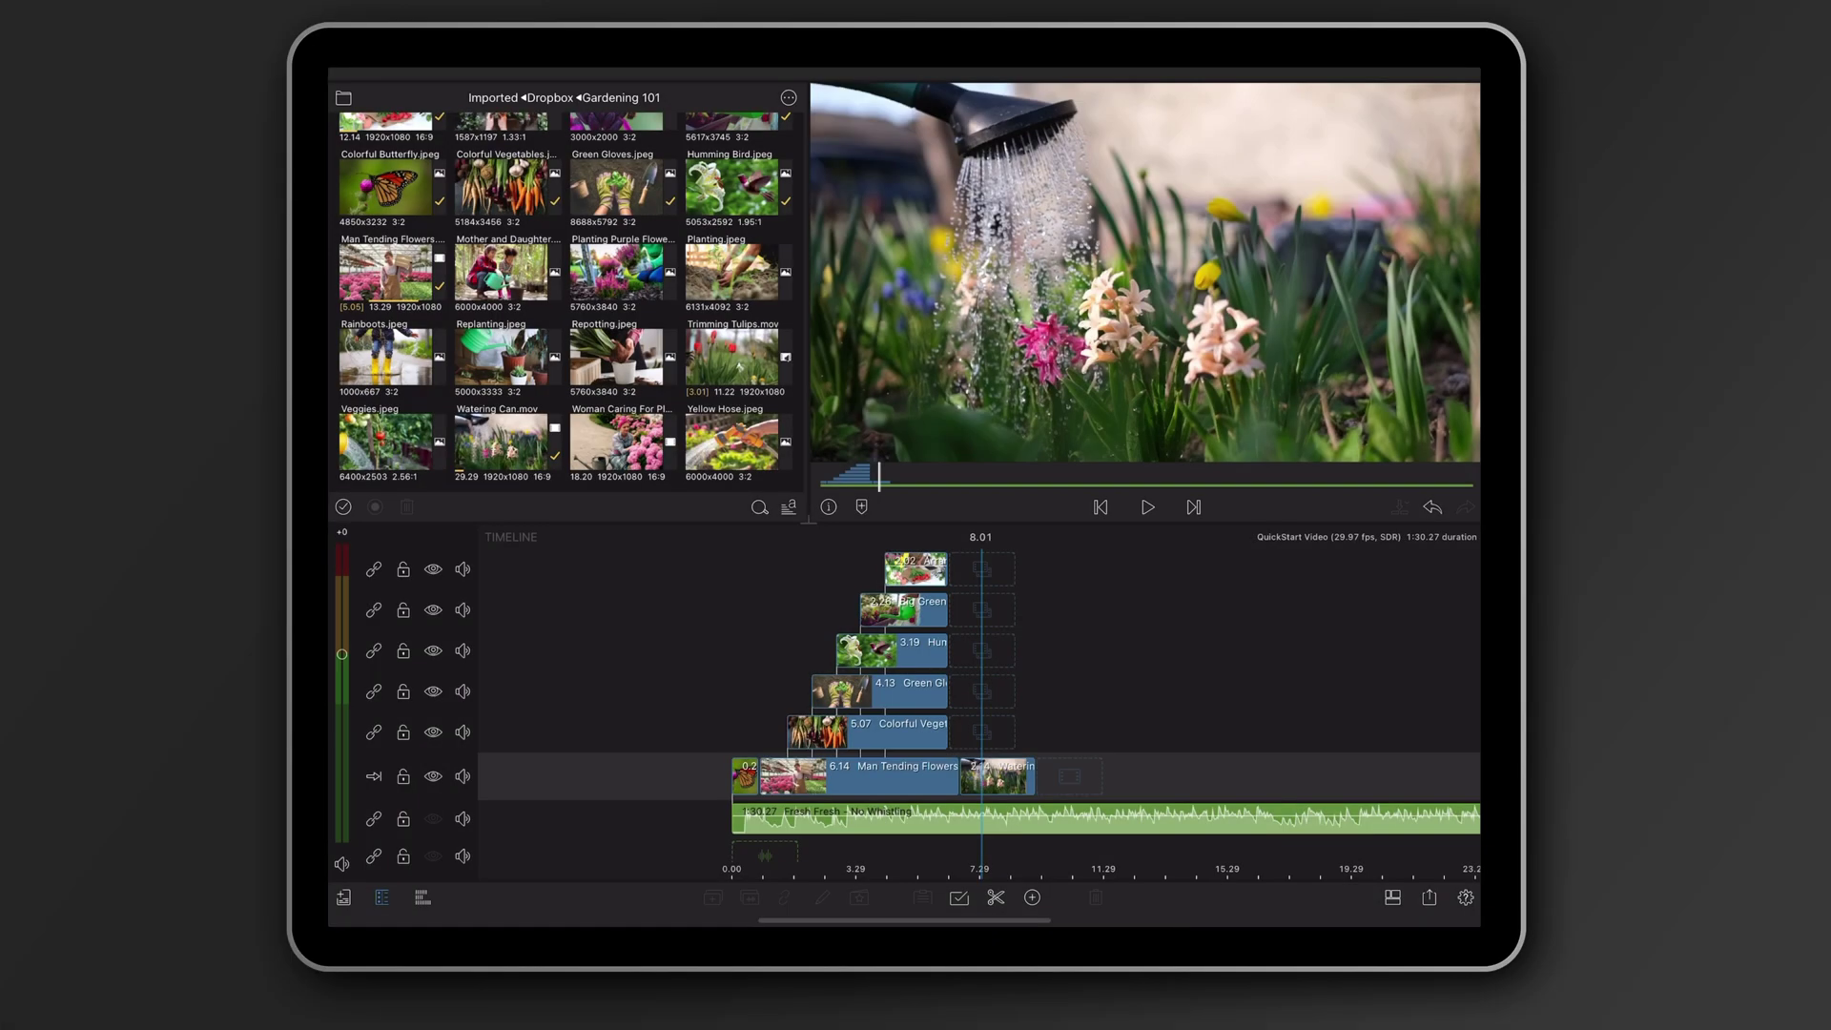
# - Add Trimming Tulips above the watering shot and set Colorful Butterfly to 2.17 seconds
pyautogui.moveTo(735, 358); pyautogui.dragTo(1025, 731)
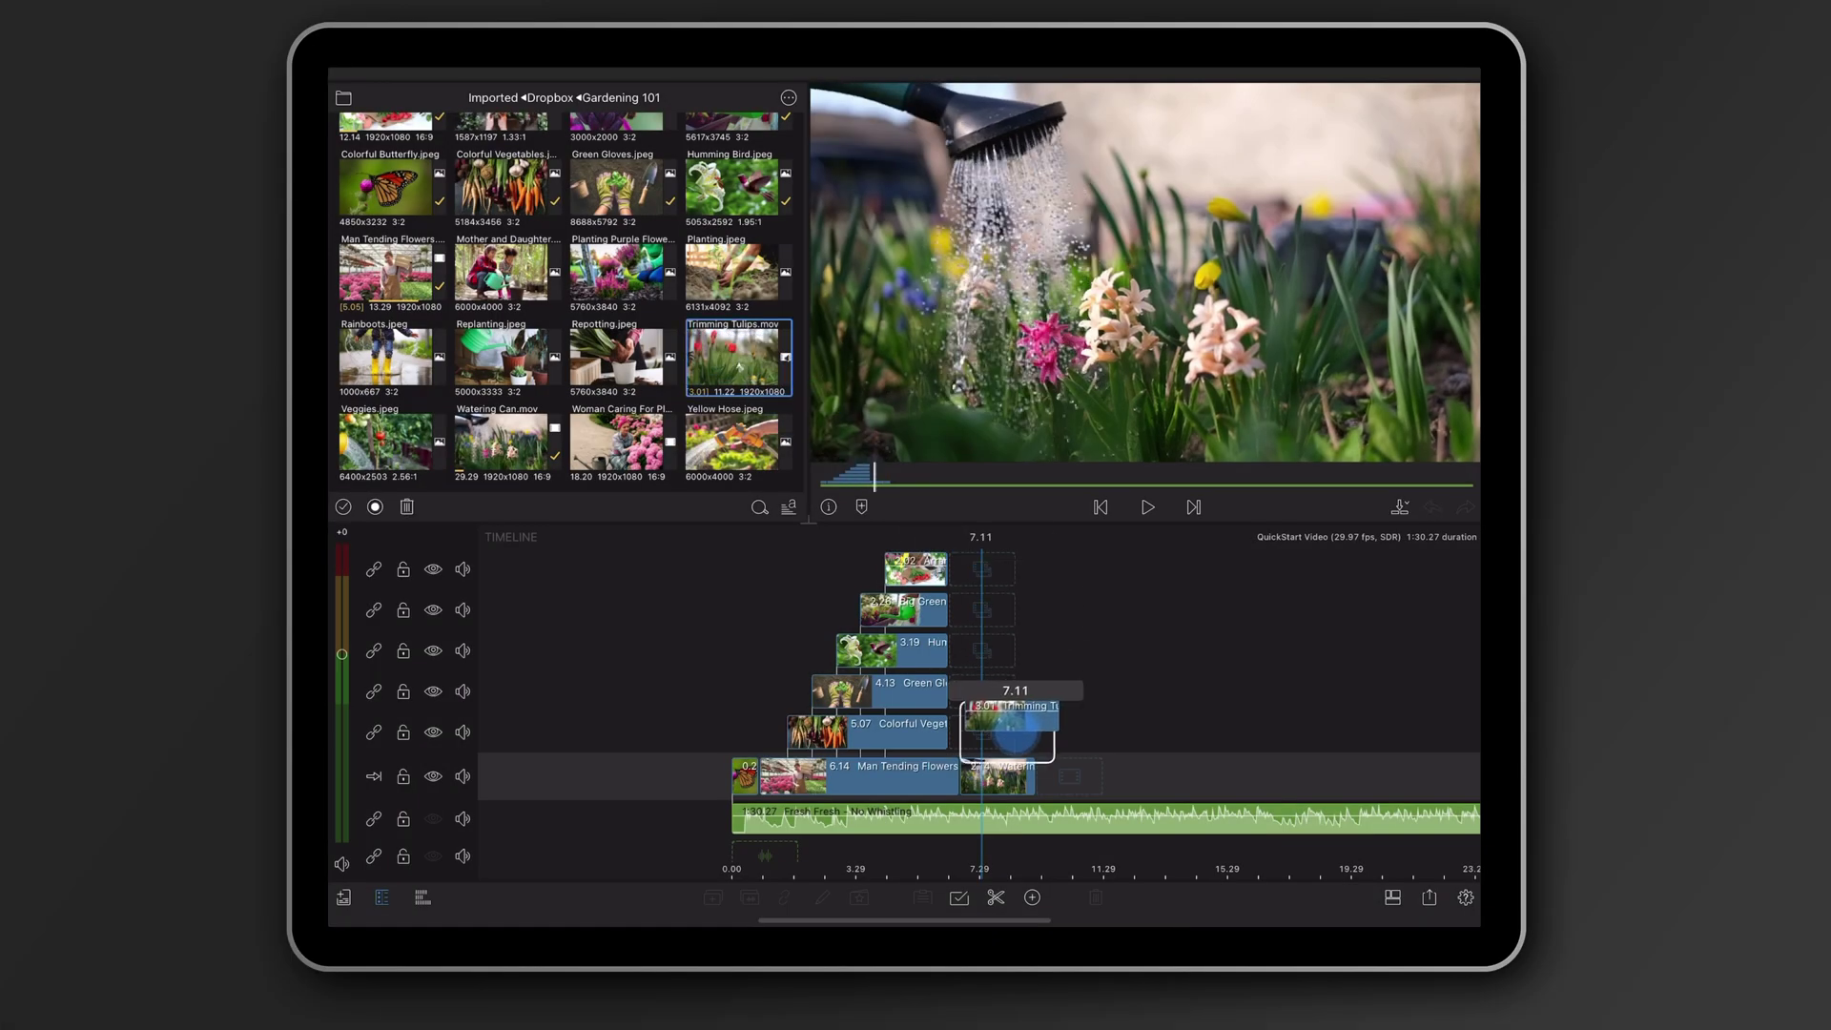
pyautogui.moveTo(781, 667); pyautogui.dragTo(983, 668)
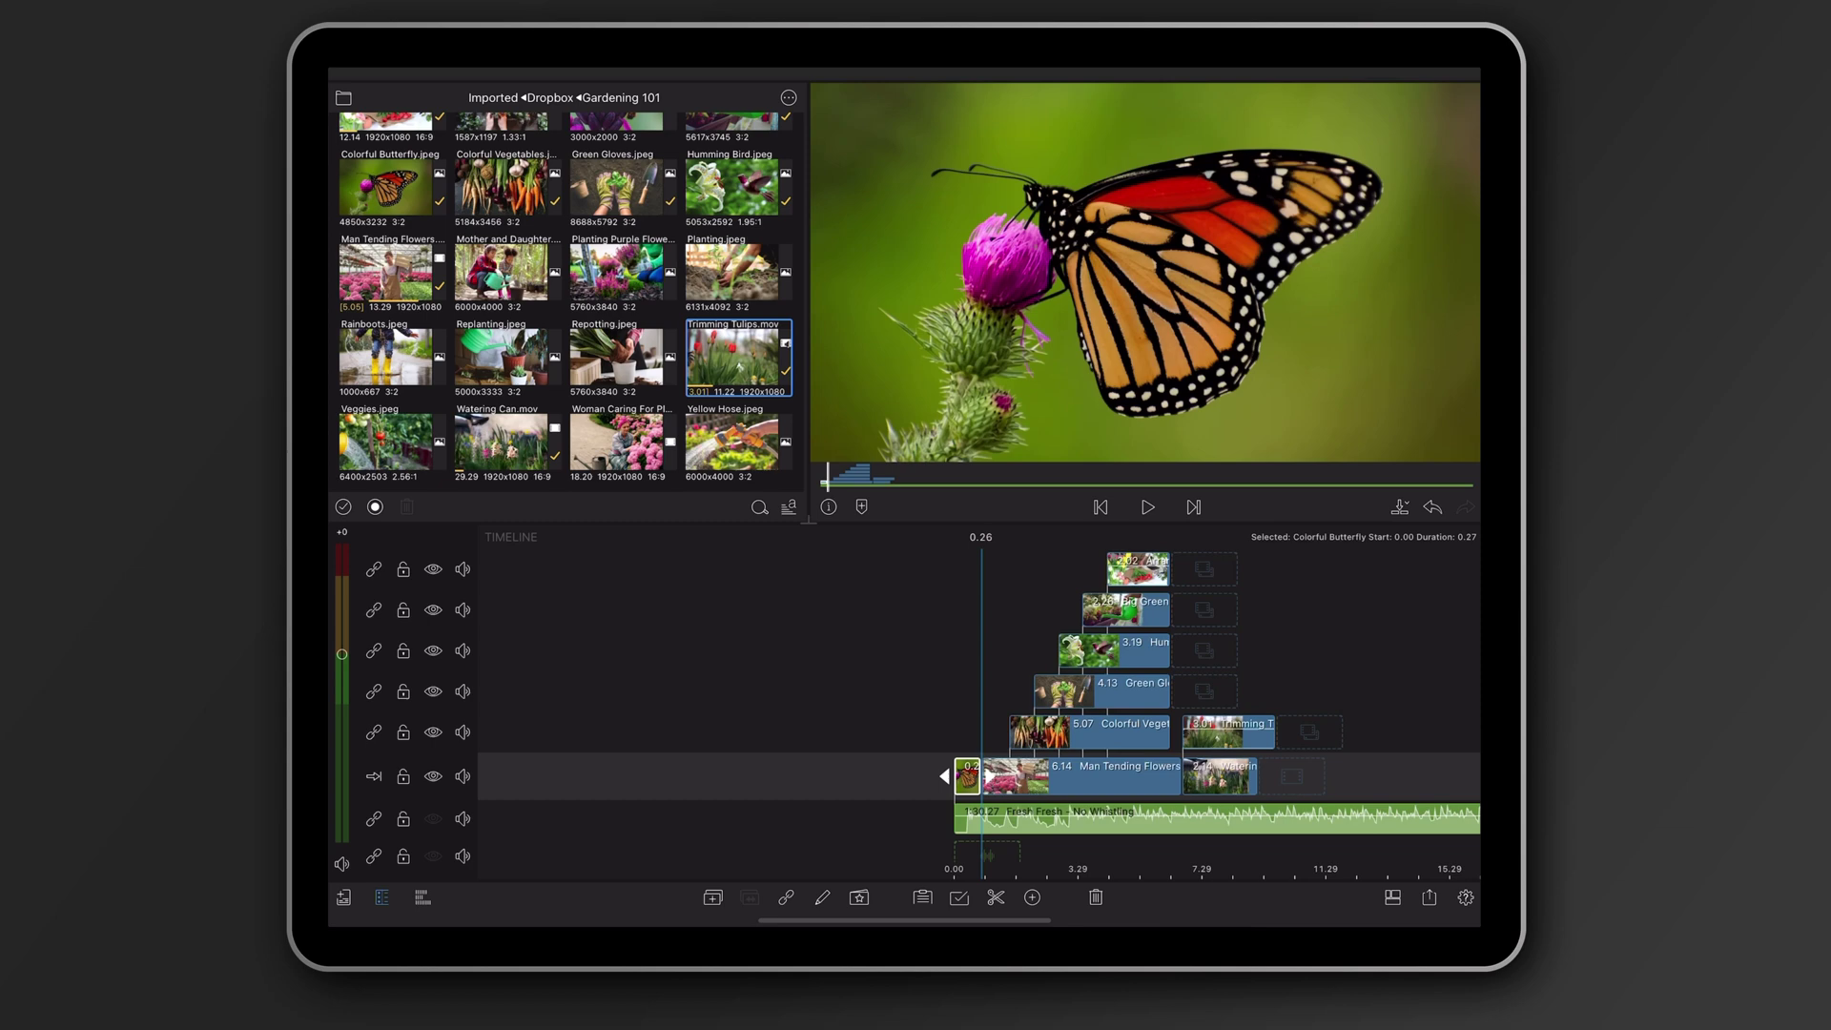
pyautogui.moveTo(982, 775); pyautogui.dragTo(1044, 775)
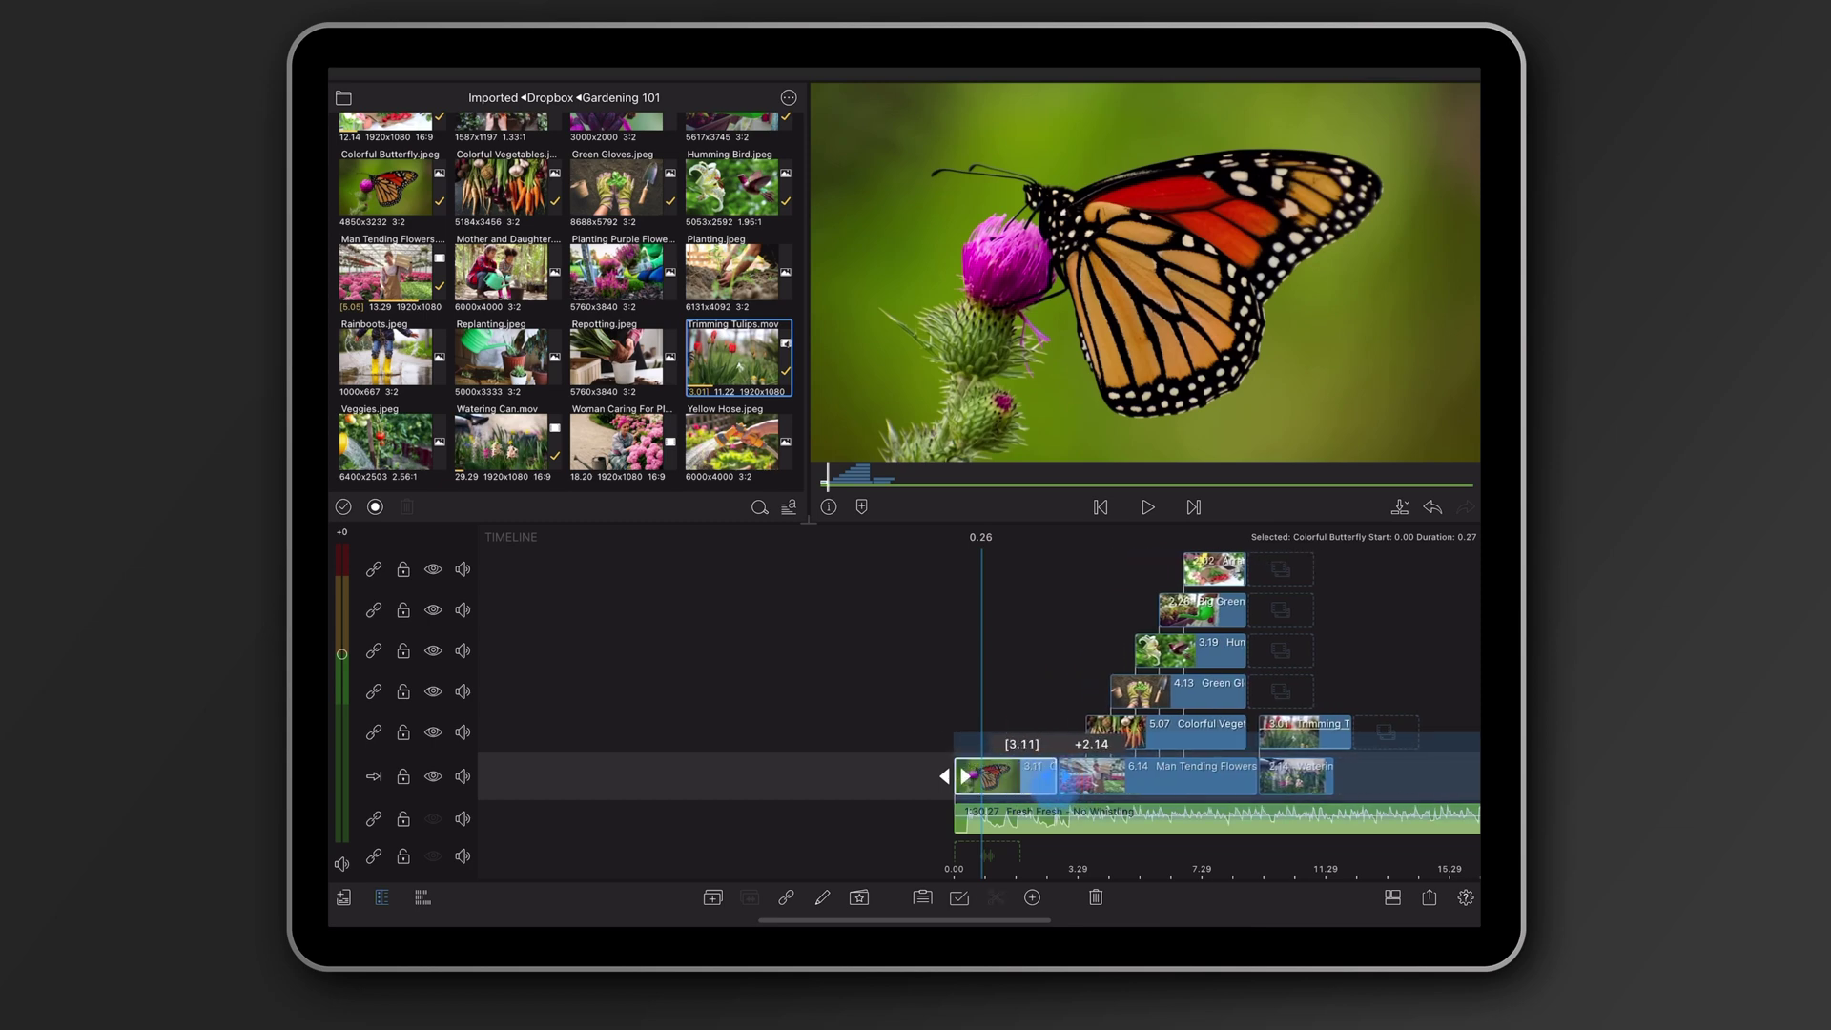
pyautogui.moveTo(1044, 775); pyautogui.dragTo(1031, 776)
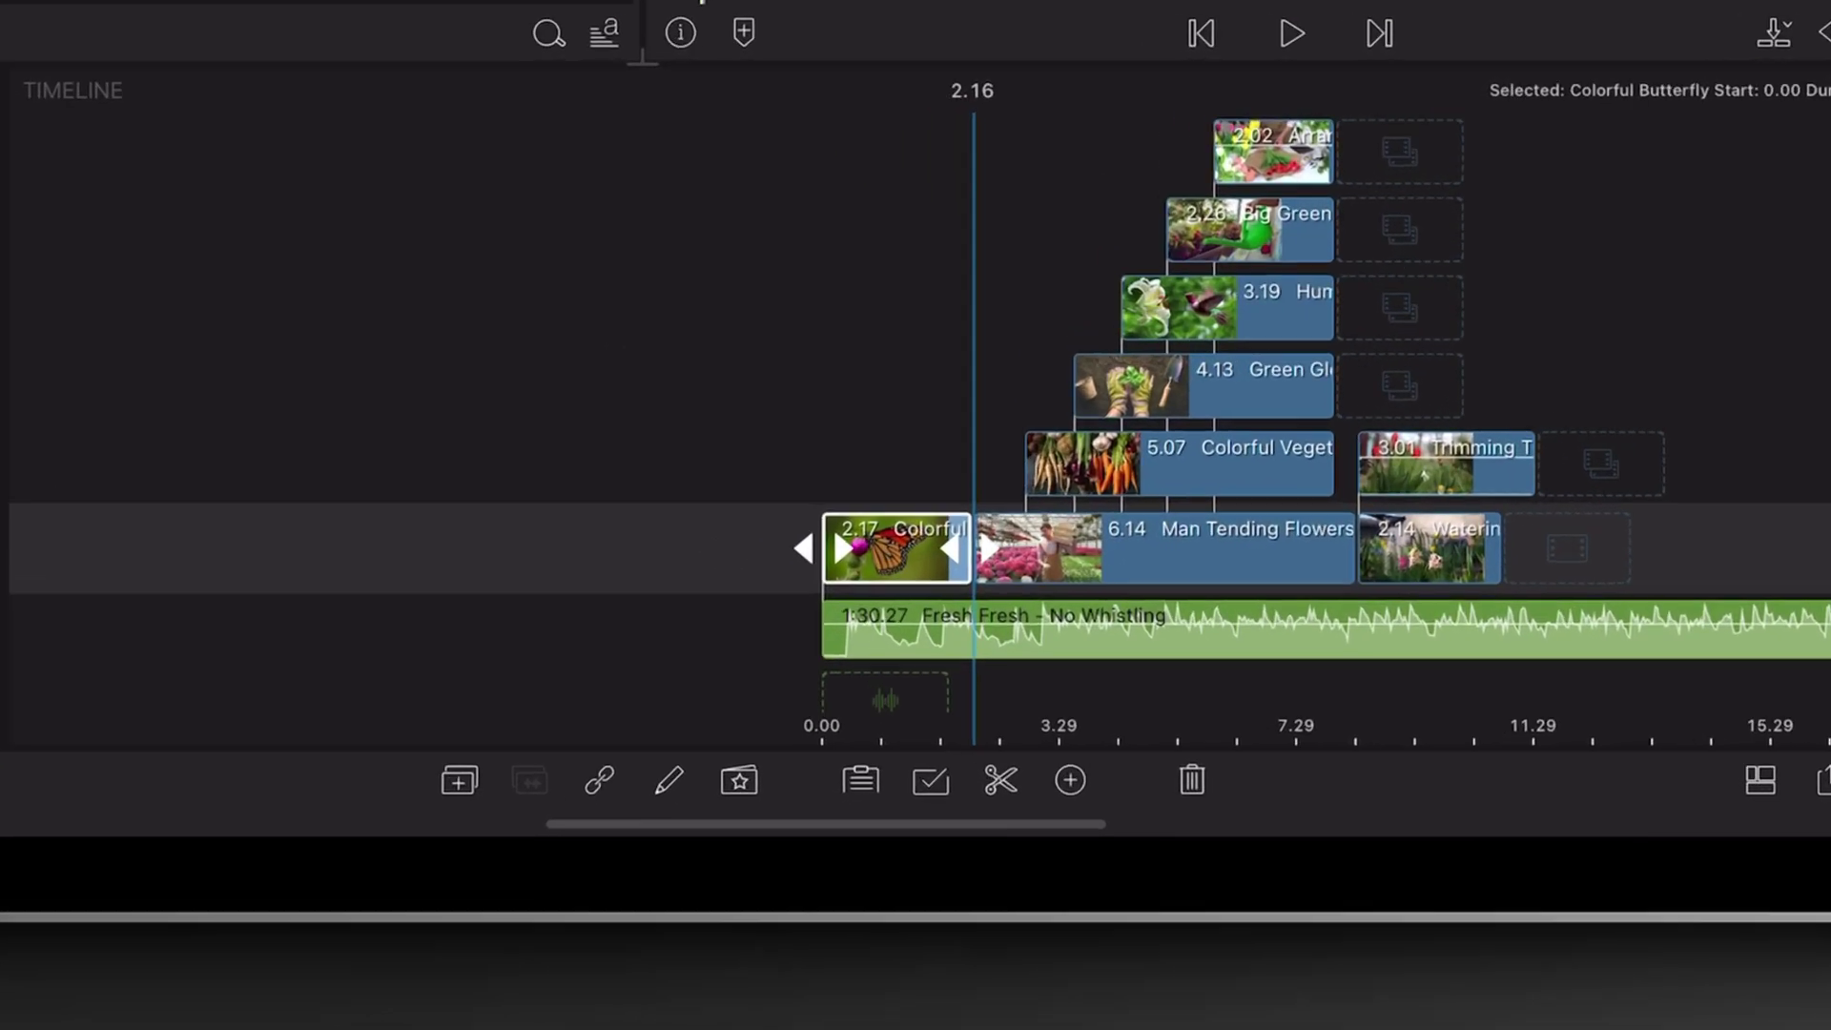
# - Reselect the Colorful Butterfly clip and extend its end to 2.25 seconds
pyautogui.click(1239, 429)
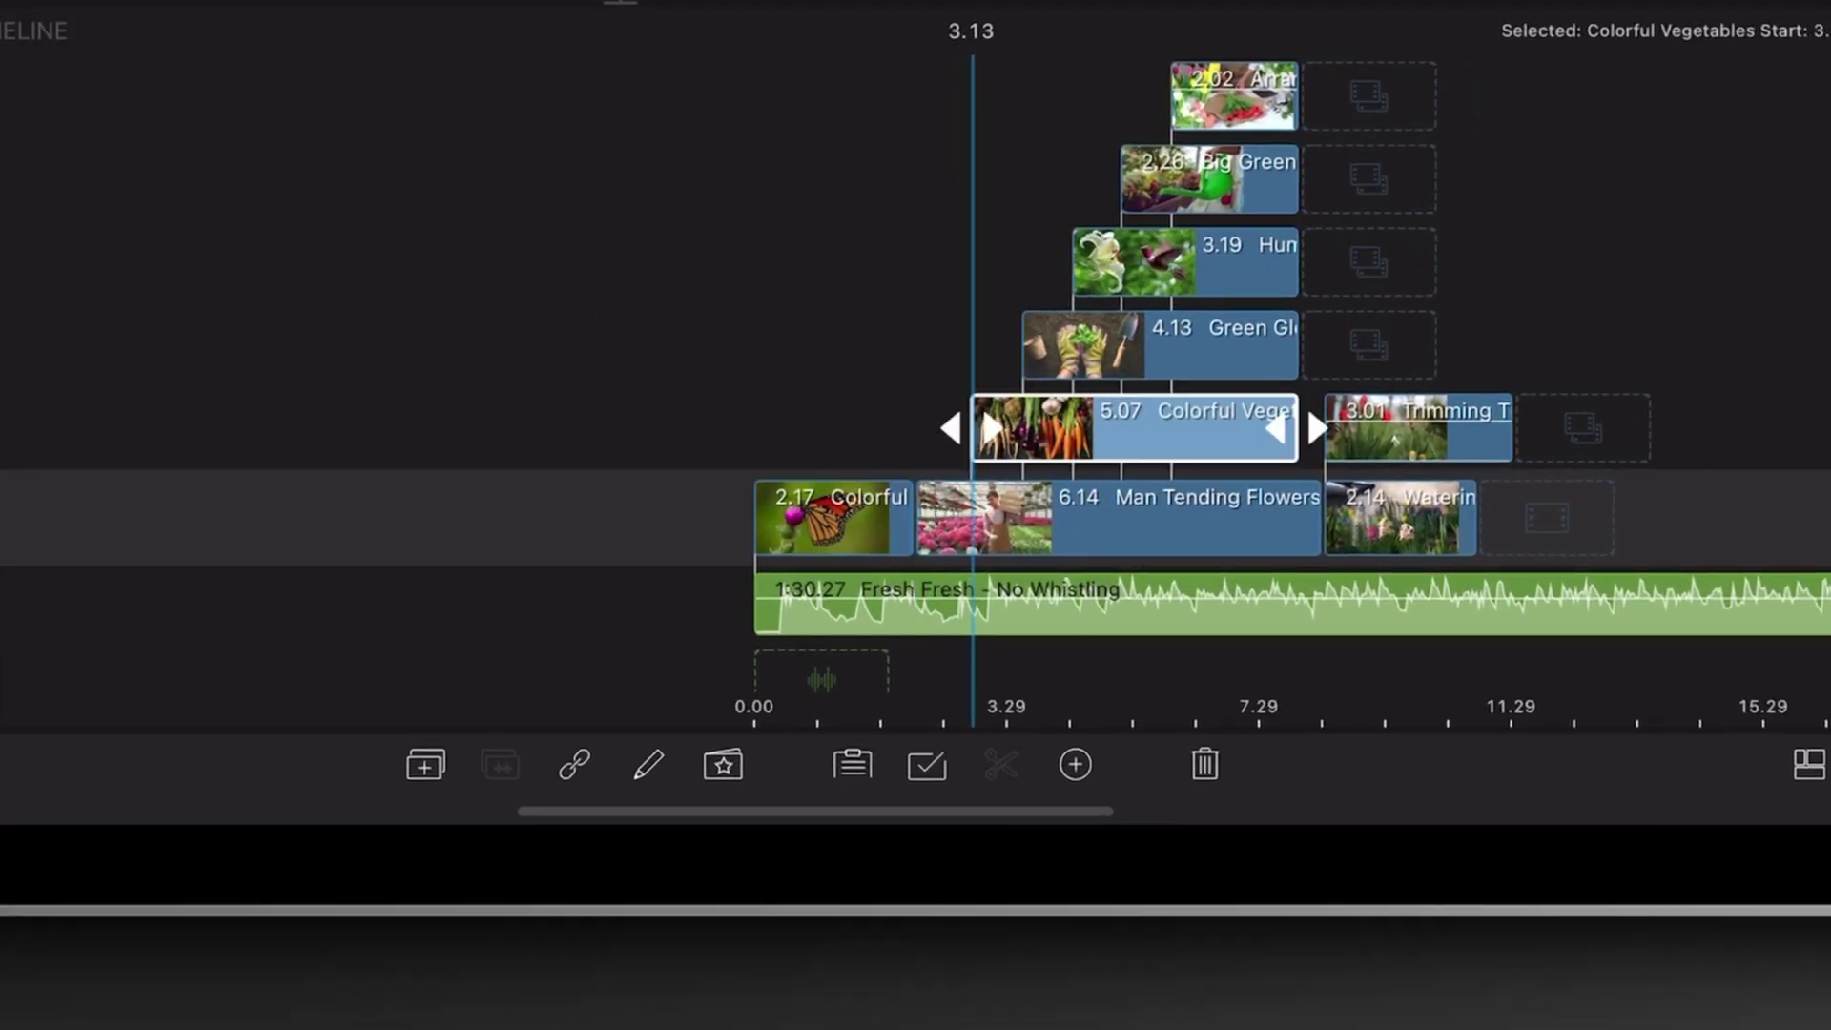
pyautogui.click(573, 766)
pyautogui.click(835, 519)
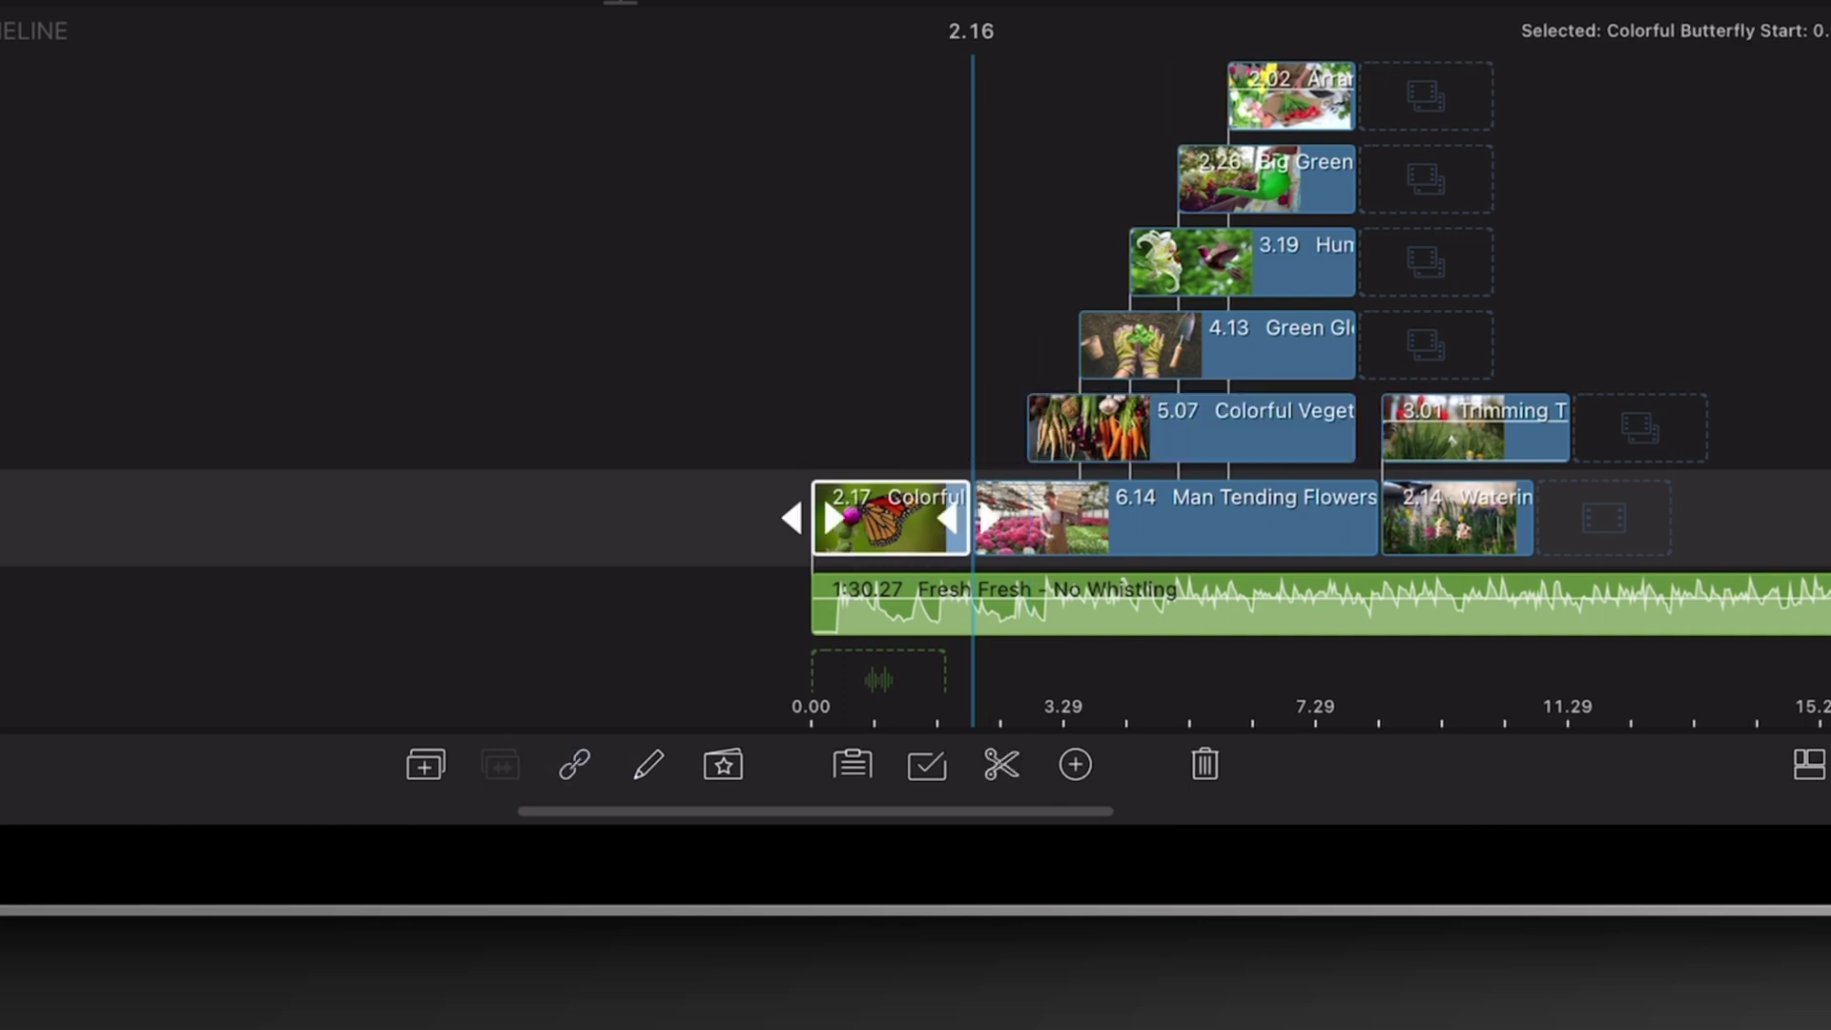
pyautogui.moveTo(961, 519); pyautogui.dragTo(954, 519)
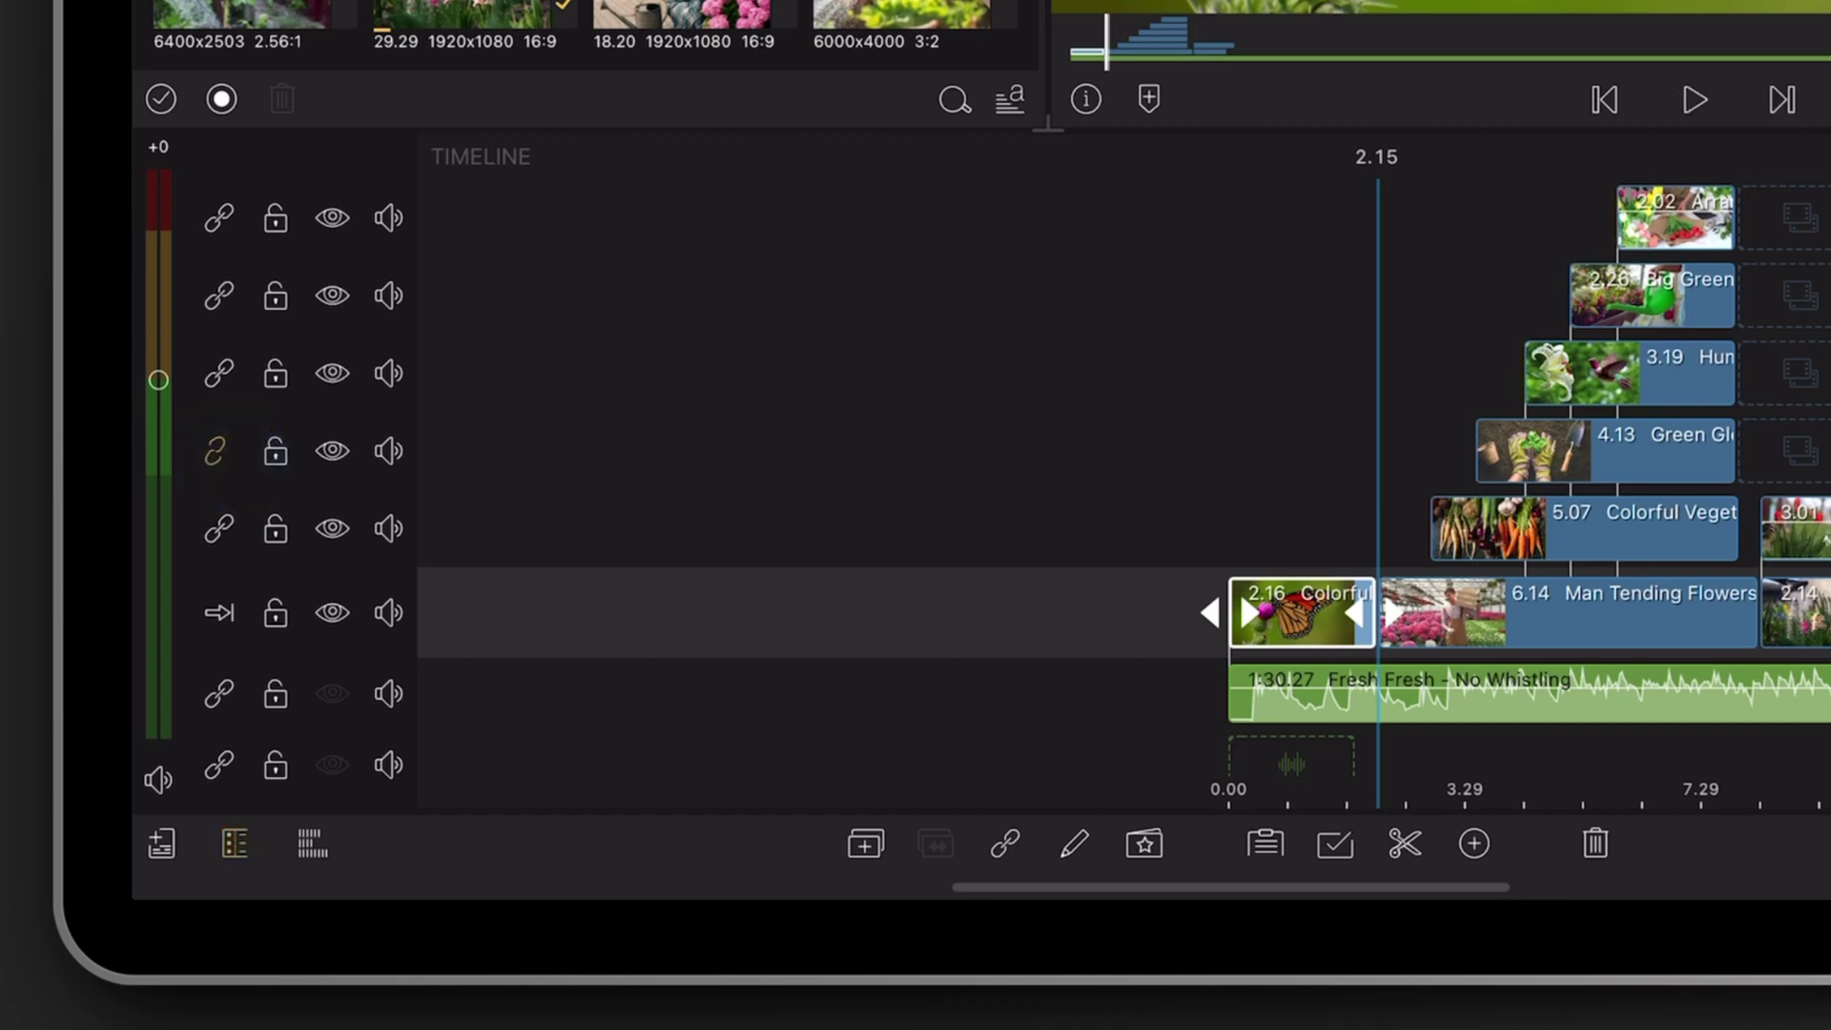
pyautogui.moveTo(1354, 611); pyautogui.dragTo(1373, 611)
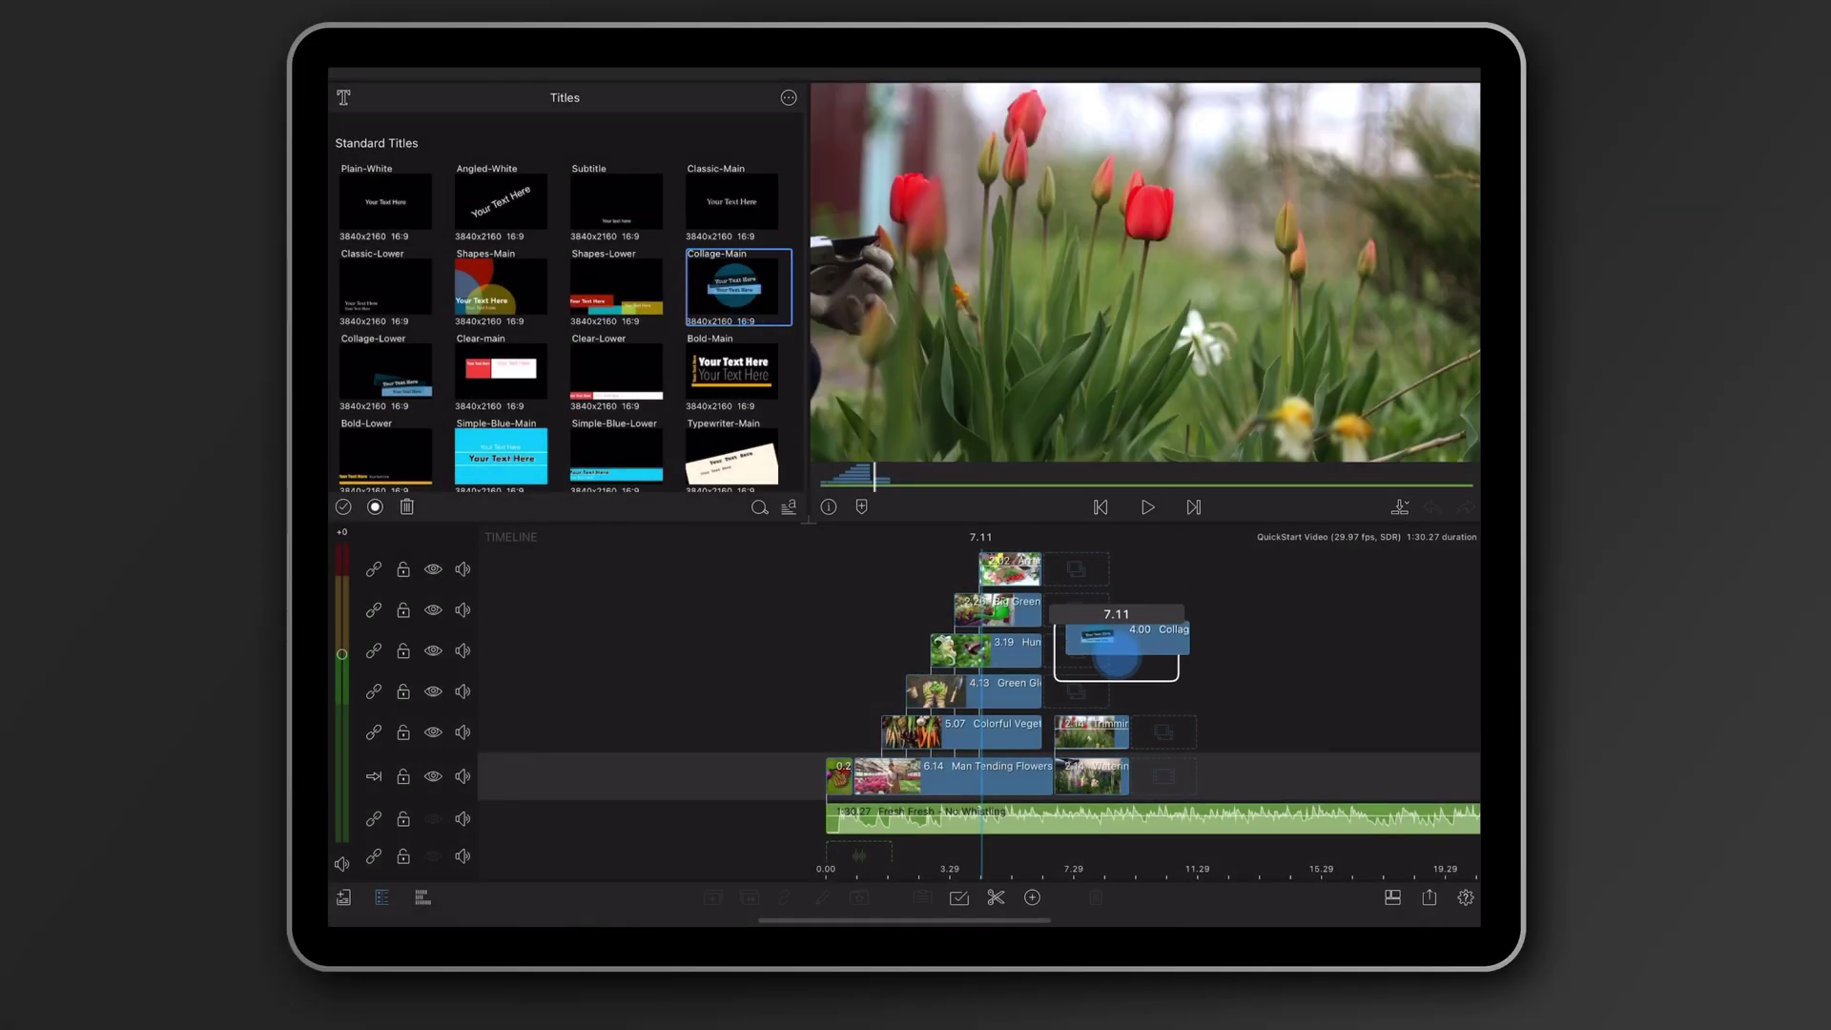
# - Keep the new Collage-Main title at 7.11 and open it in the Title Editor
pyautogui.click(1032, 897)
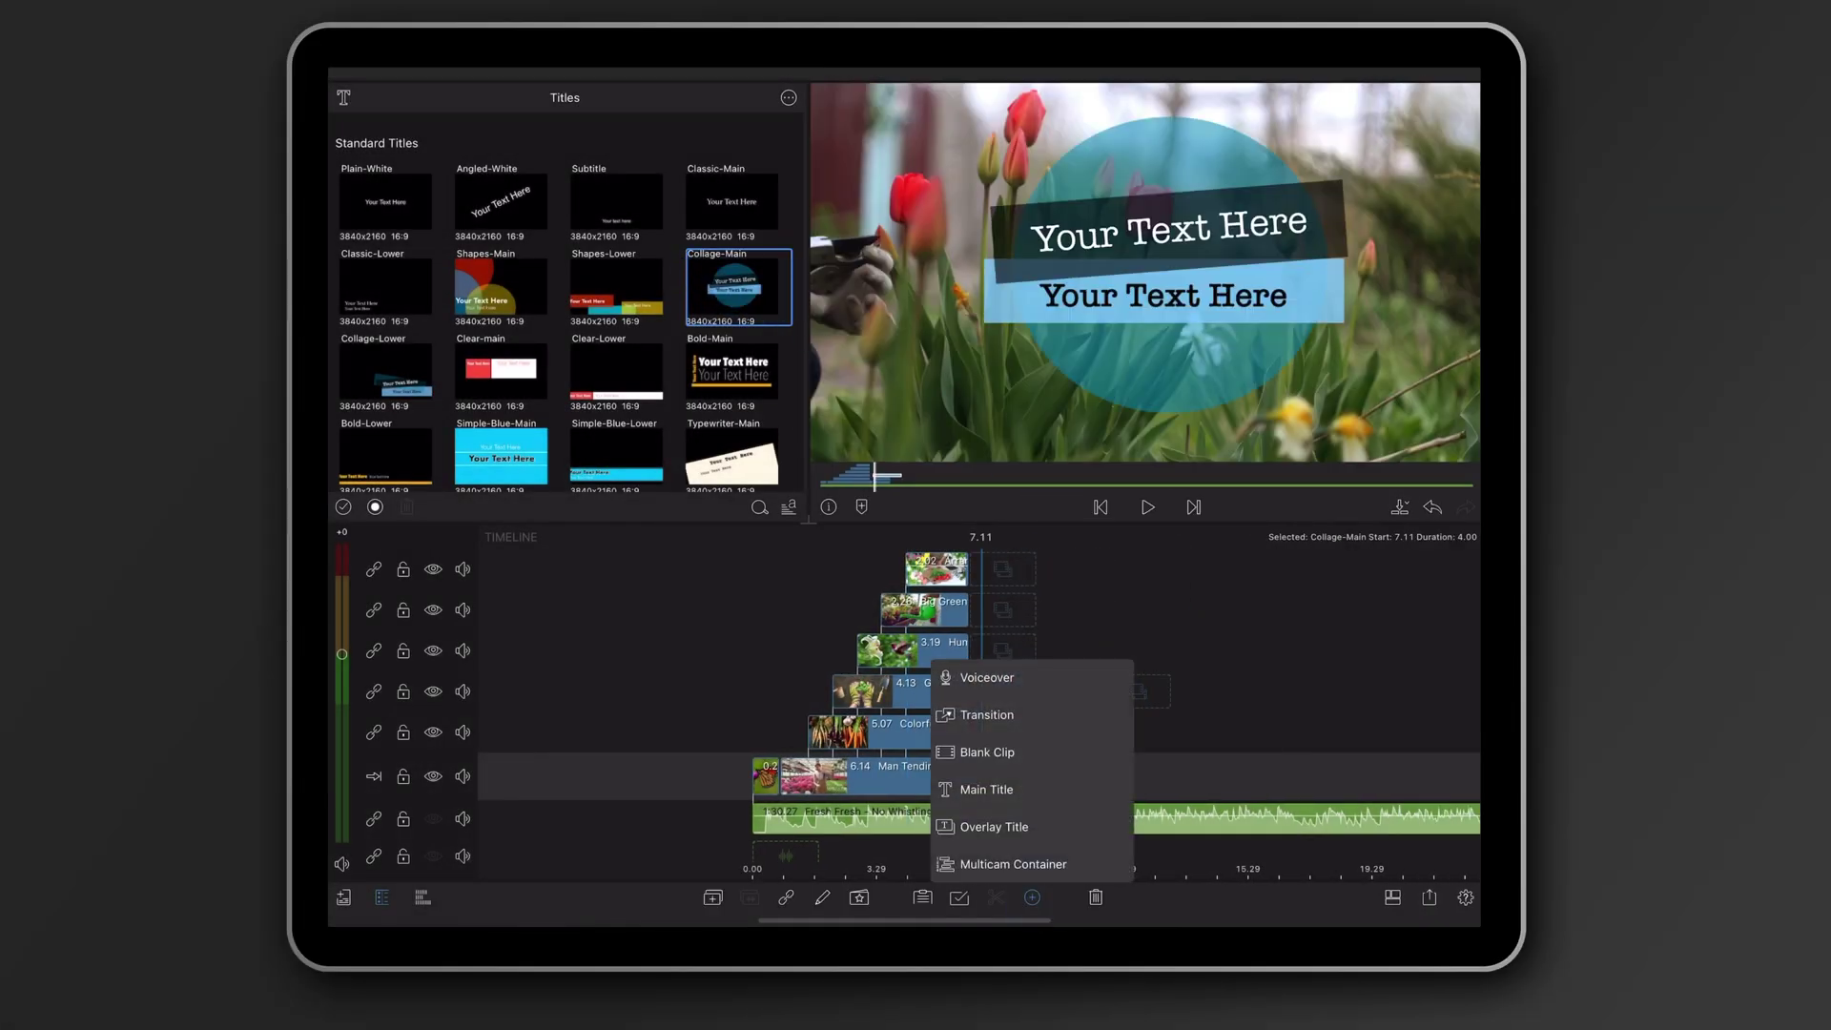
pyautogui.click(993, 827)
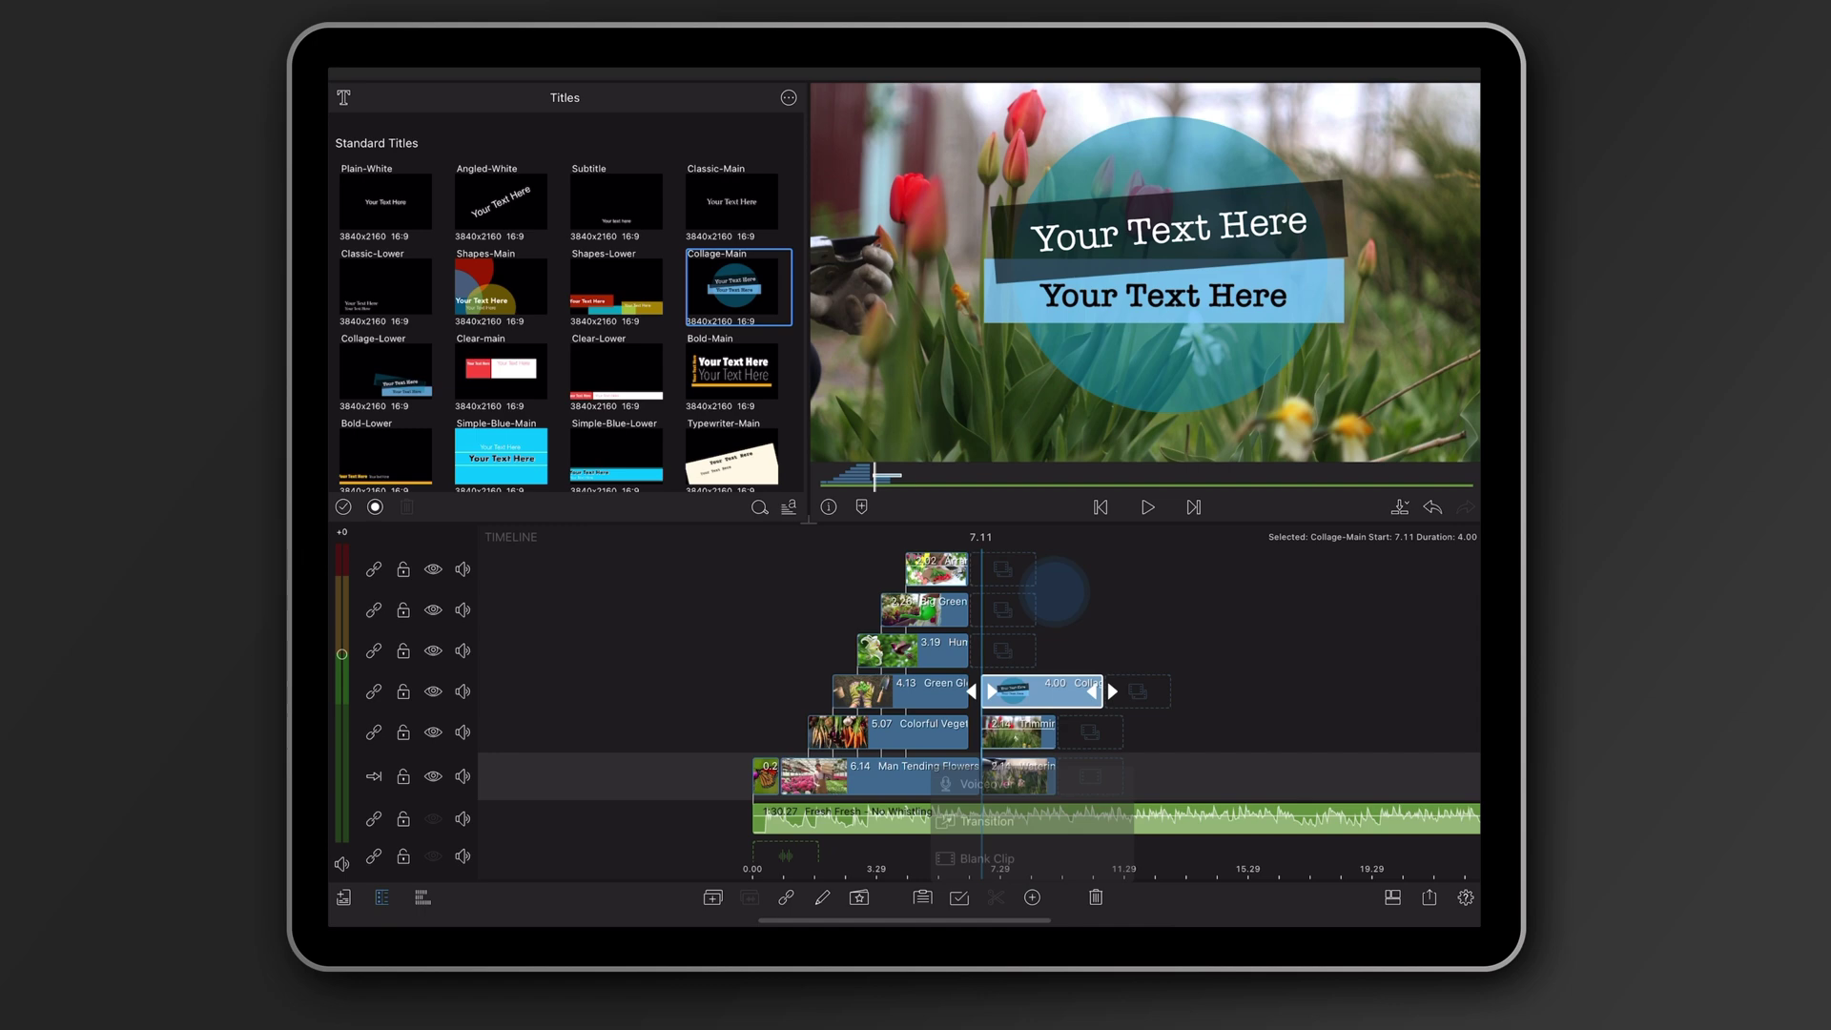
pyautogui.click(1046, 684)
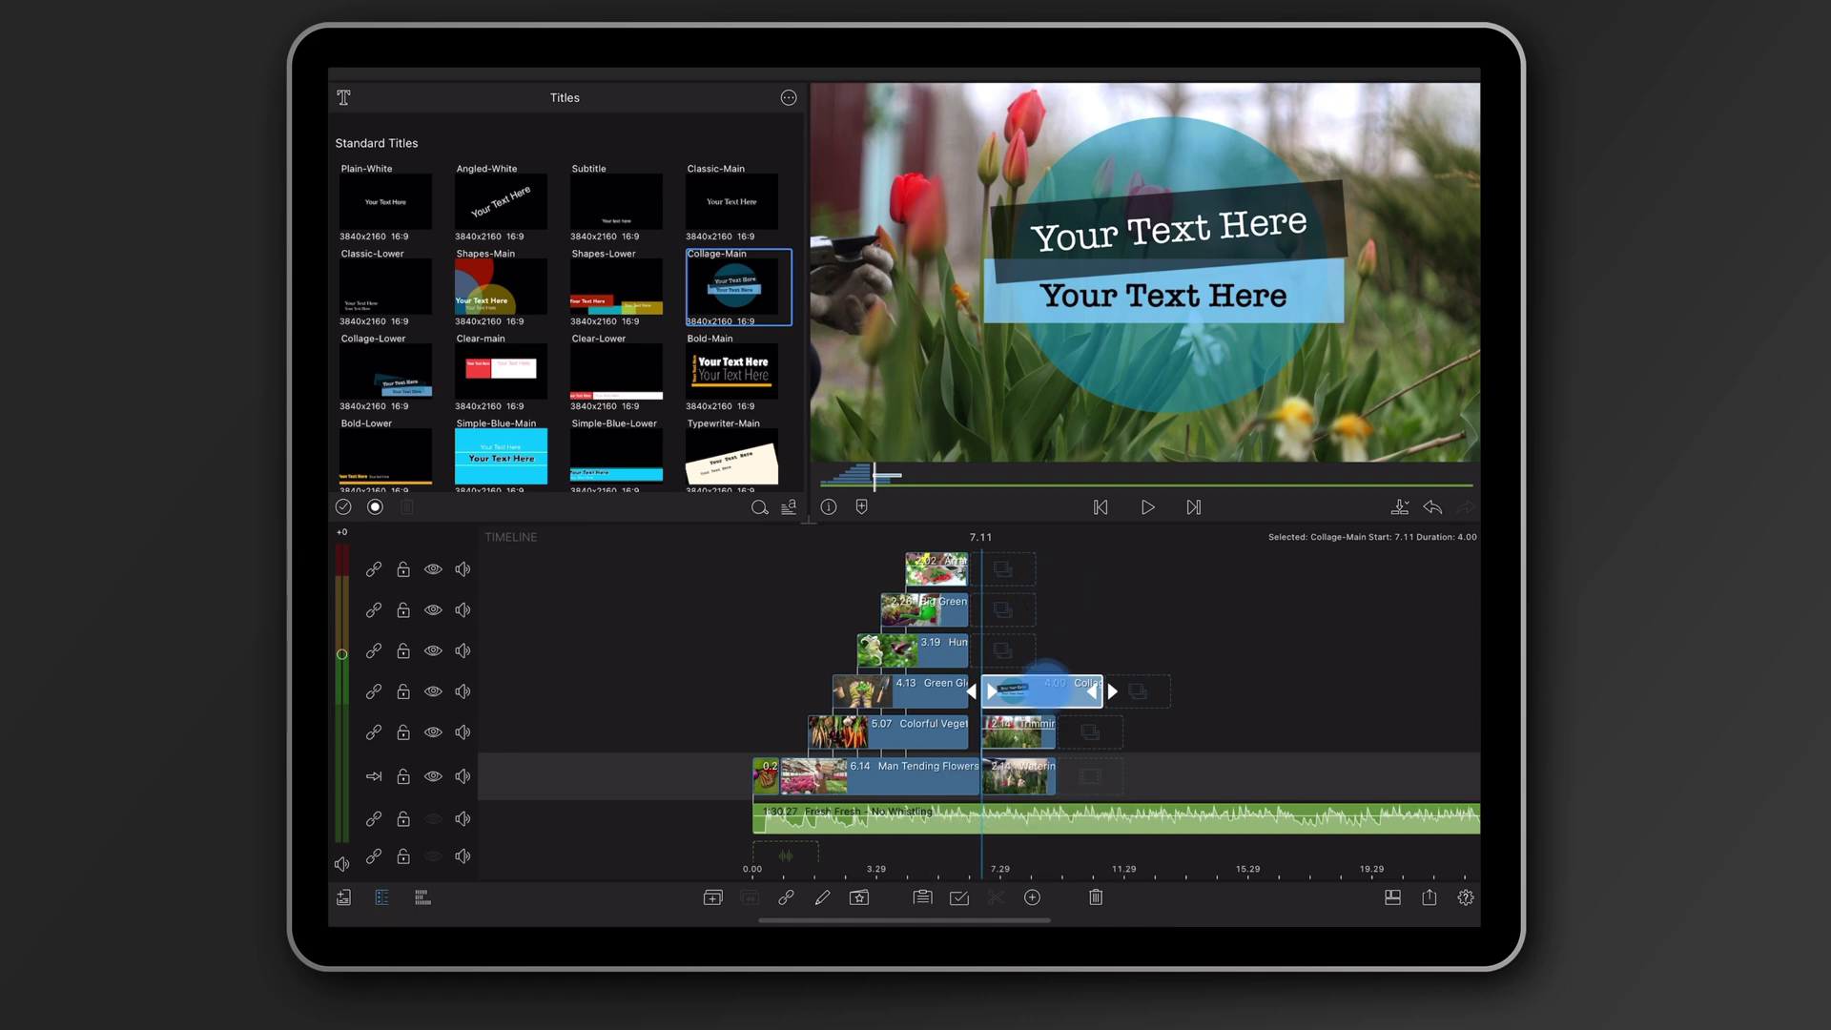
pyautogui.click(1046, 685)
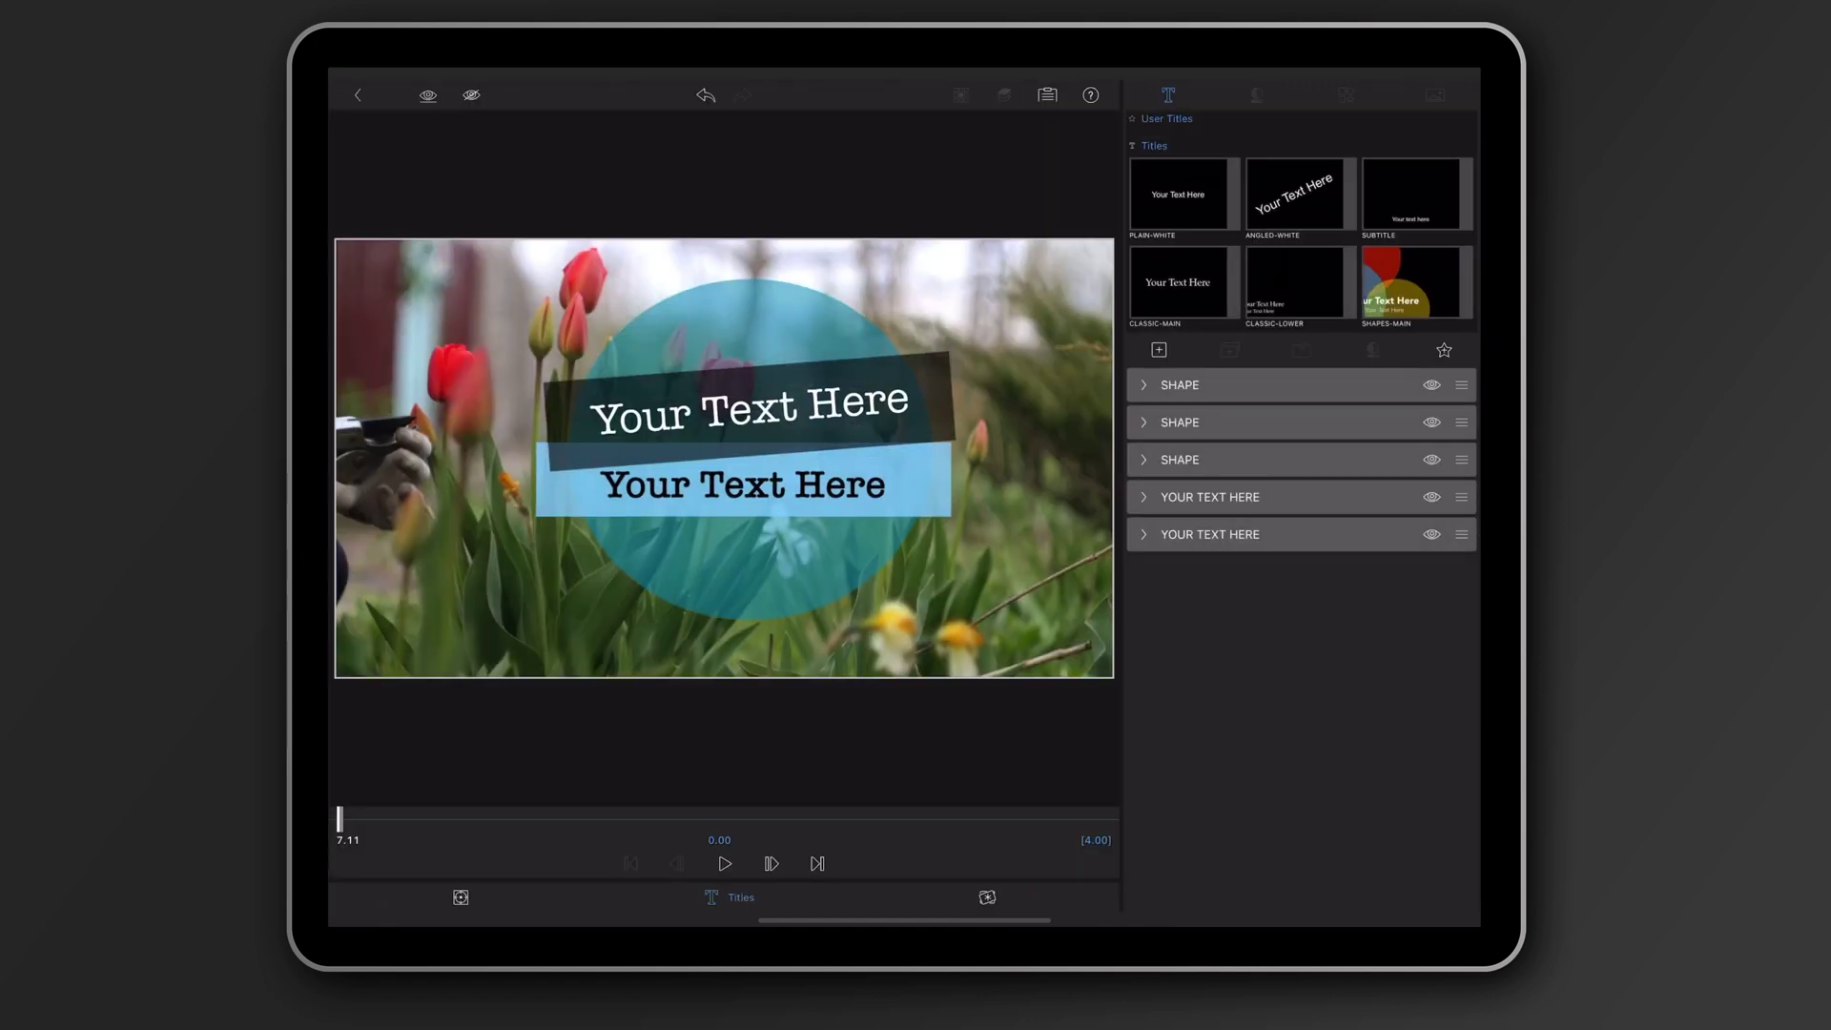
# - Replace the two YOUR TEXT HERE placeholders with 'Our World' and 'And Our Plants'
pyautogui.click(1210, 496)
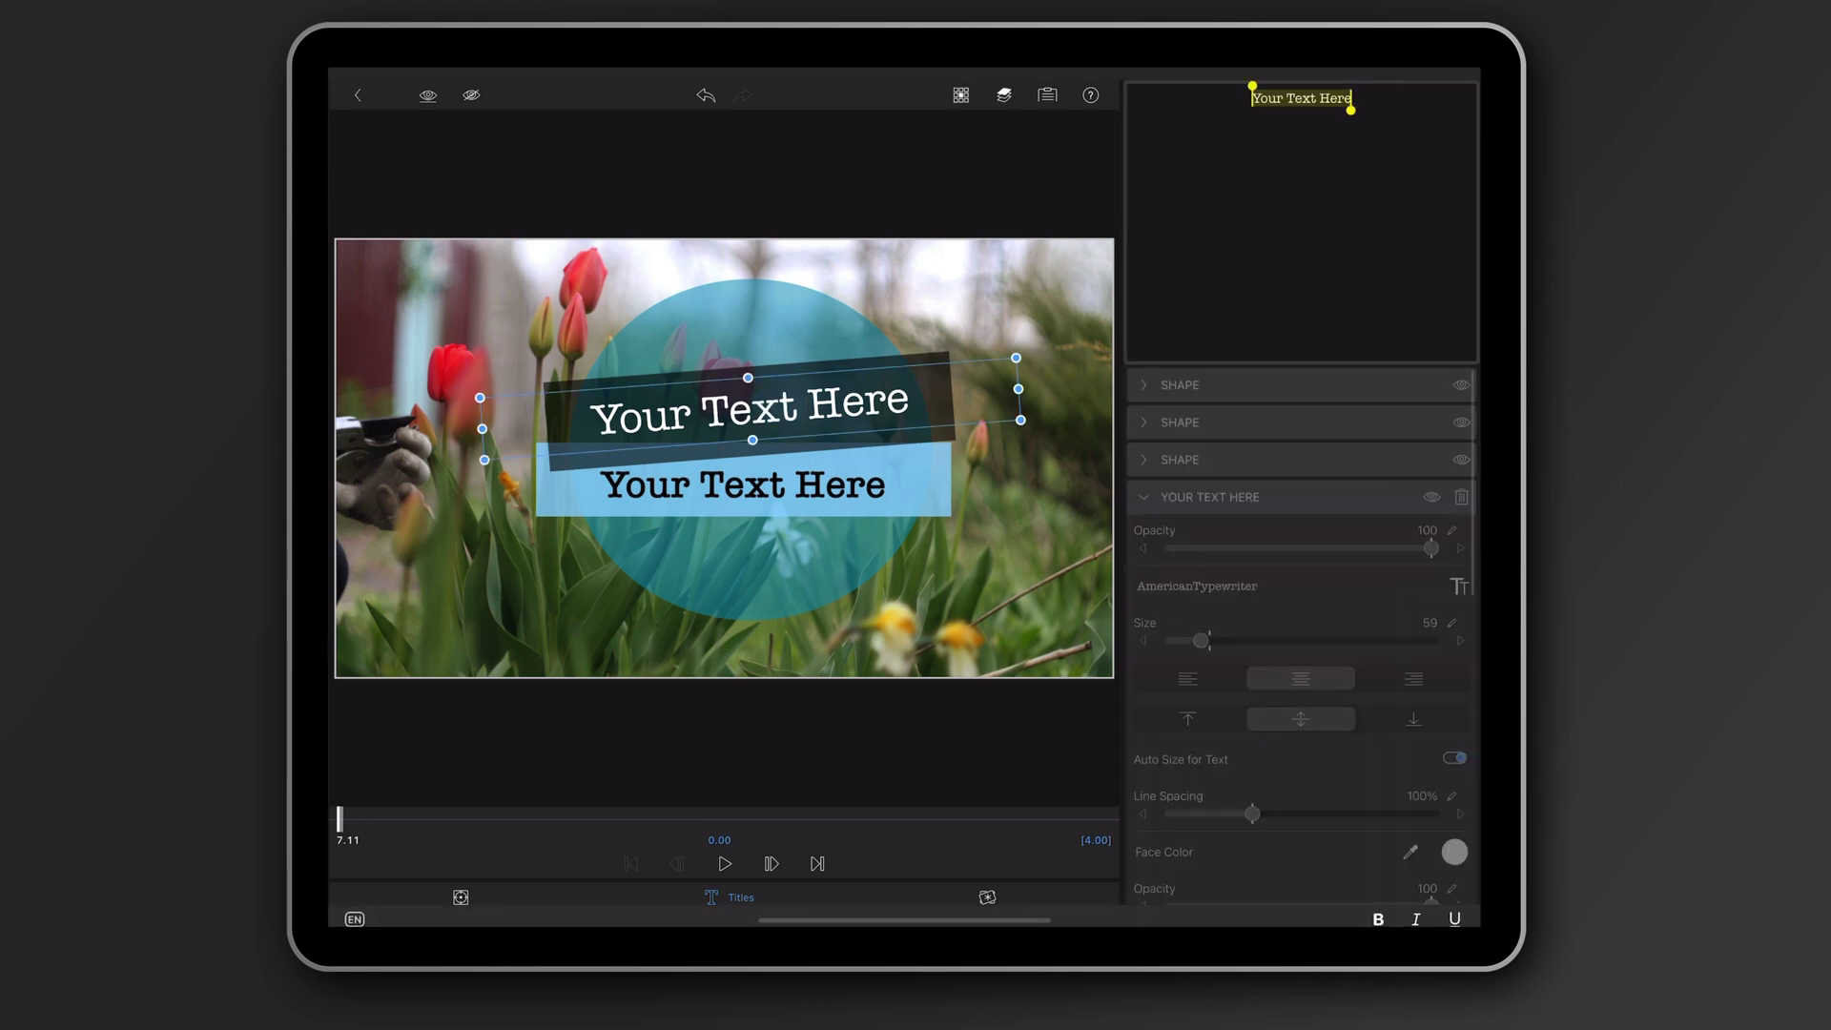
pyautogui.write('Our World')
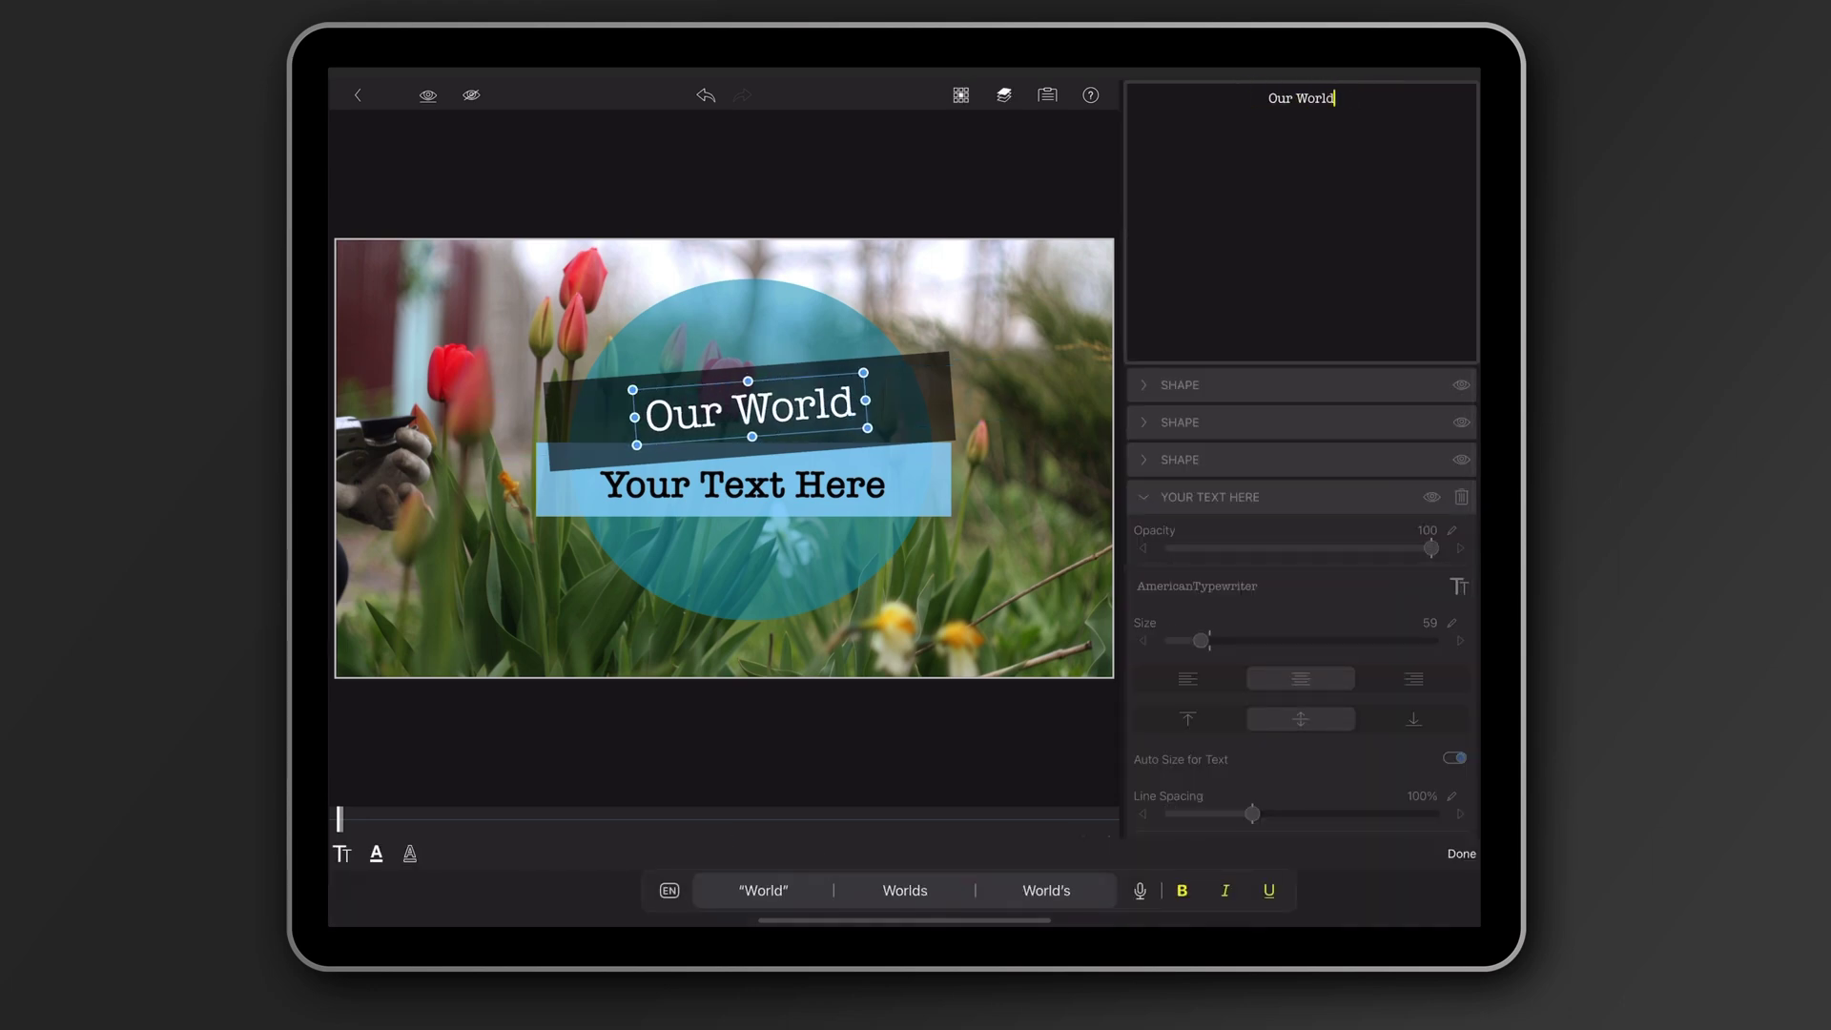
pyautogui.click(830, 485)
pyautogui.write('And Our Plan')
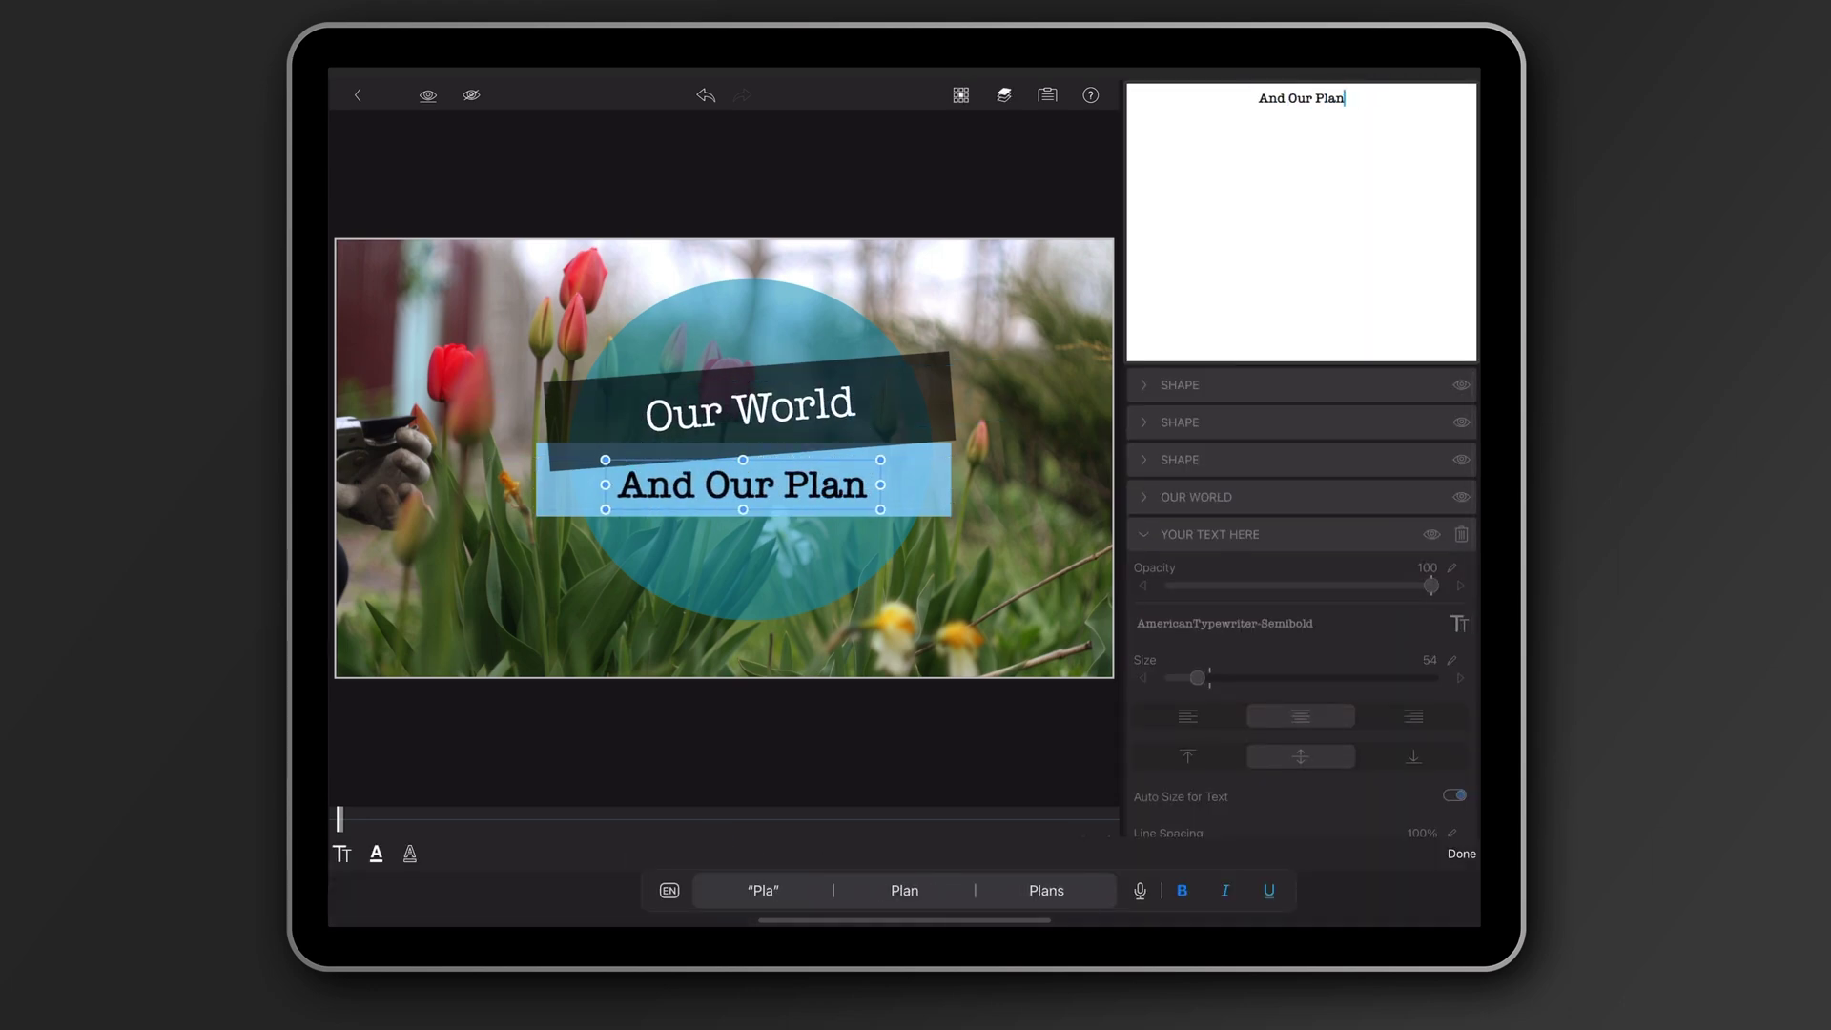
pyautogui.write('ts')
pyautogui.click(1461, 854)
pyautogui.click(1142, 533)
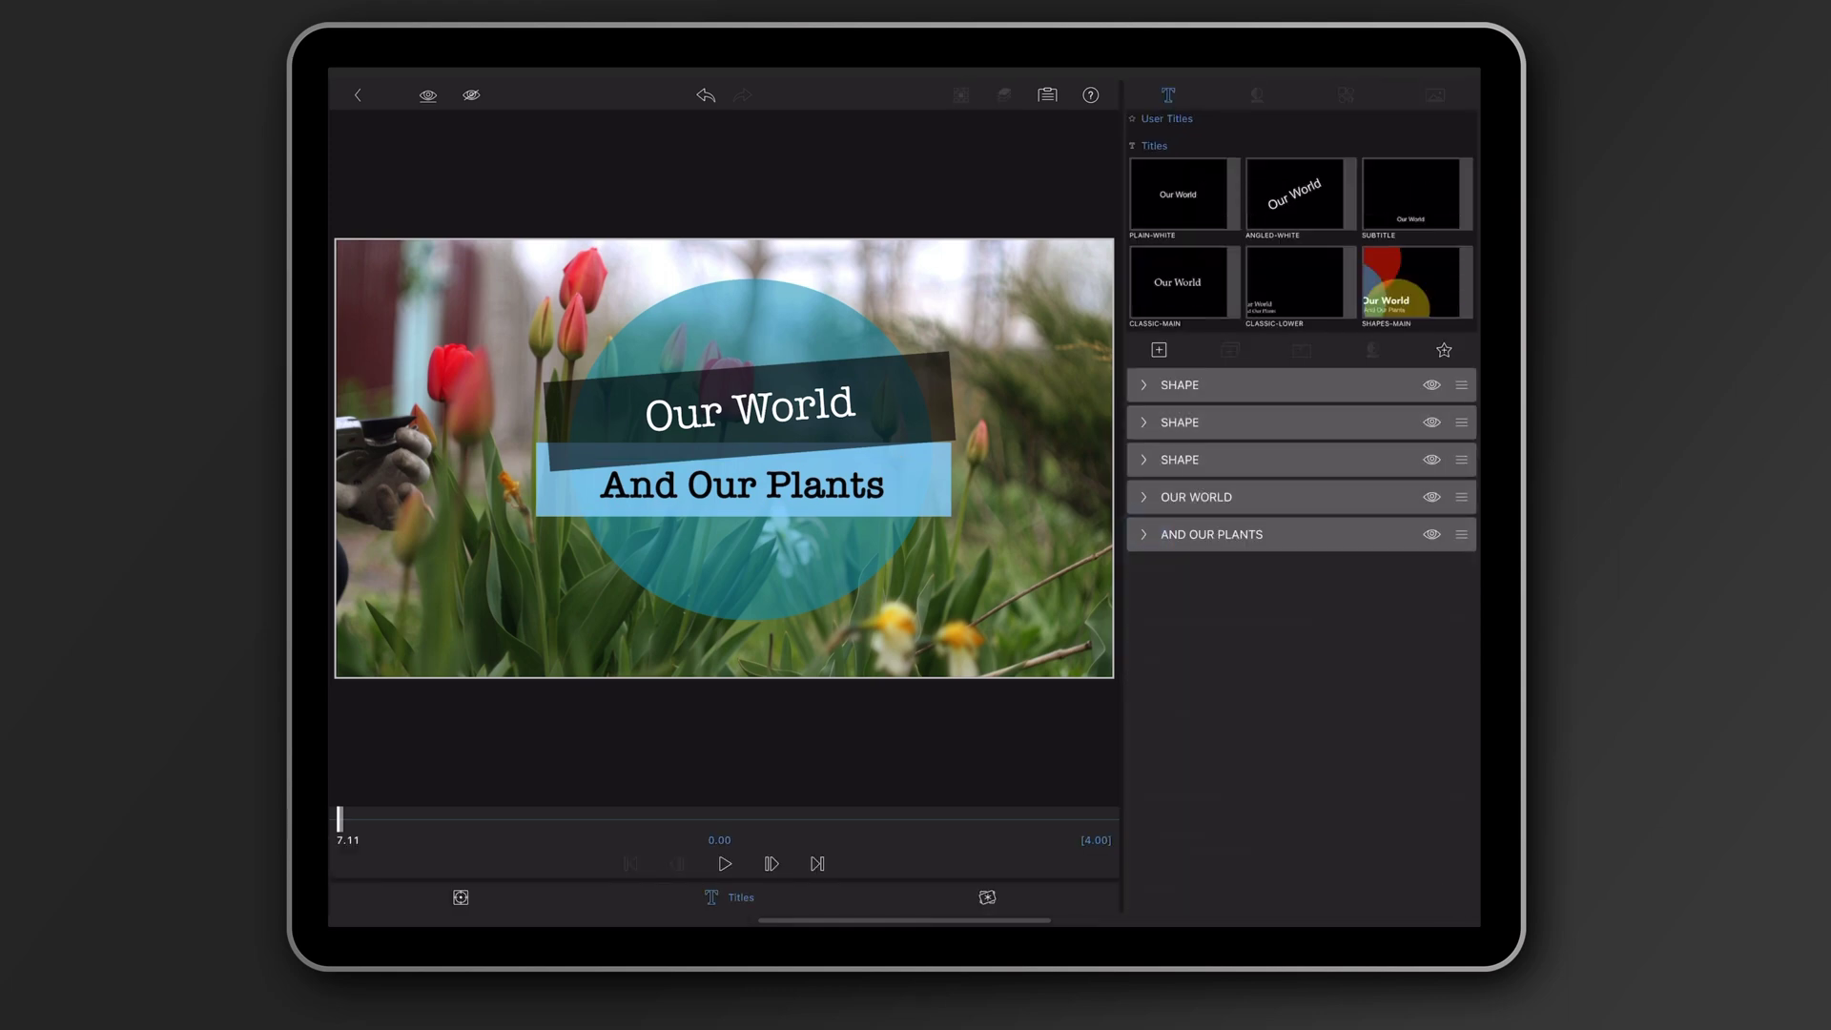
# - Add an oval shape layer with transparent fill and a thick white edge ringing the text
pyautogui.click(1158, 350)
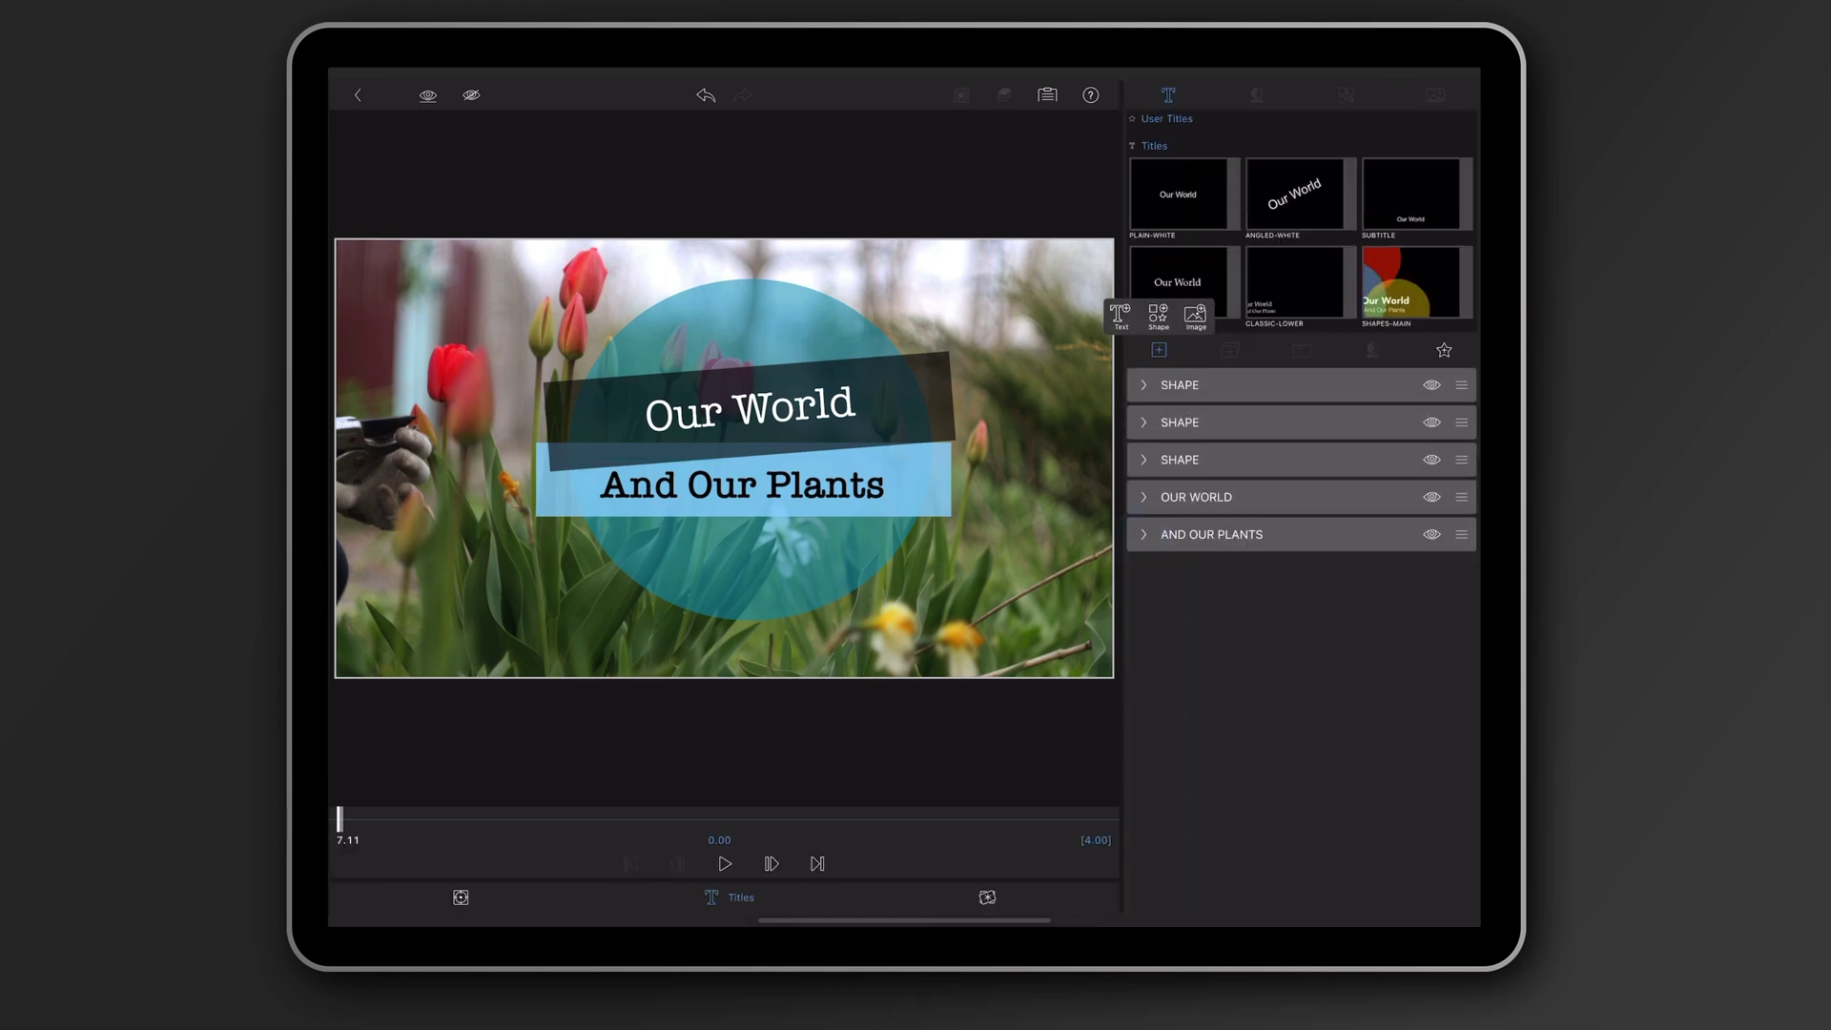
pyautogui.click(1157, 314)
pyautogui.scroll(-3, 1302, 219)
pyautogui.click(1179, 235)
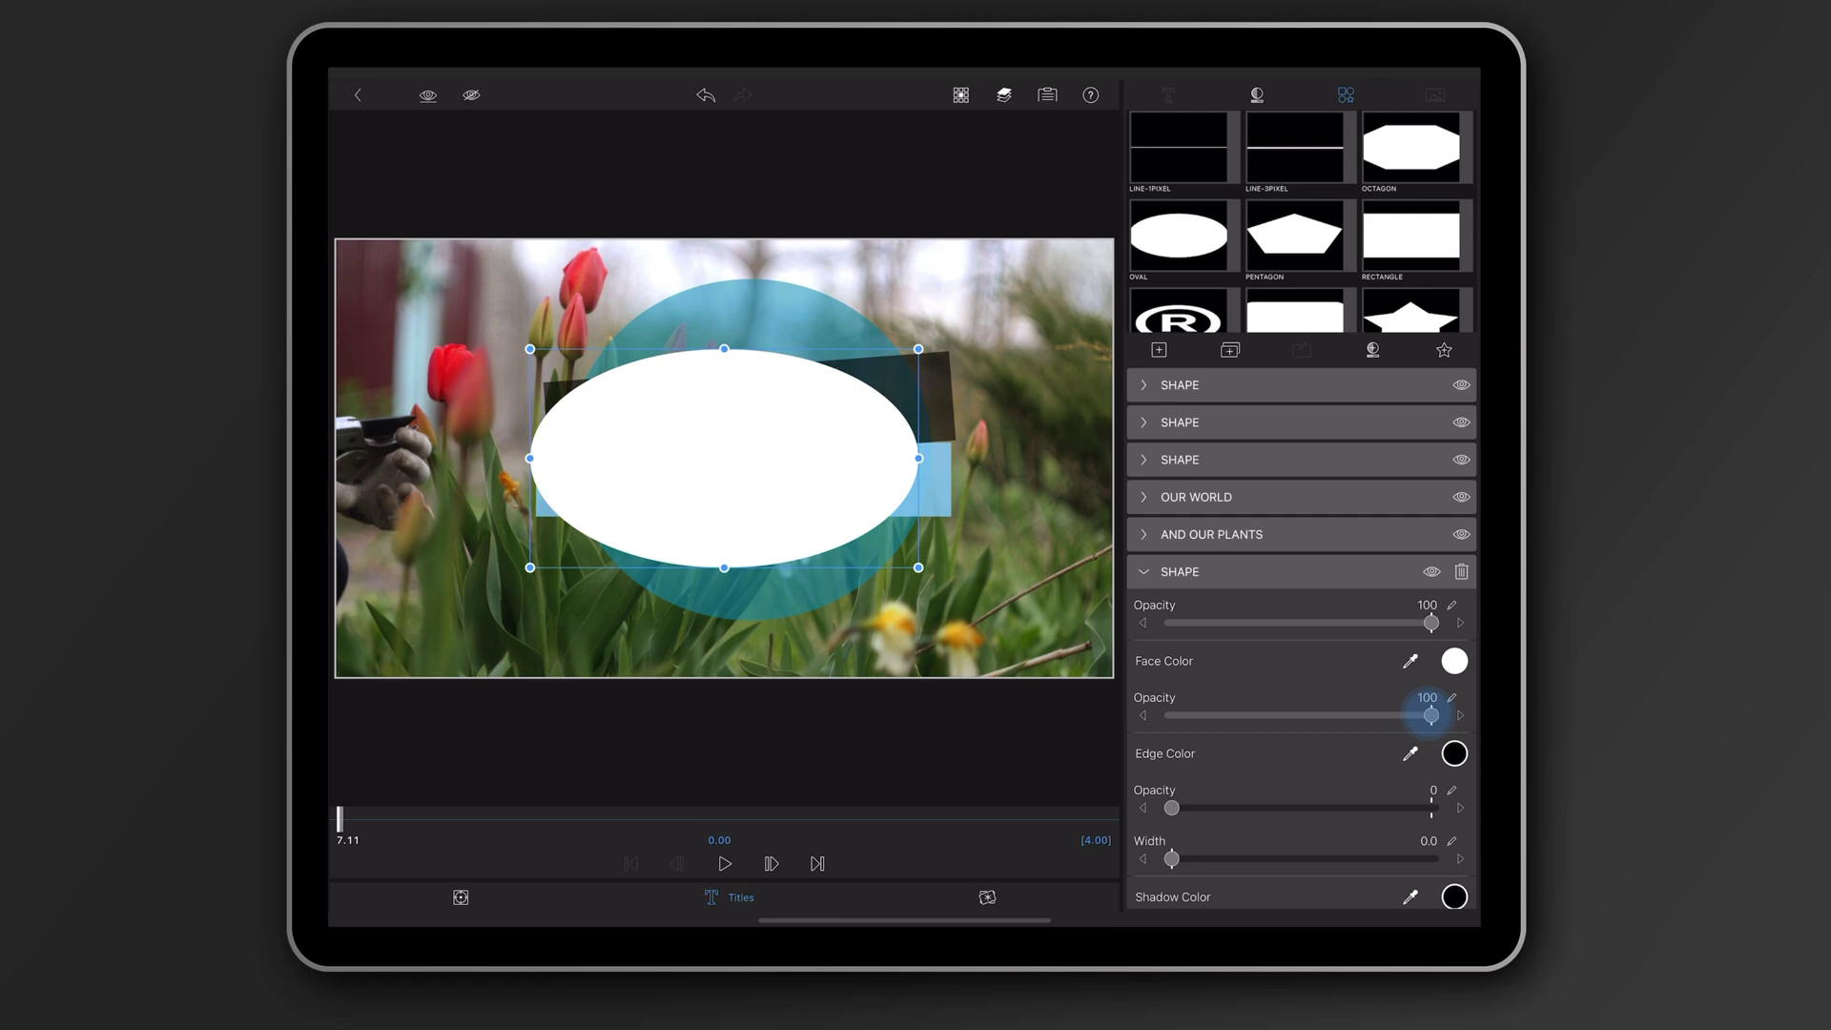
pyautogui.moveTo(1430, 710)
pyautogui.mouseDown()
pyautogui.moveTo(1174, 670)
pyautogui.moveTo(1313, 670)
pyautogui.mouseUp()
pyautogui.click(1454, 566)
pyautogui.click(1173, 727)
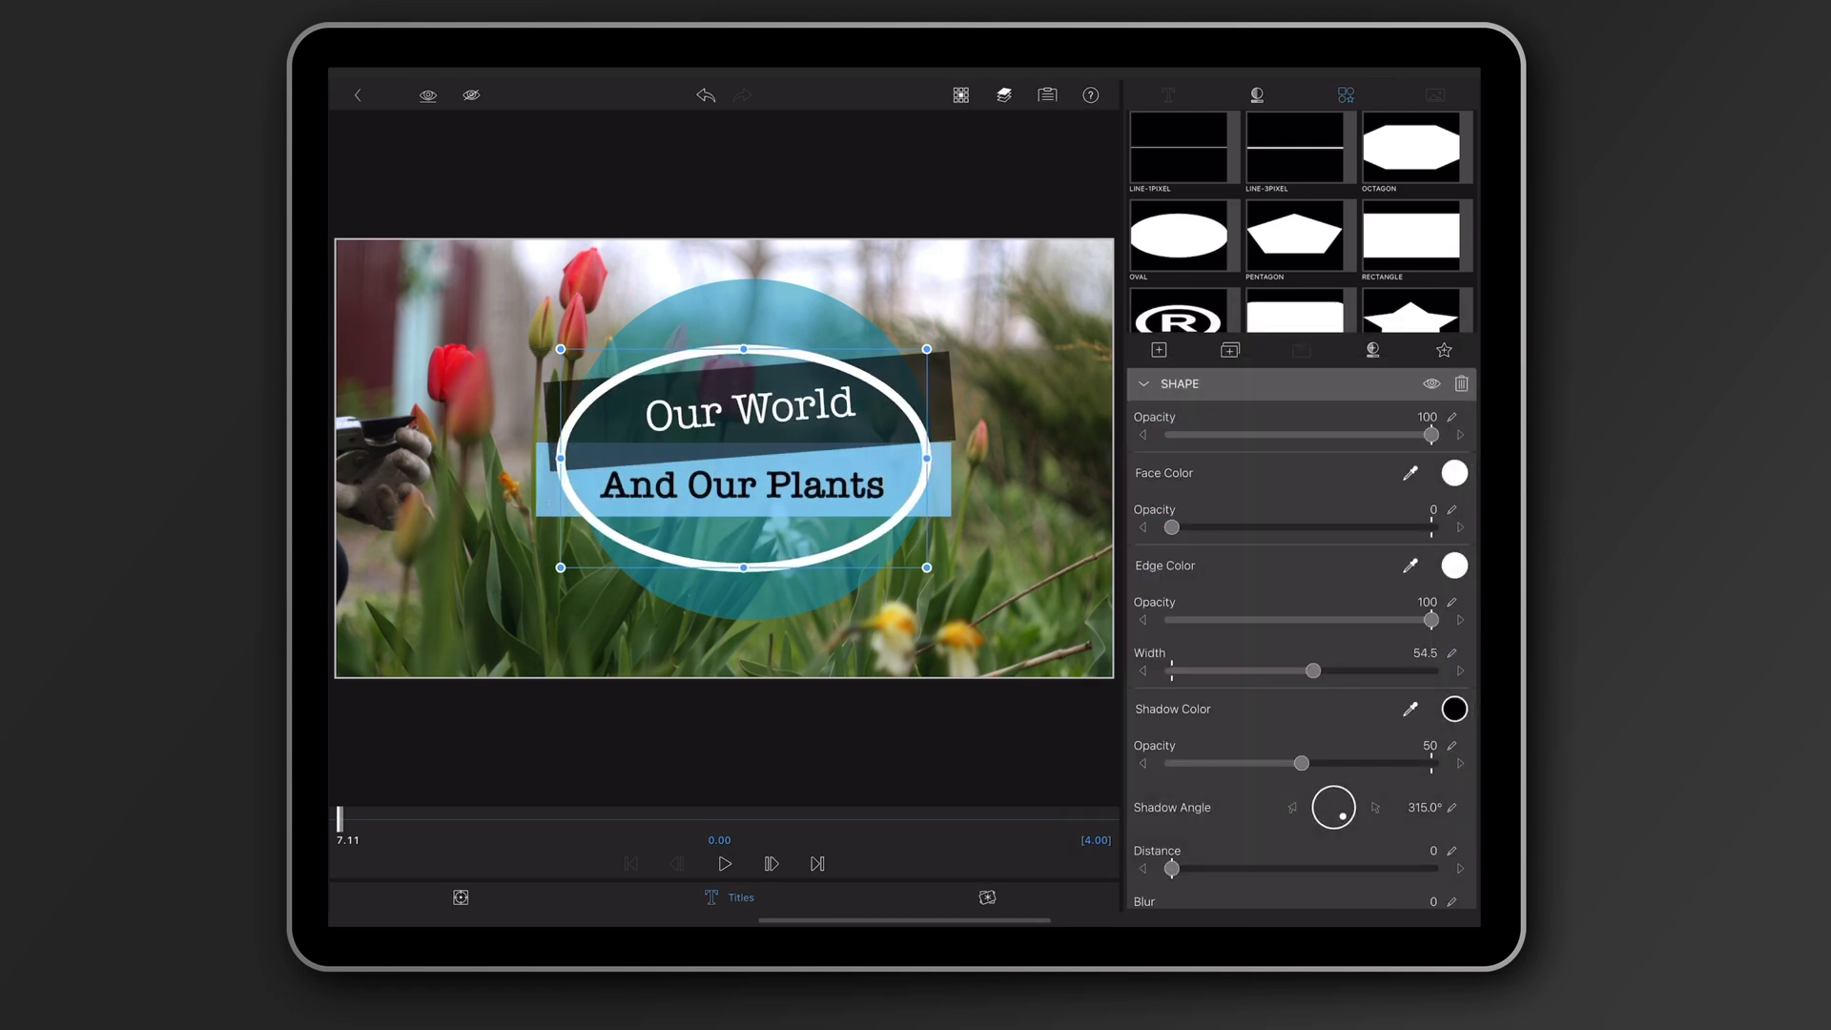
pyautogui.moveTo(724, 567)
pyautogui.mouseDown()
pyautogui.moveTo(756, 602)
pyautogui.moveTo(748, 625)
pyautogui.mouseUp()
# - Add a WORLD.PNG earth image layer and move it behind the title text
pyautogui.click(1158, 350)
pyautogui.click(1004, 235)
pyautogui.click(1411, 278)
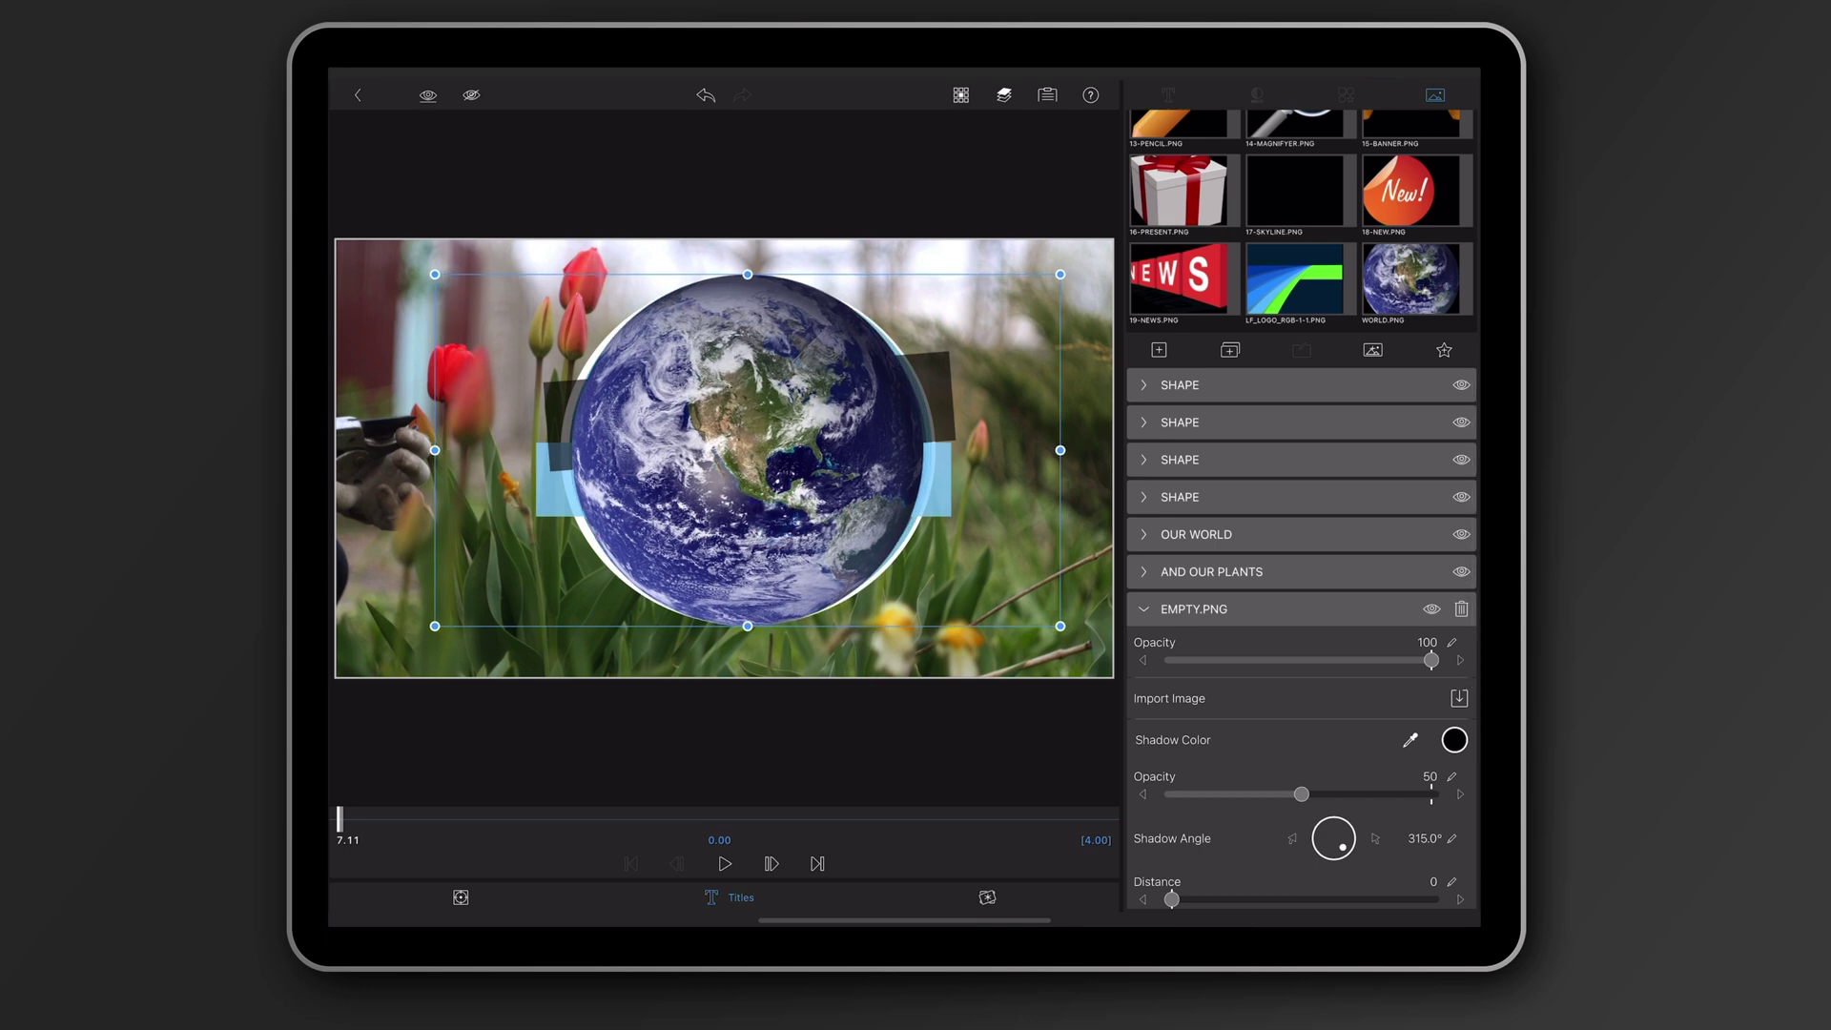
pyautogui.click(1004, 95)
pyautogui.click(1011, 243)
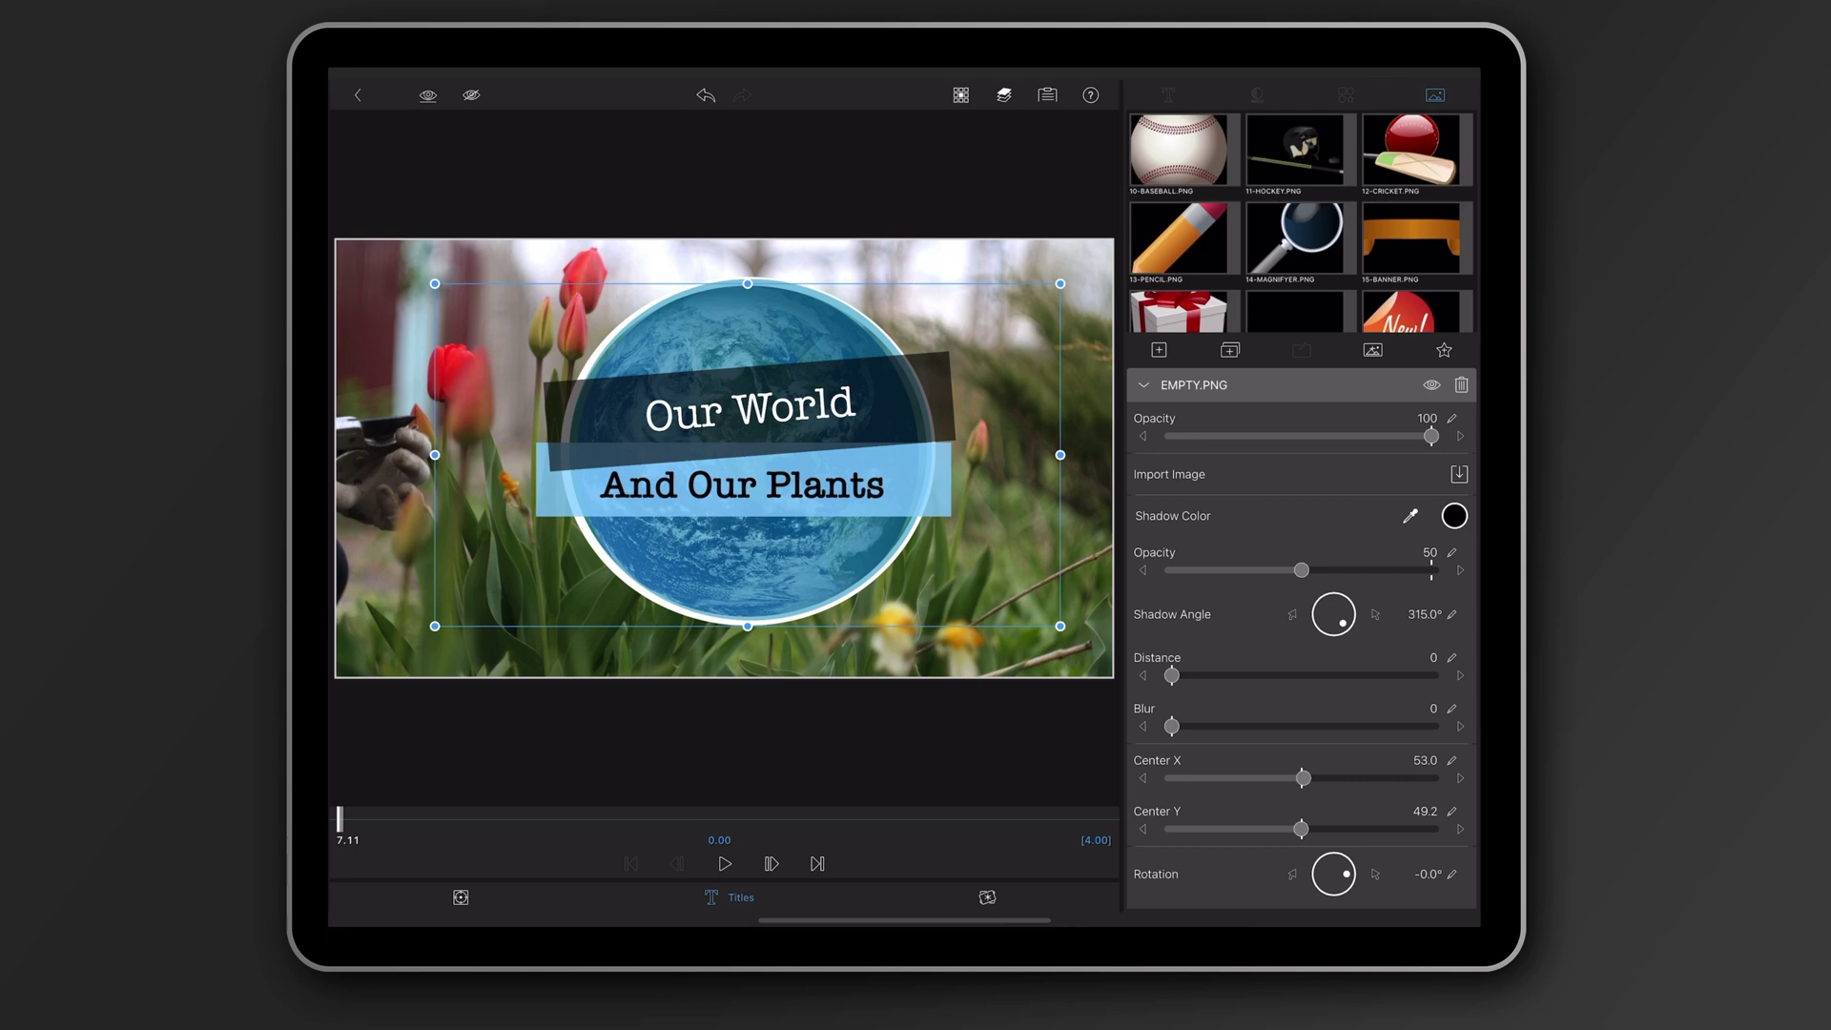
# - Exit the title editor and reach the title clip's Stylize presets via Speed, Audio, Color & Effects
pyautogui.click(466, 890)
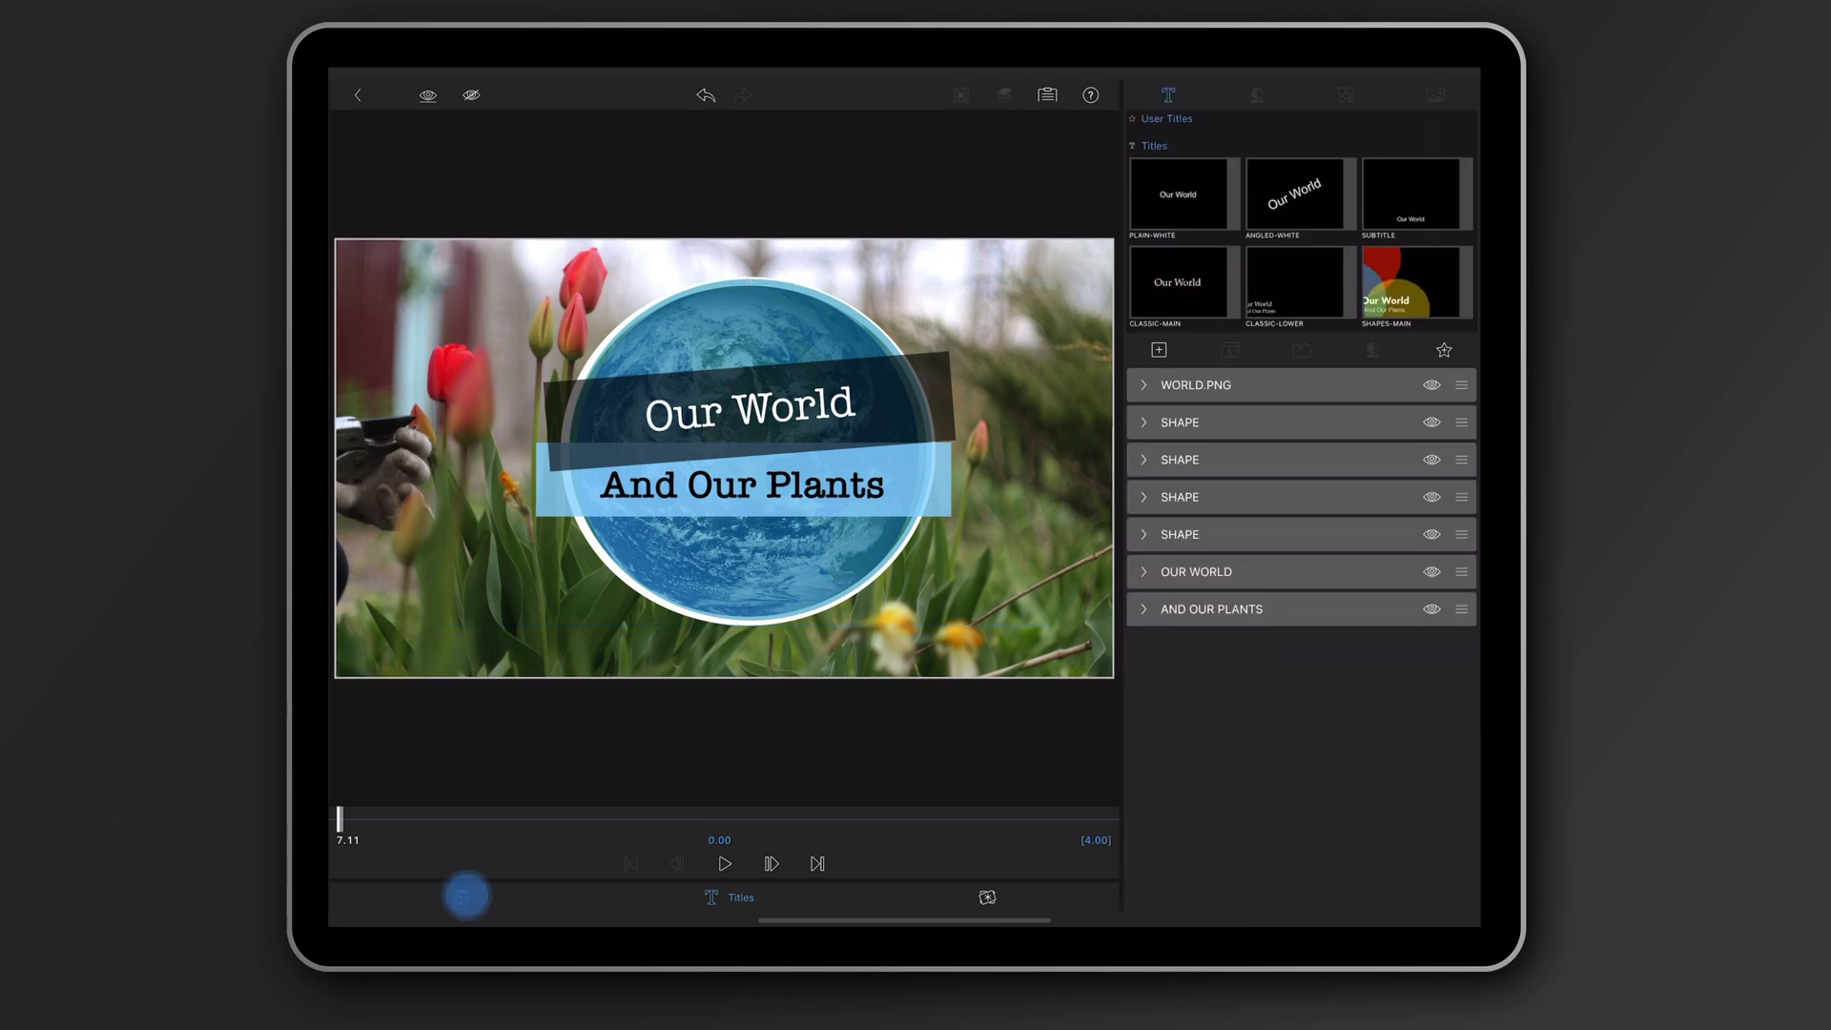
pyautogui.click(552, 890)
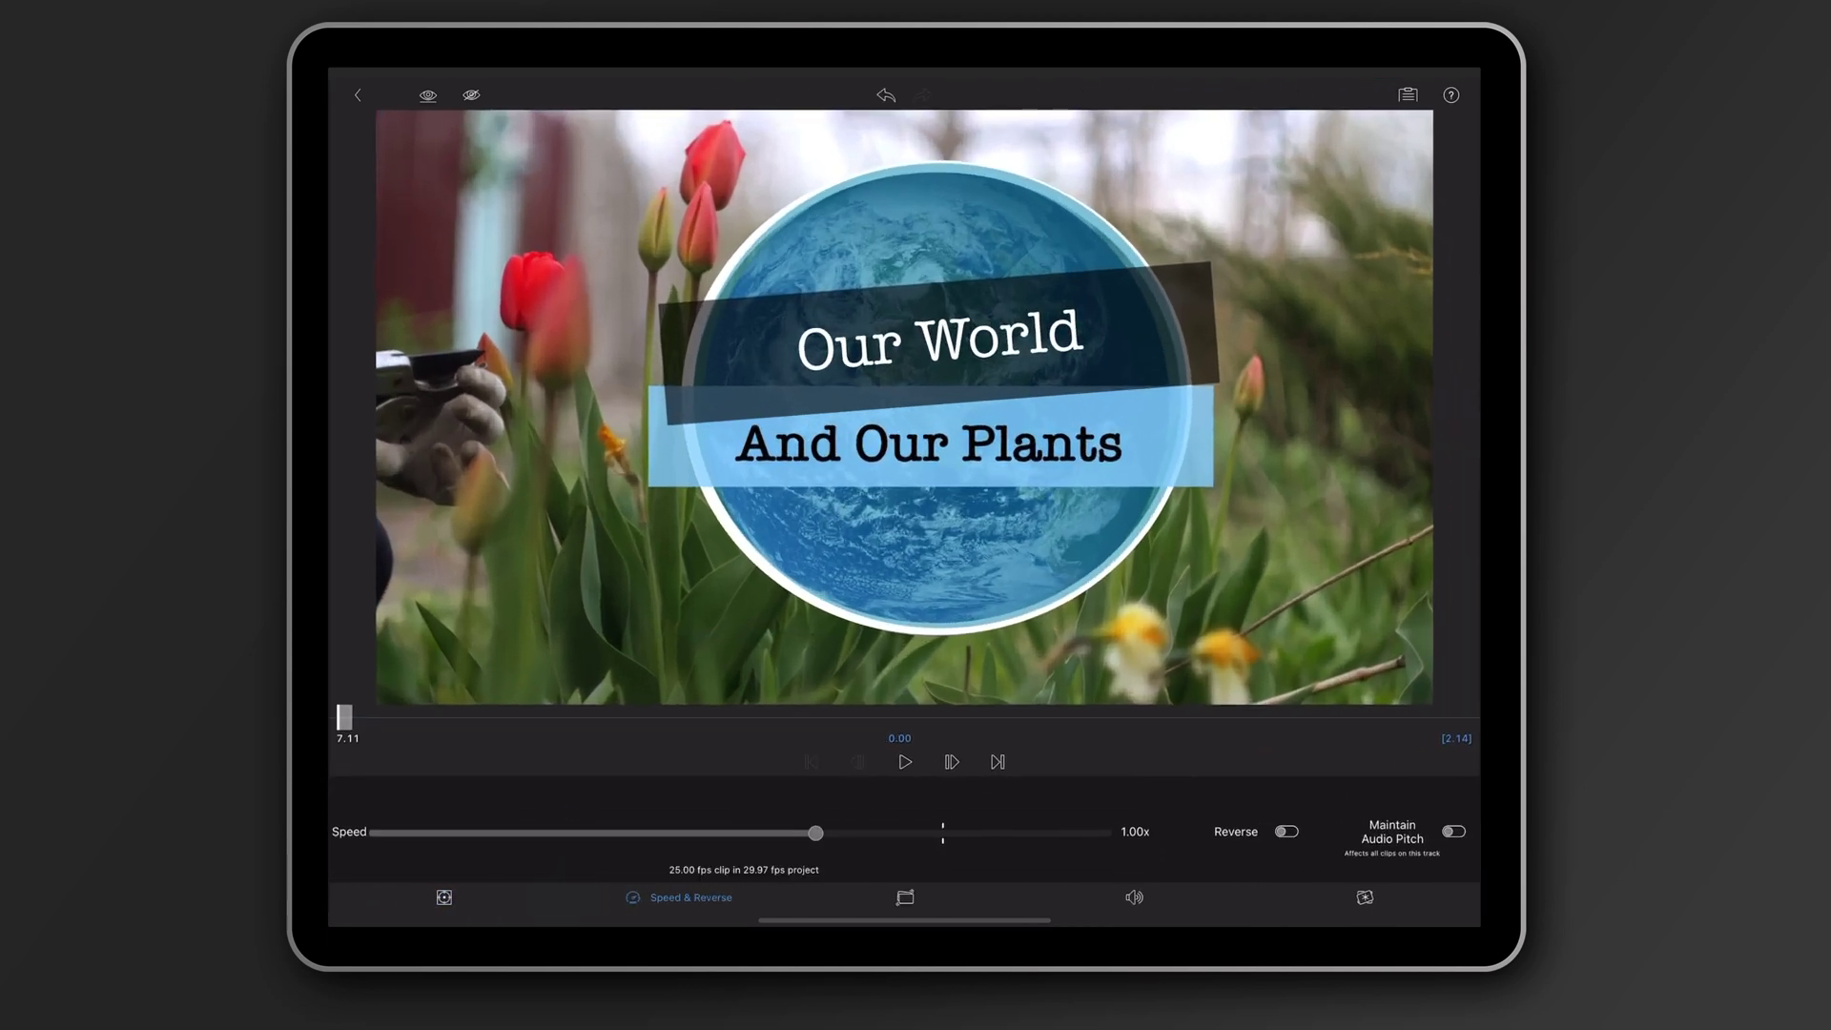
pyautogui.click(1134, 897)
pyautogui.click(1040, 896)
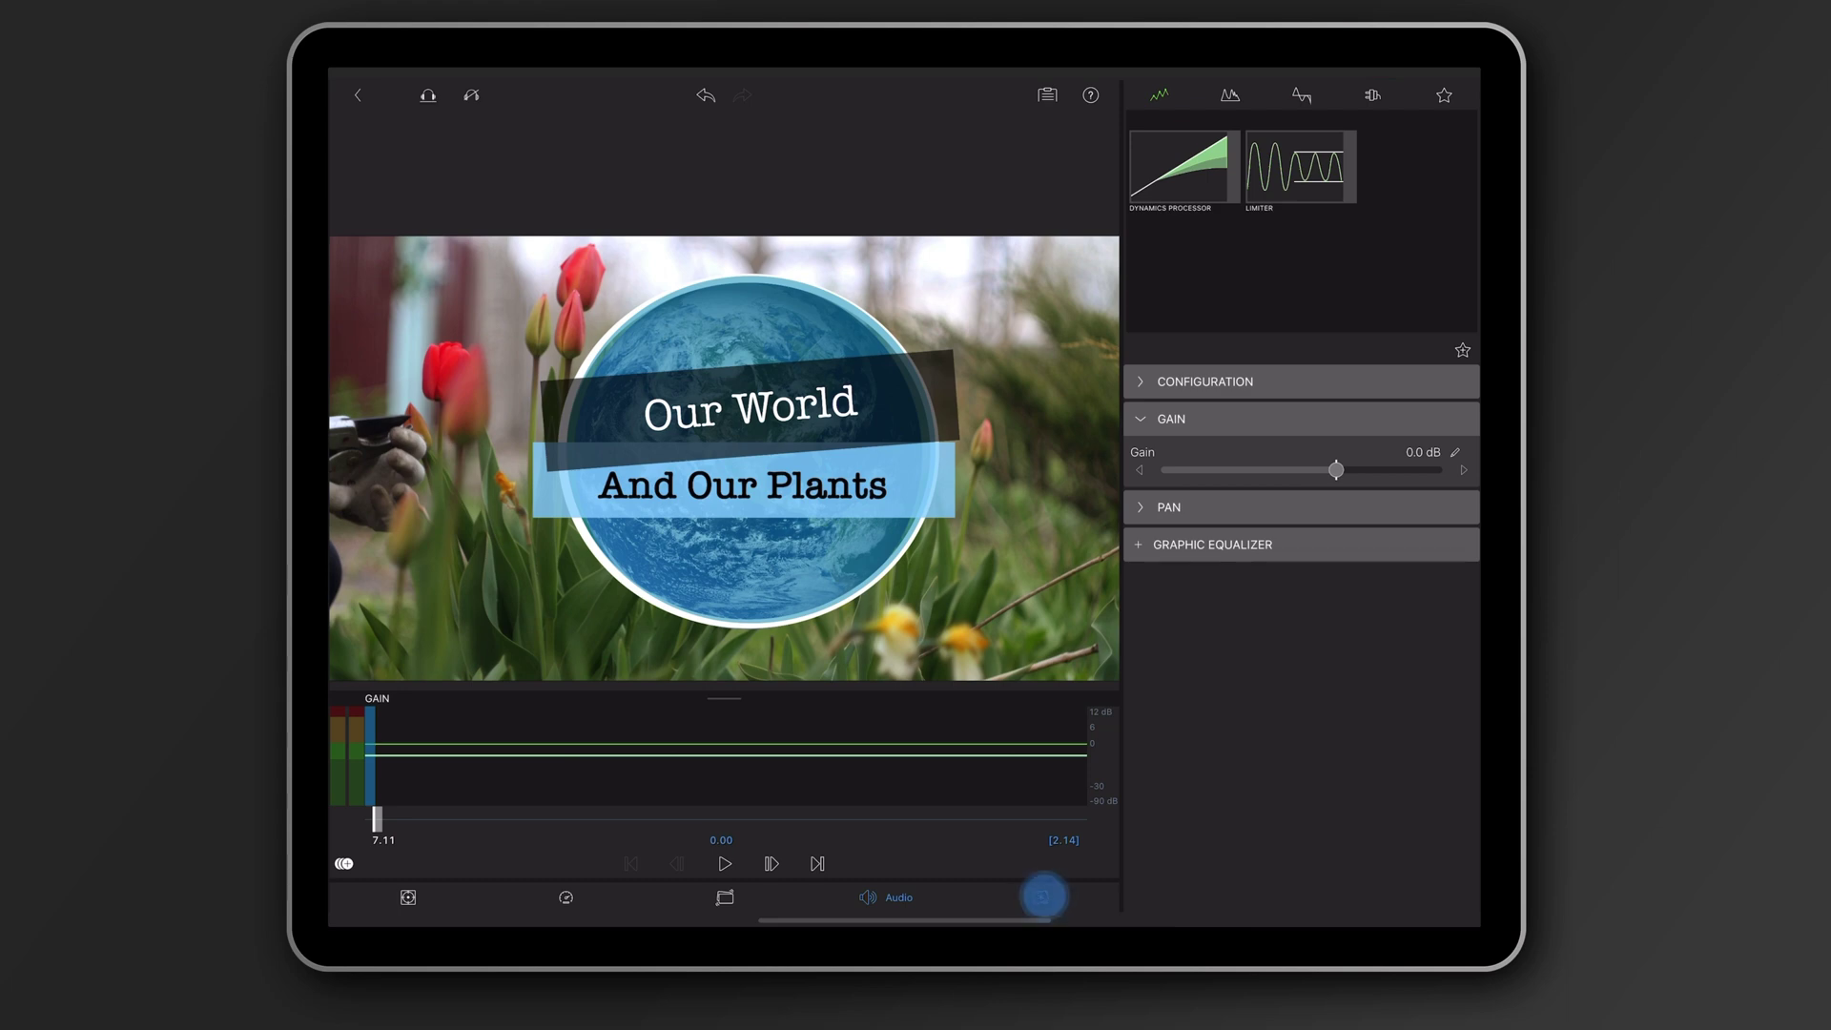
pyautogui.click(725, 897)
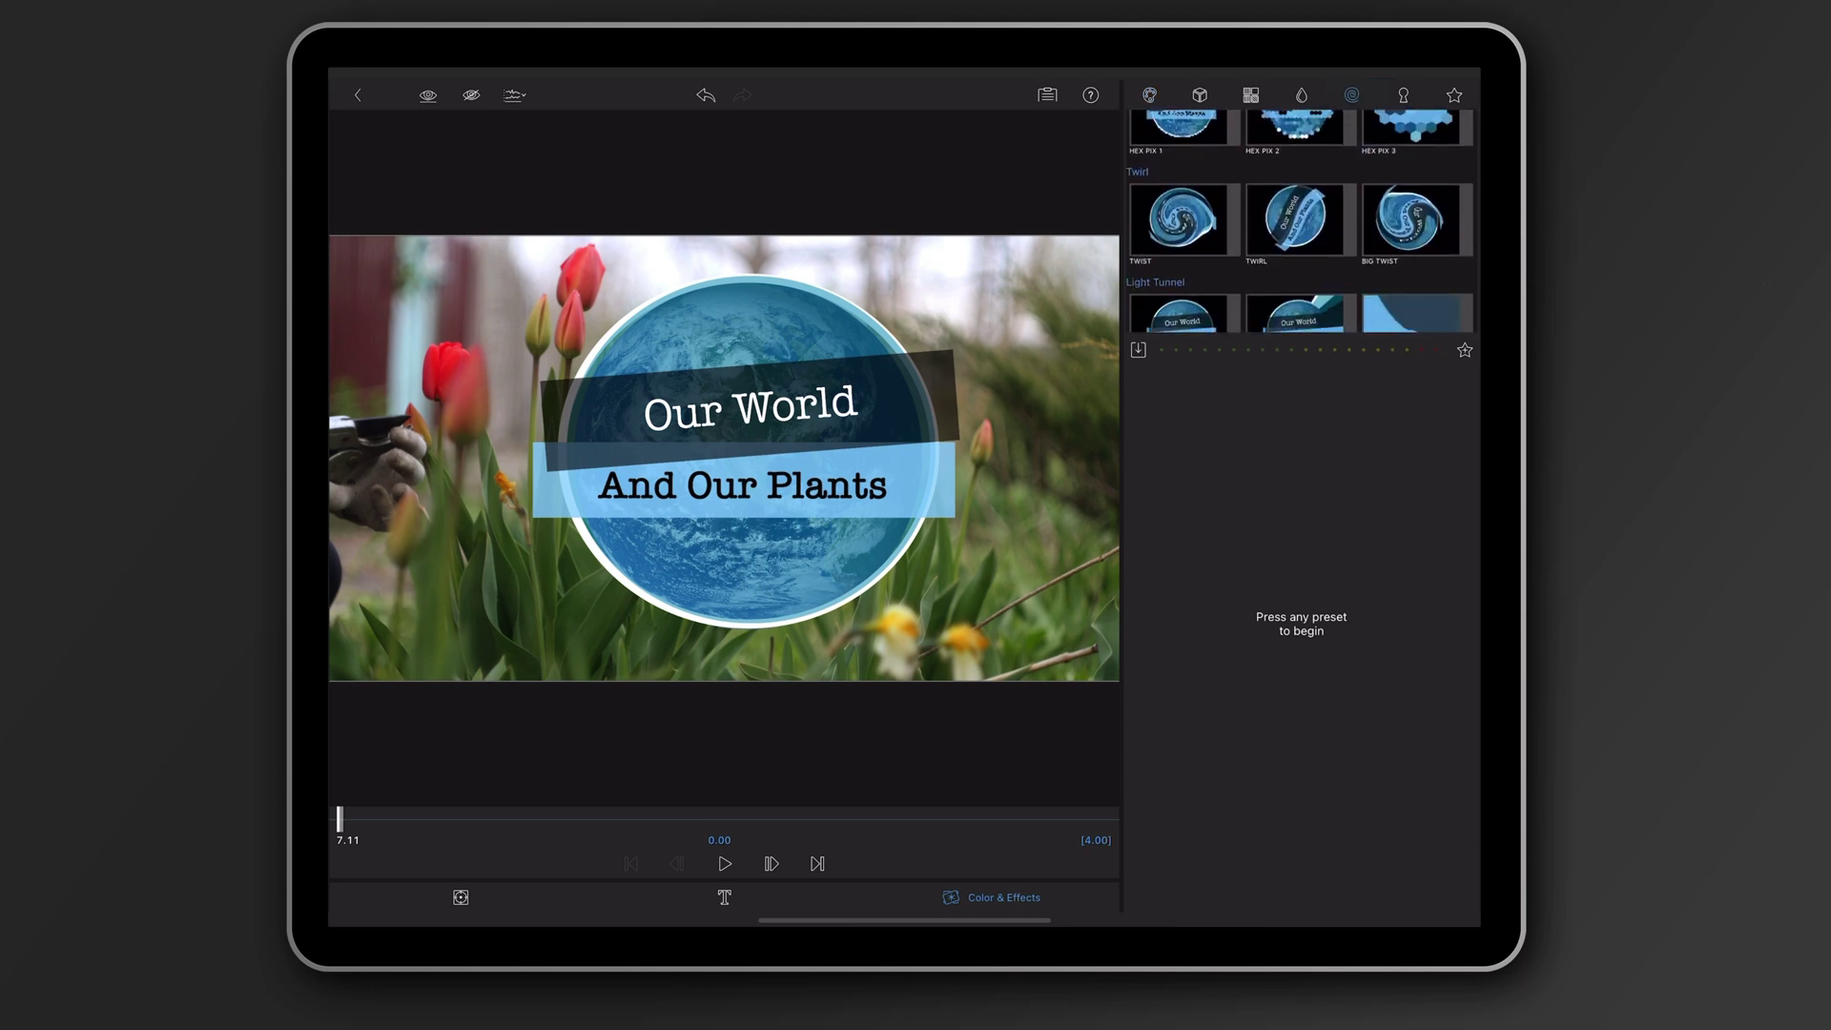
# - Tilt the title with a Twirl effect reduced to about 17 degrees
pyautogui.click(1294, 219)
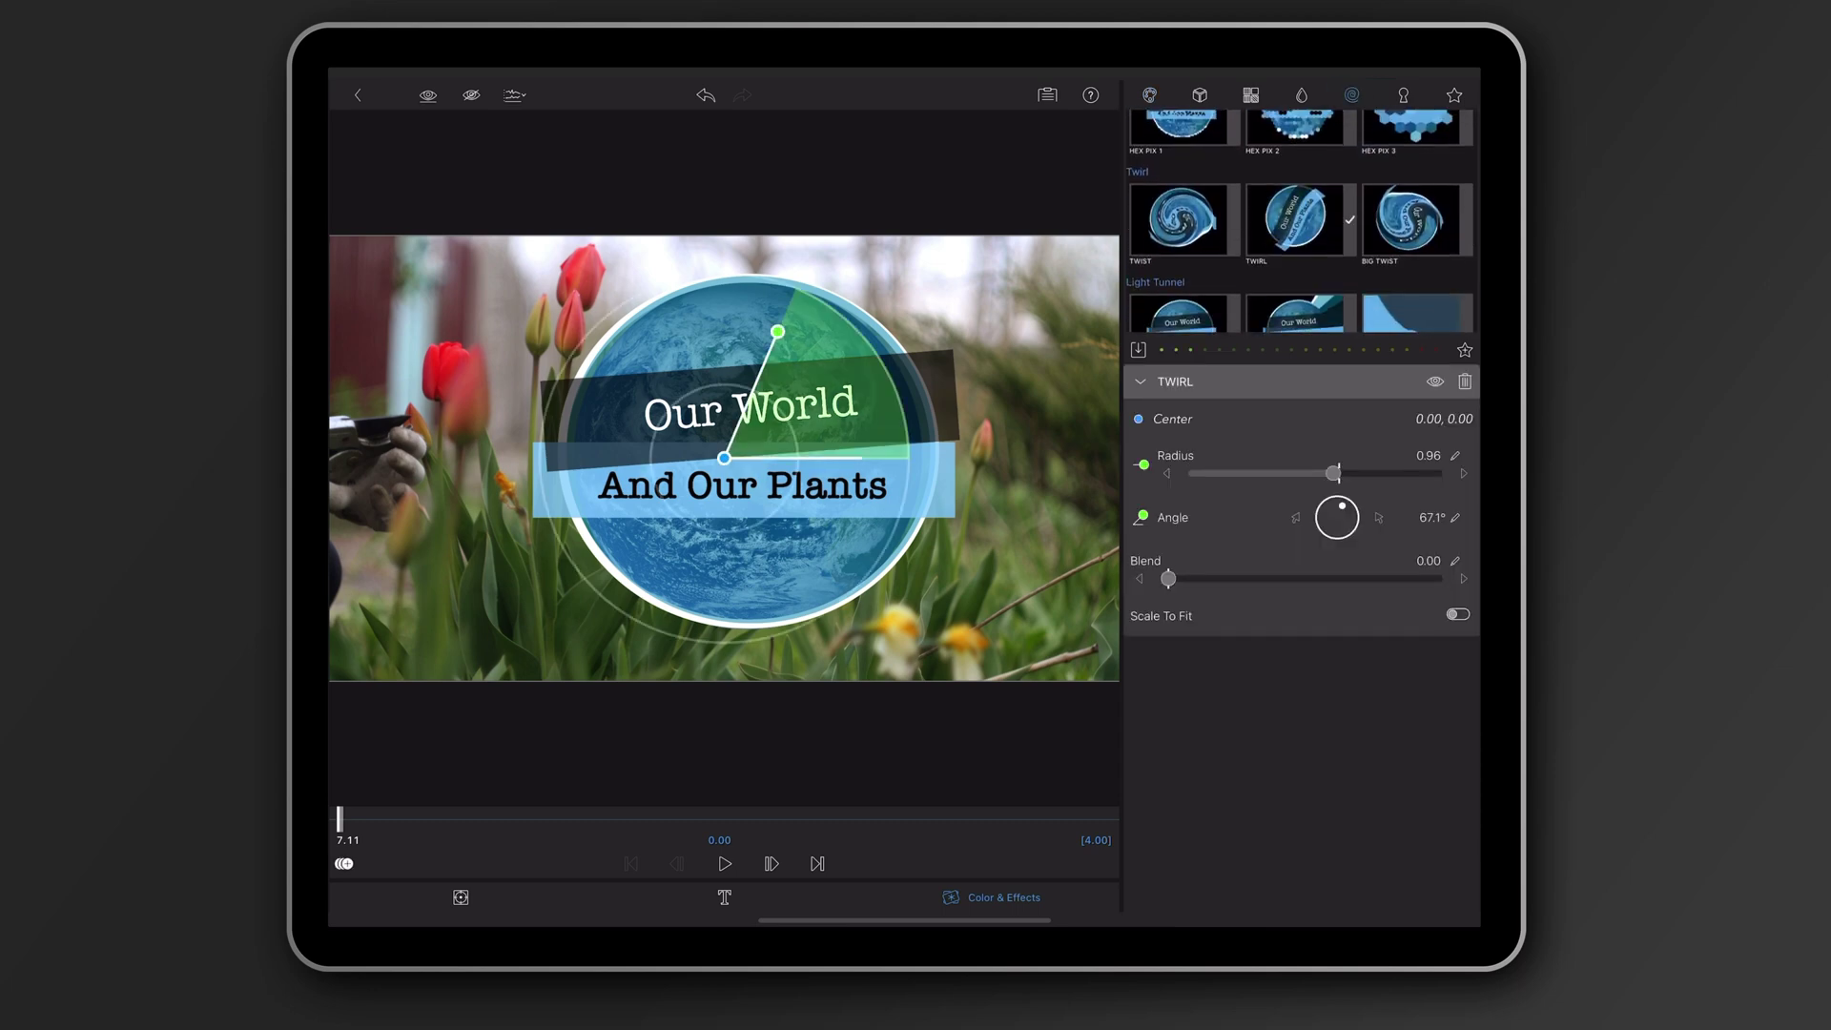
pyautogui.moveTo(778, 330); pyautogui.dragTo(852, 419)
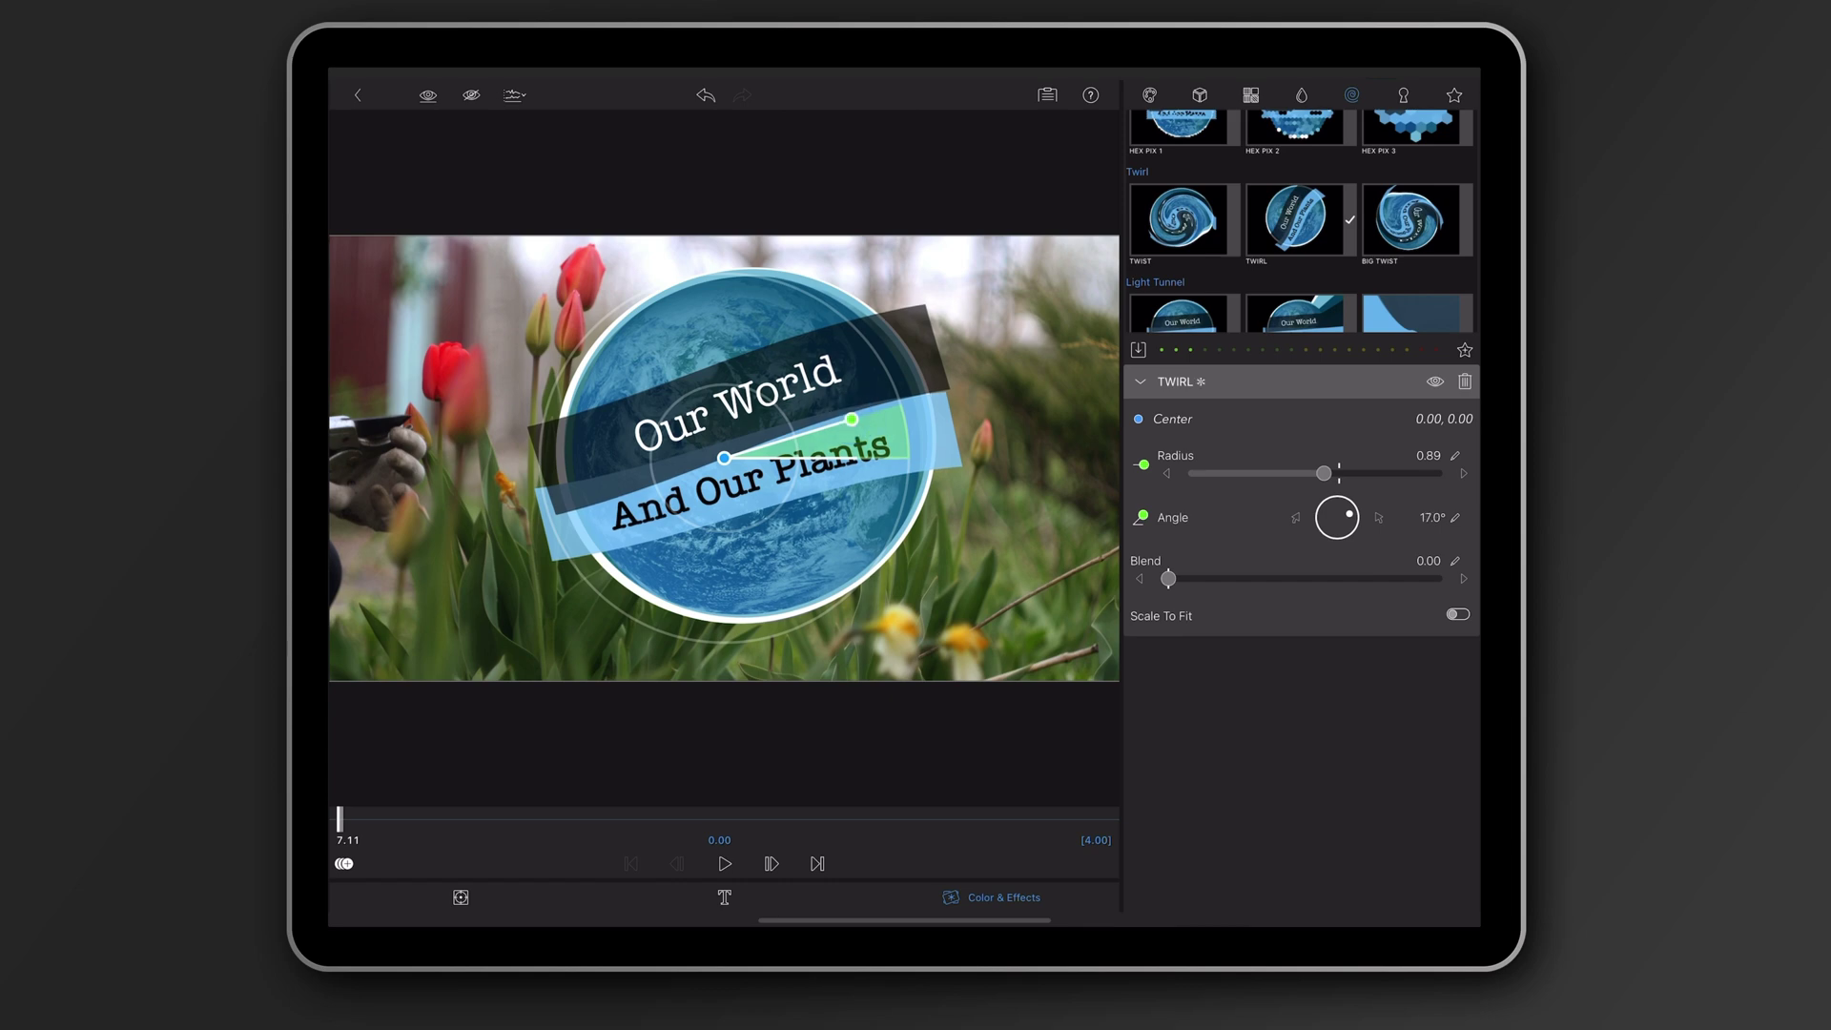
pyautogui.click(460, 896)
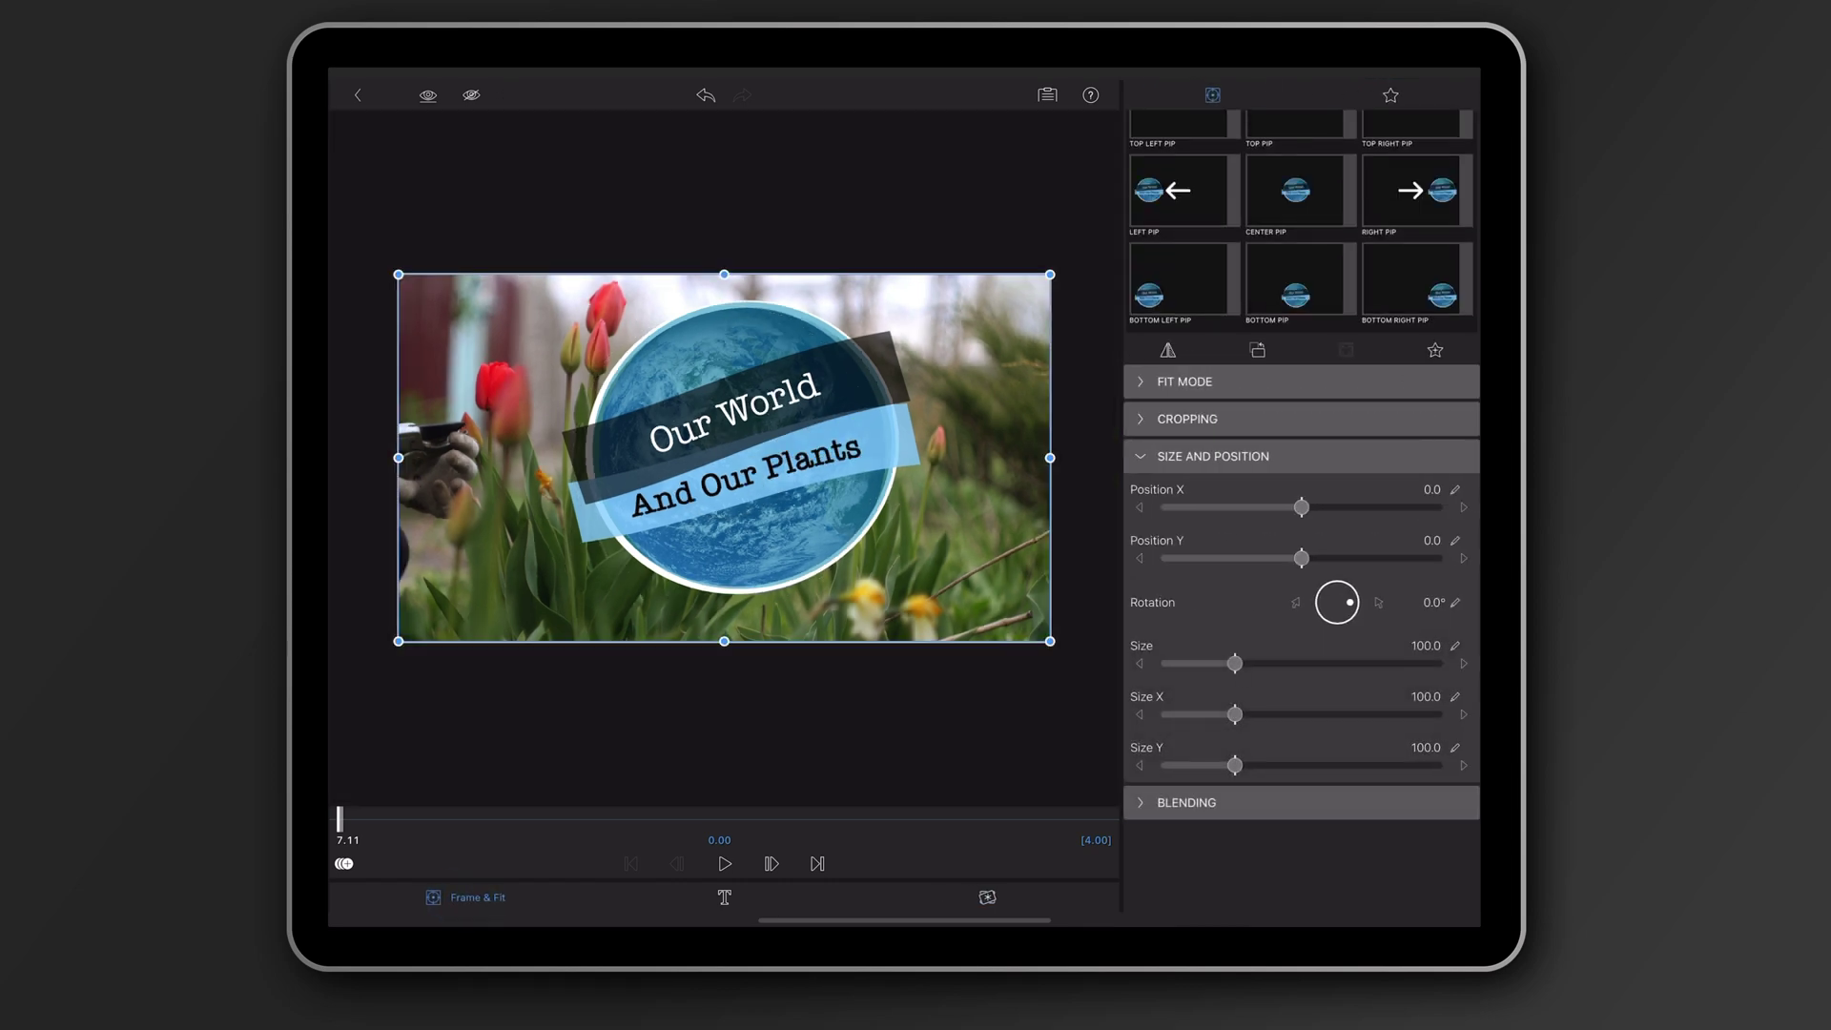
# - Shrink the title to 41.6% at lower left and keyframe it rising in from below the frame
pyautogui.moveTo(735, 470)
pyautogui.mouseDown()
pyautogui.moveTo(486, 568)
pyautogui.moveTo(480, 717)
pyautogui.mouseUp()
pyautogui.moveTo(339, 818); pyautogui.dragTo(427, 818)
pyautogui.moveTo(480, 717); pyautogui.dragTo(476, 566)
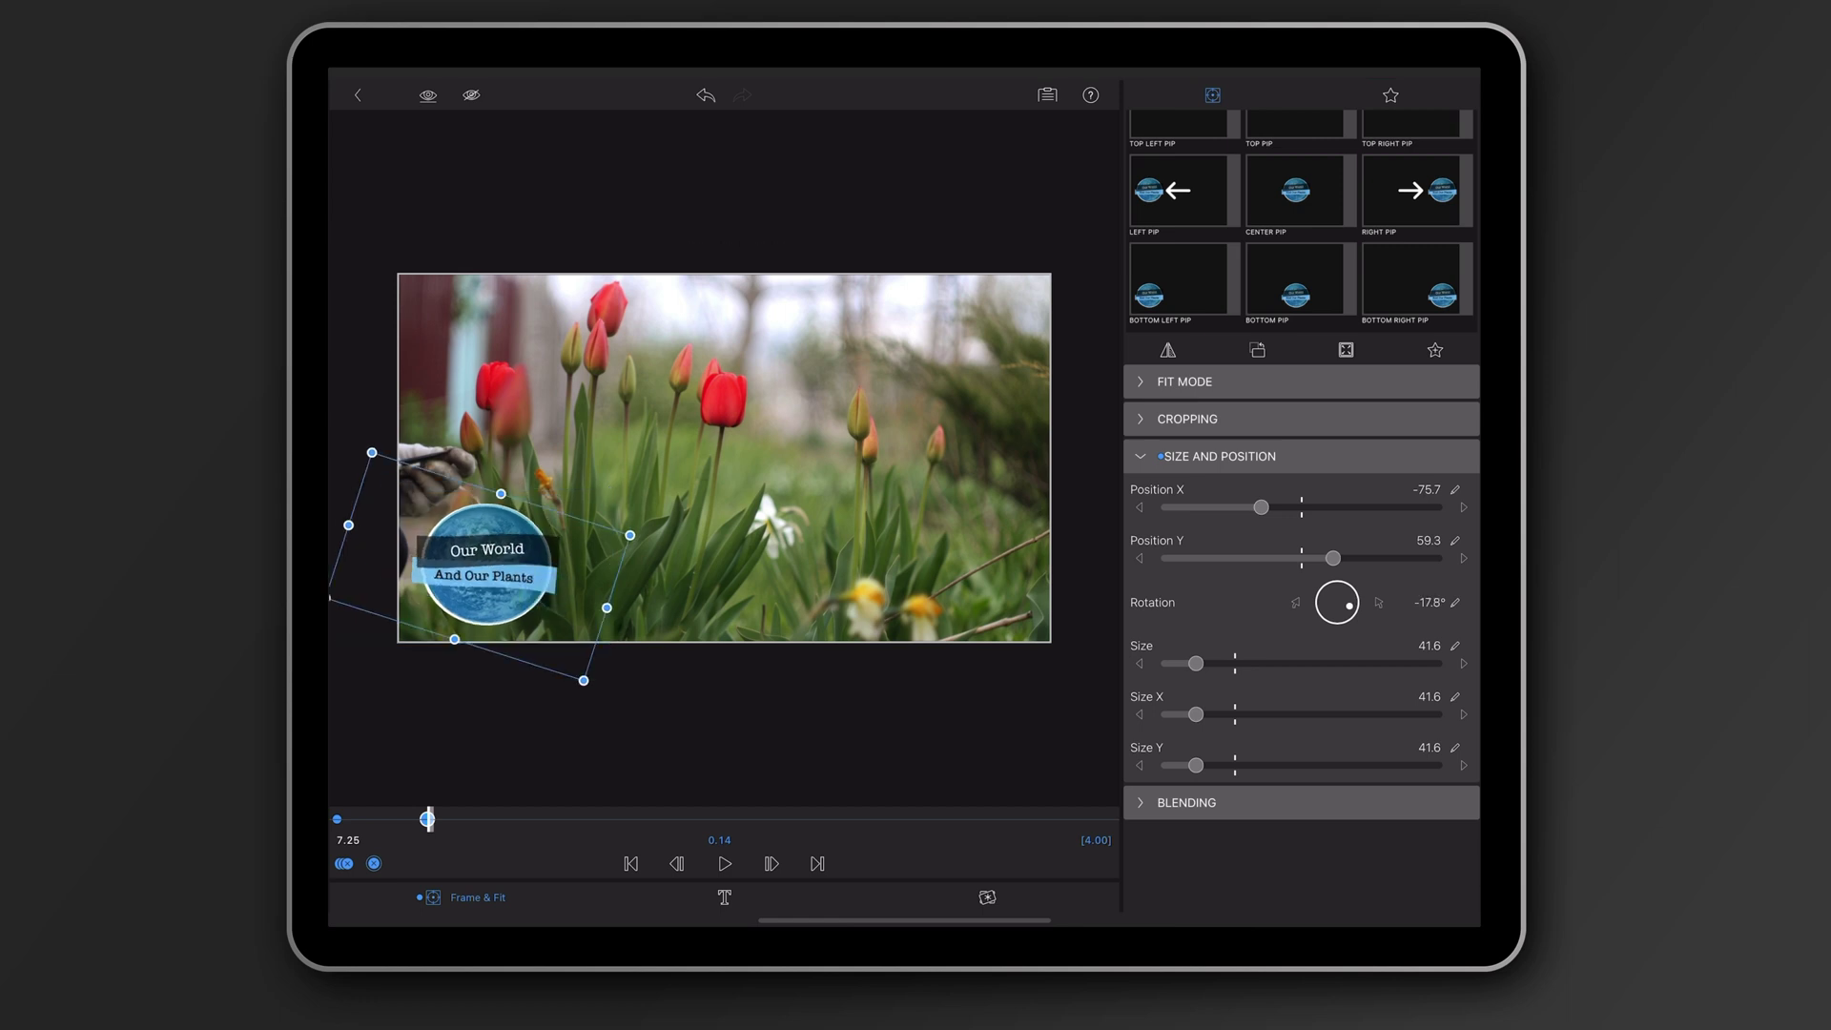
pyautogui.moveTo(427, 818); pyautogui.dragTo(337, 818)
pyautogui.click(725, 863)
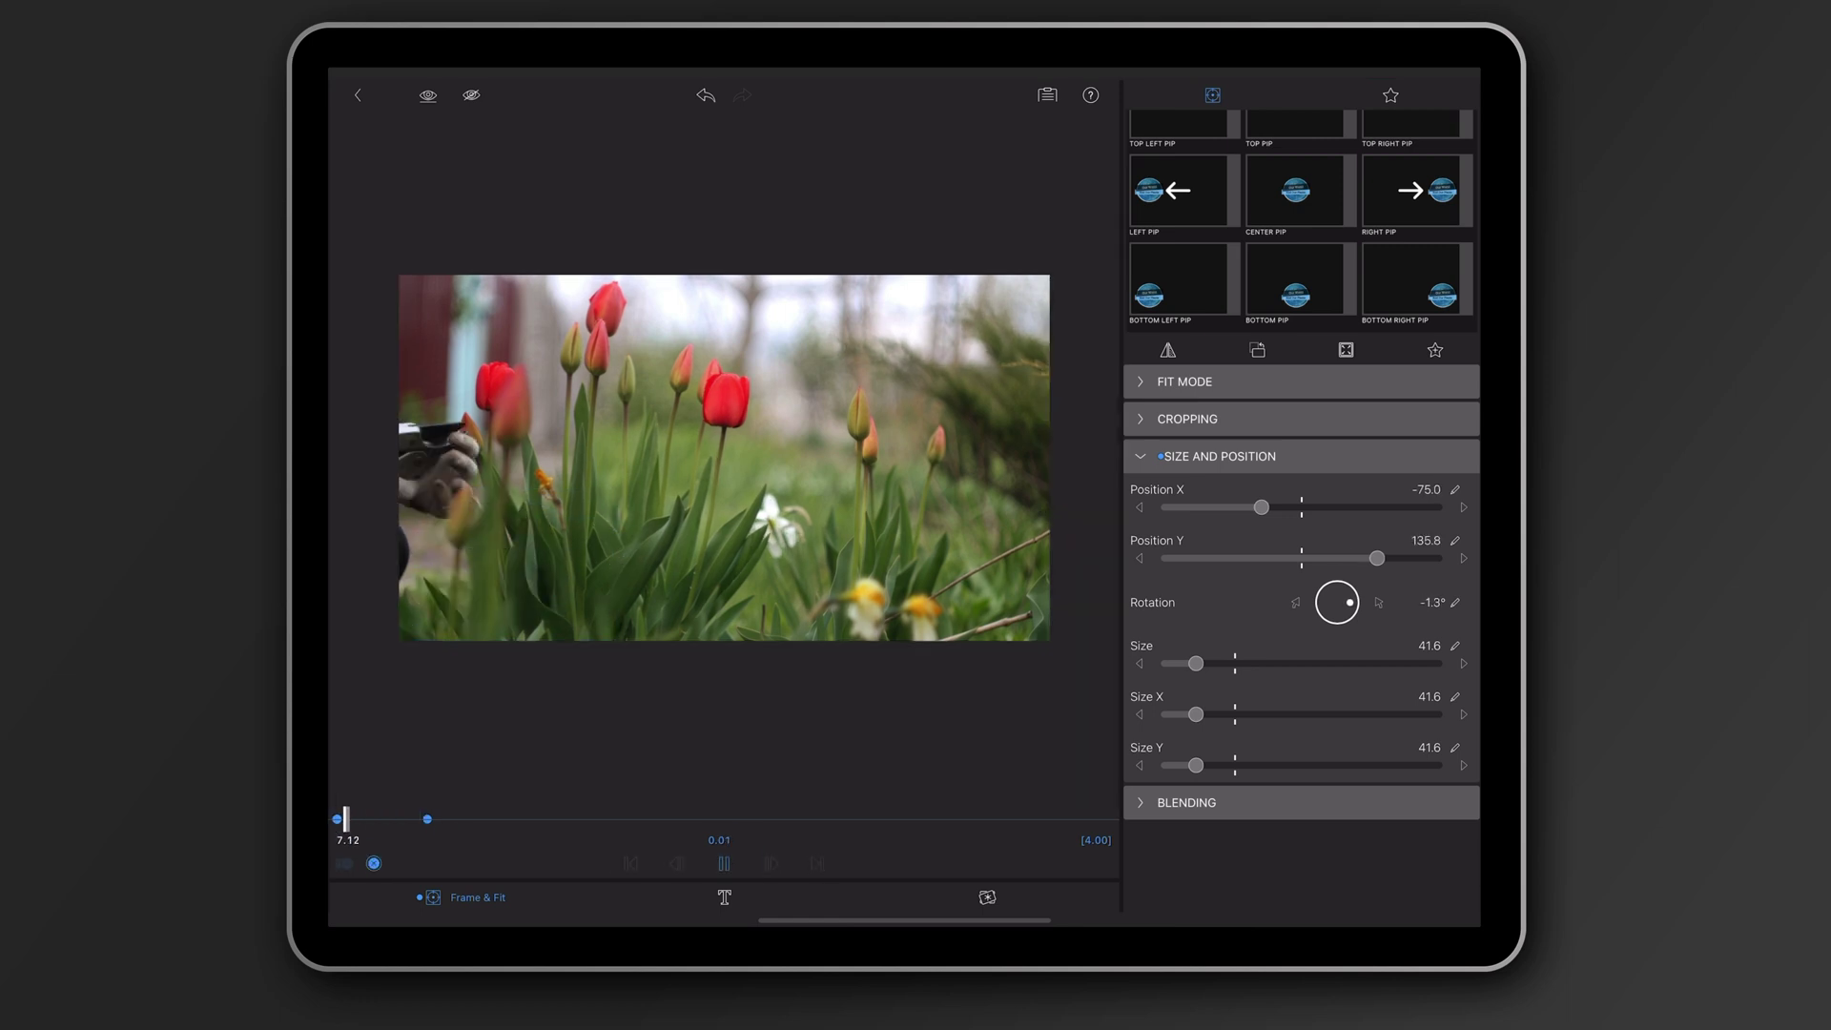
pyautogui.click(725, 863)
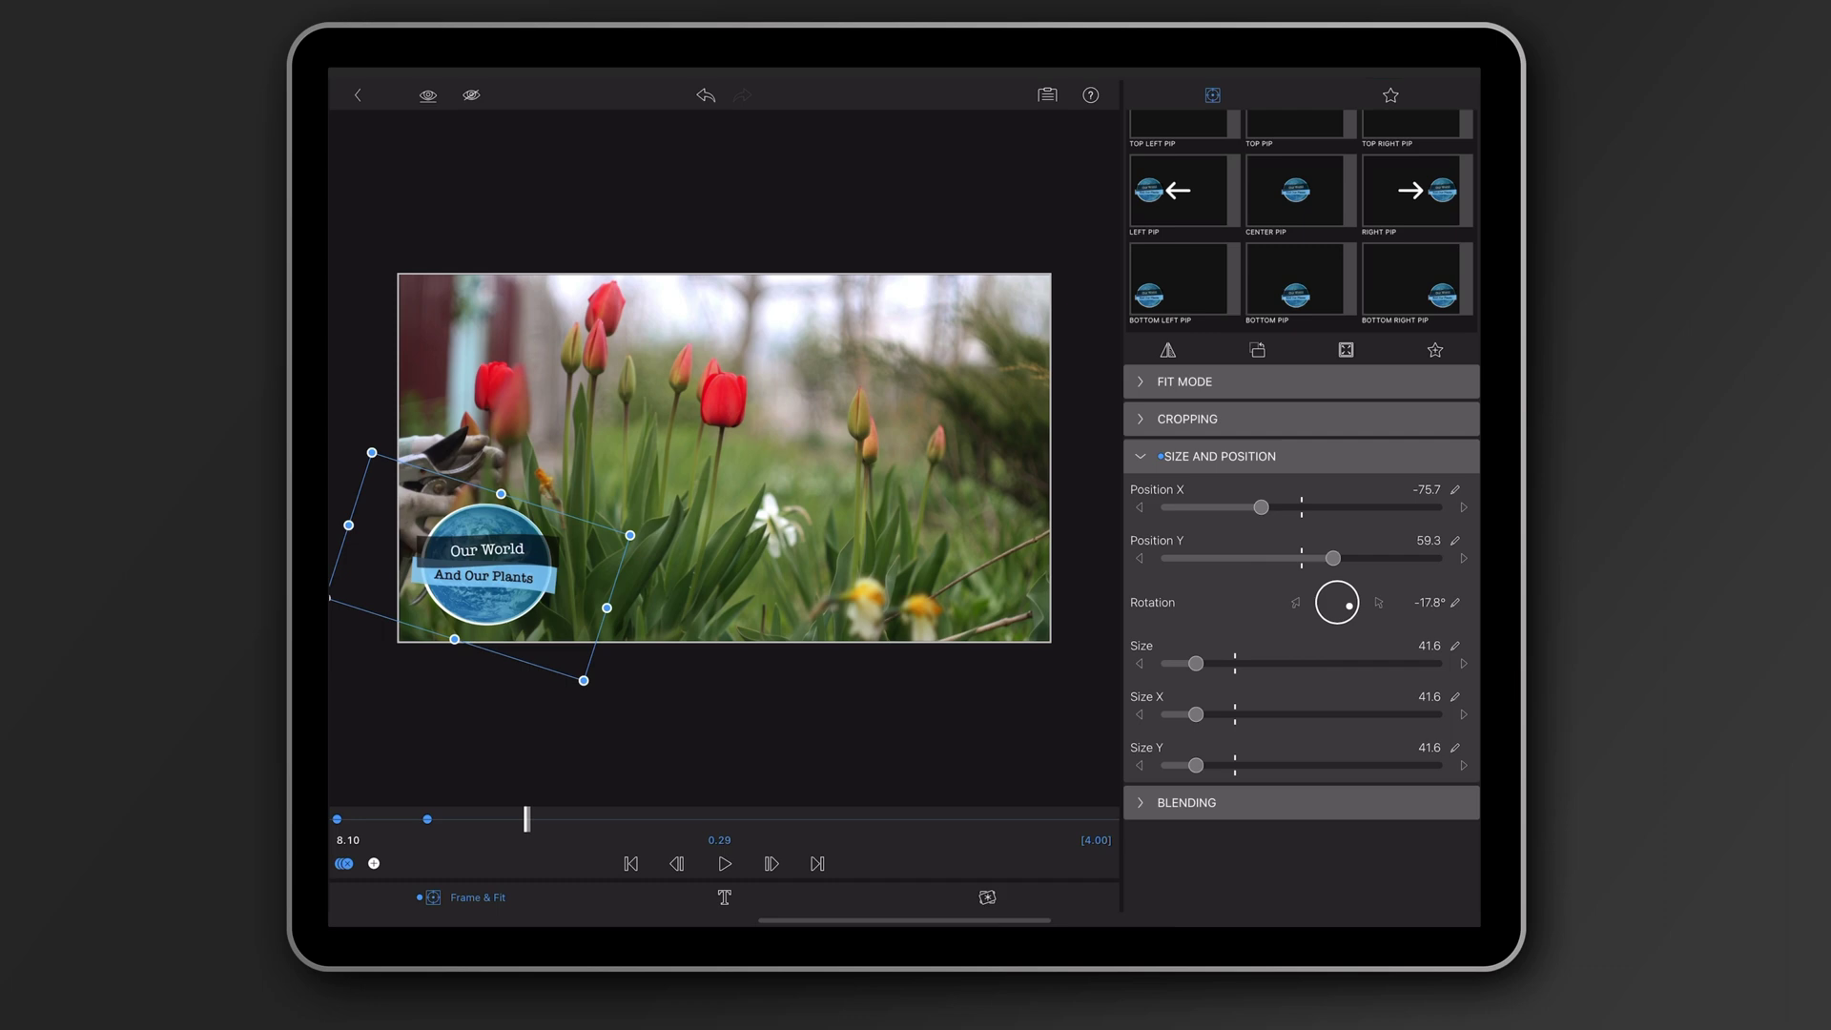
pyautogui.click(358, 94)
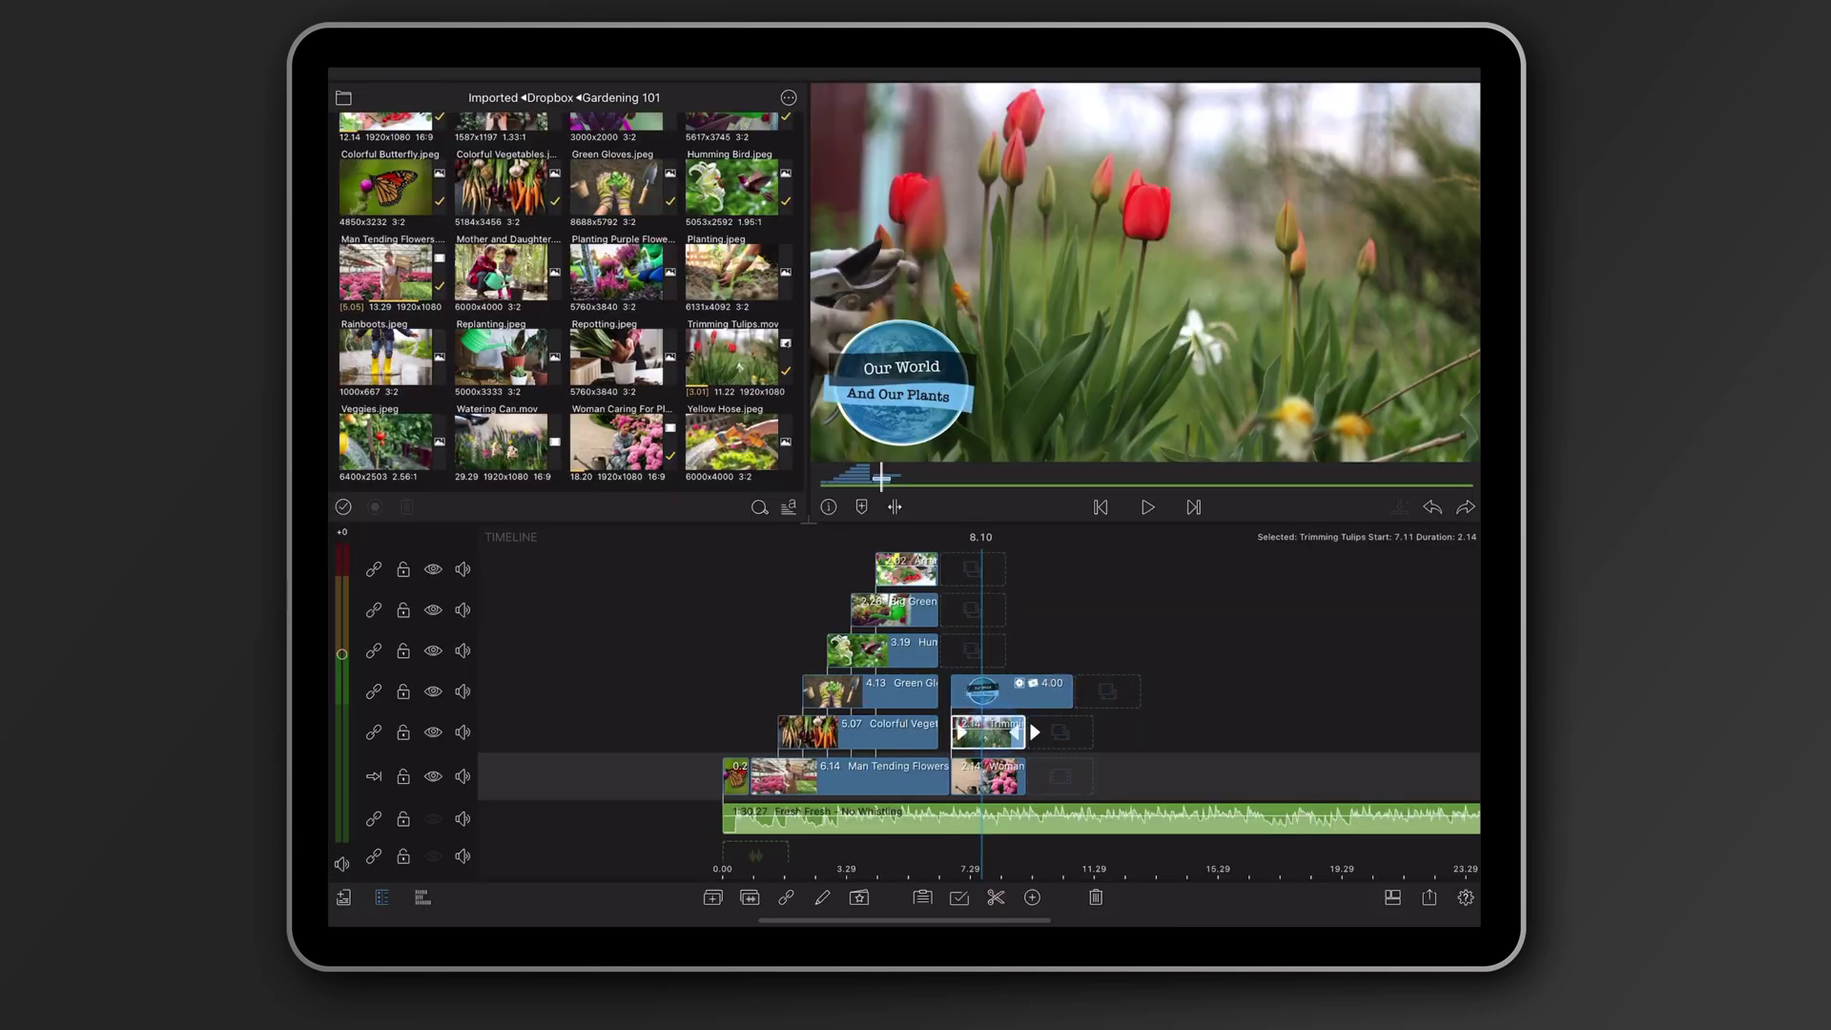
pyautogui.doubleClick(997, 725)
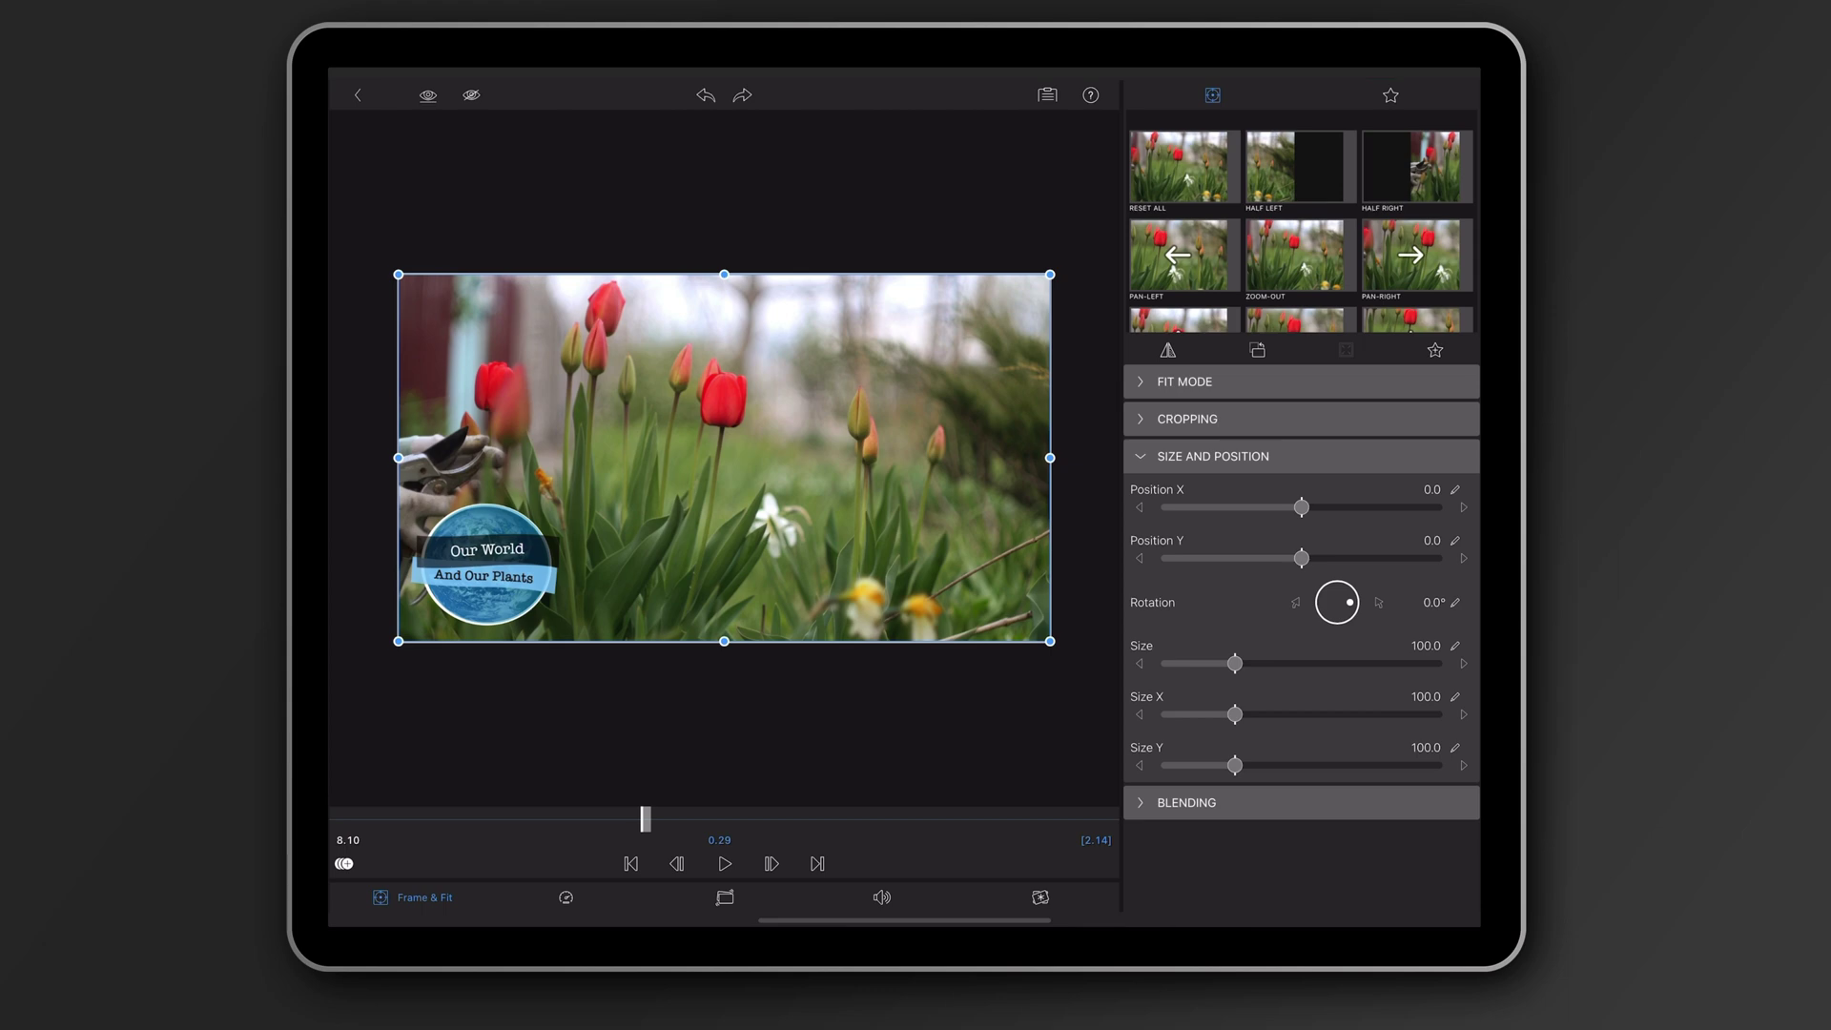
# - Crop the tulip clip's right side to 50.3 with a softened edge and enlarge it slightly
pyautogui.click(1187, 418)
pyautogui.moveTo(1168, 572); pyautogui.dragTo(1301, 572)
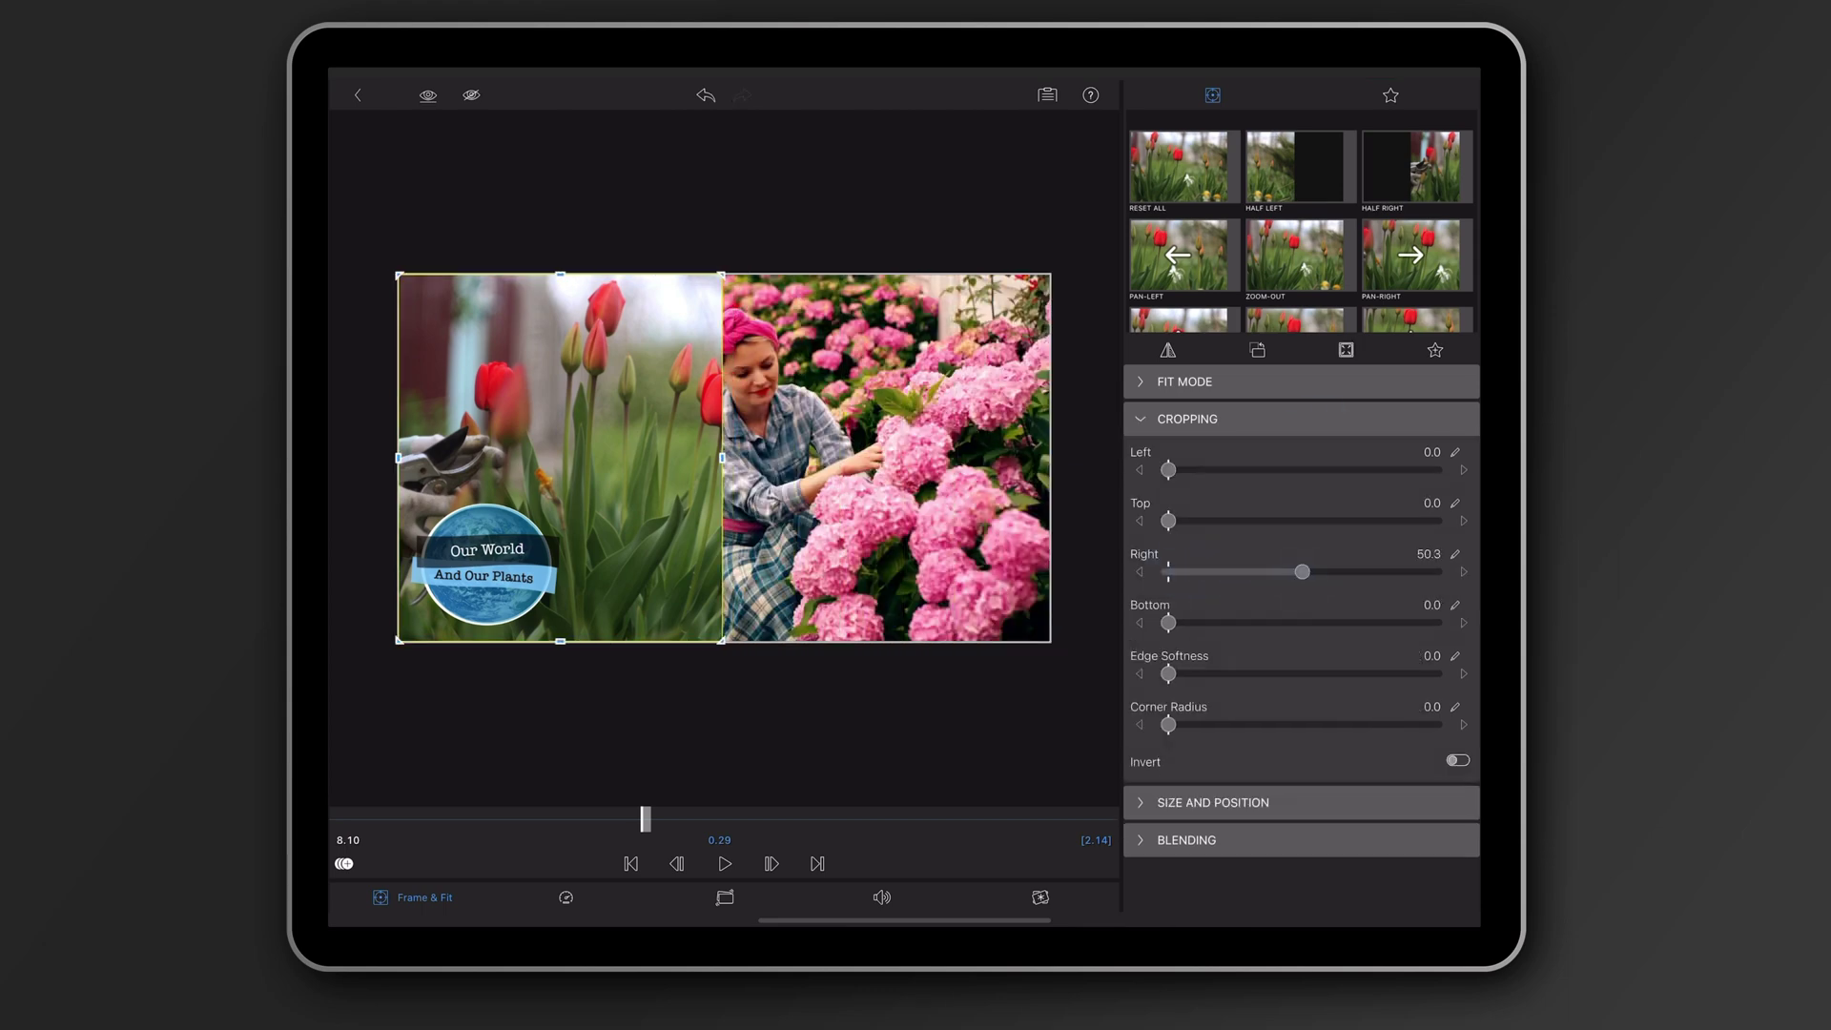
pyautogui.moveTo(1168, 673); pyautogui.dragTo(1197, 673)
pyautogui.click(1213, 802)
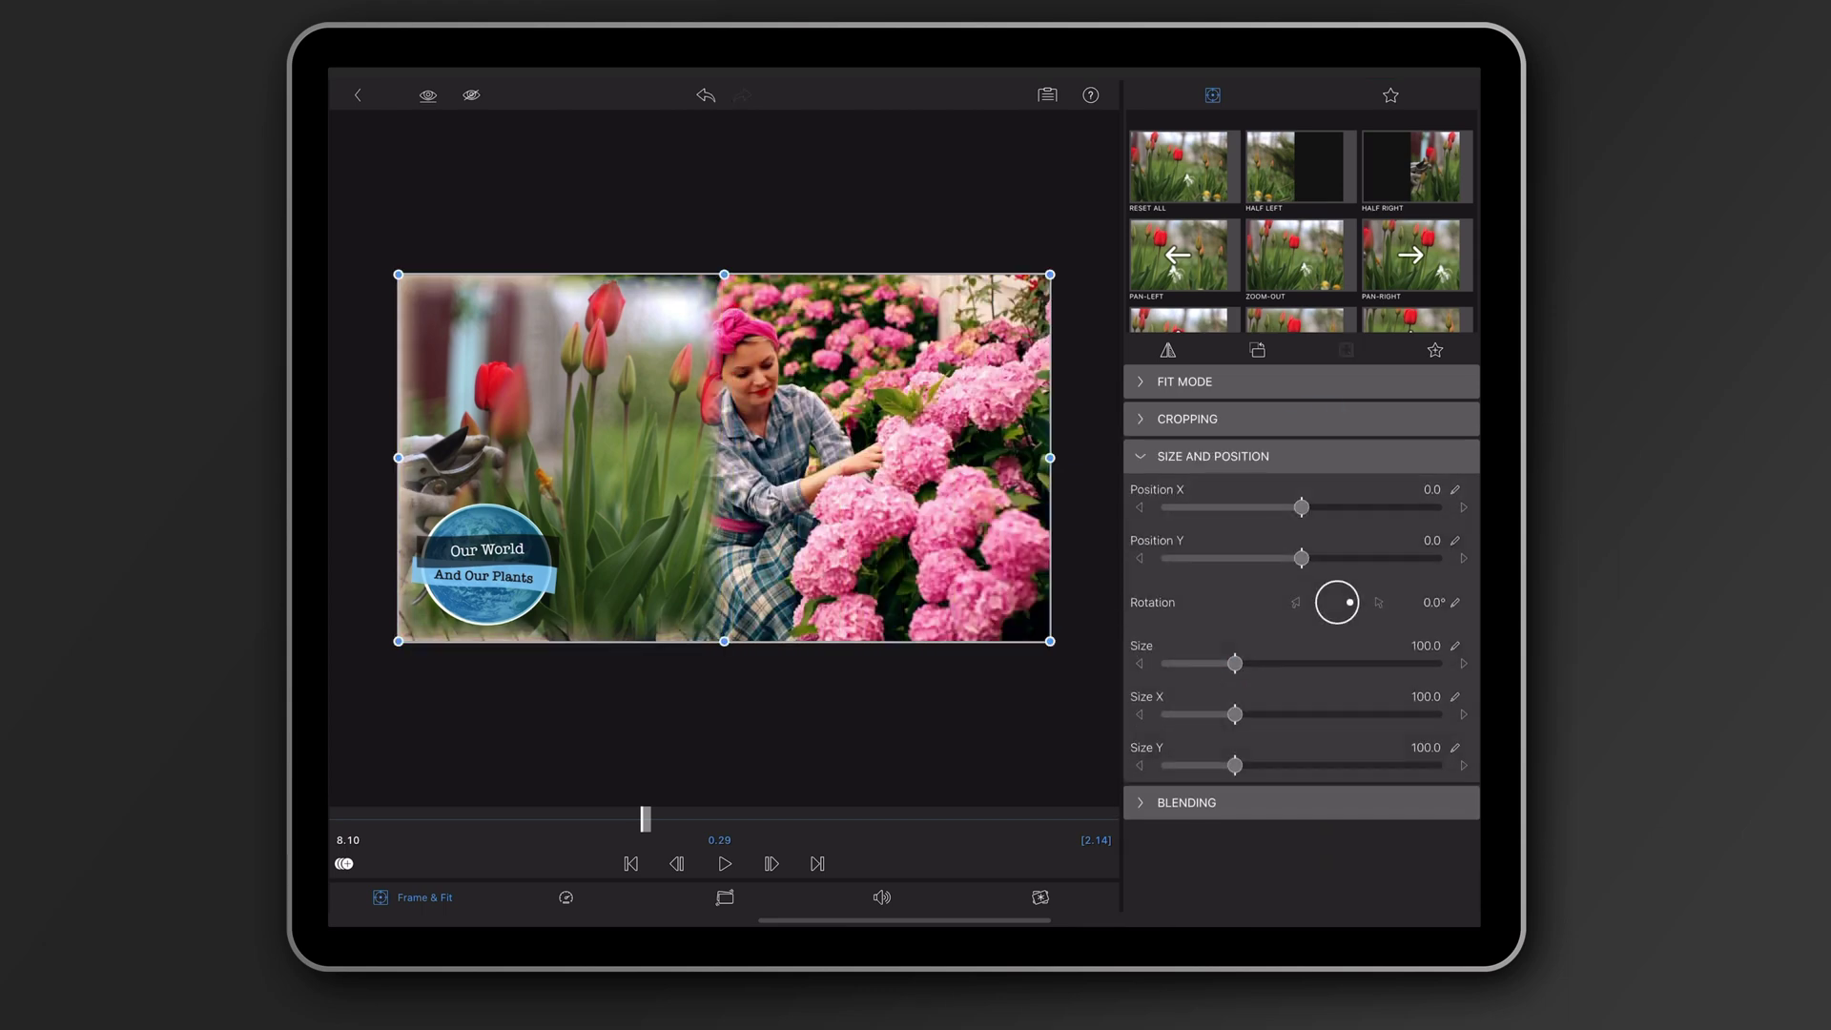
pyautogui.moveTo(655, 562); pyautogui.dragTo(747, 496)
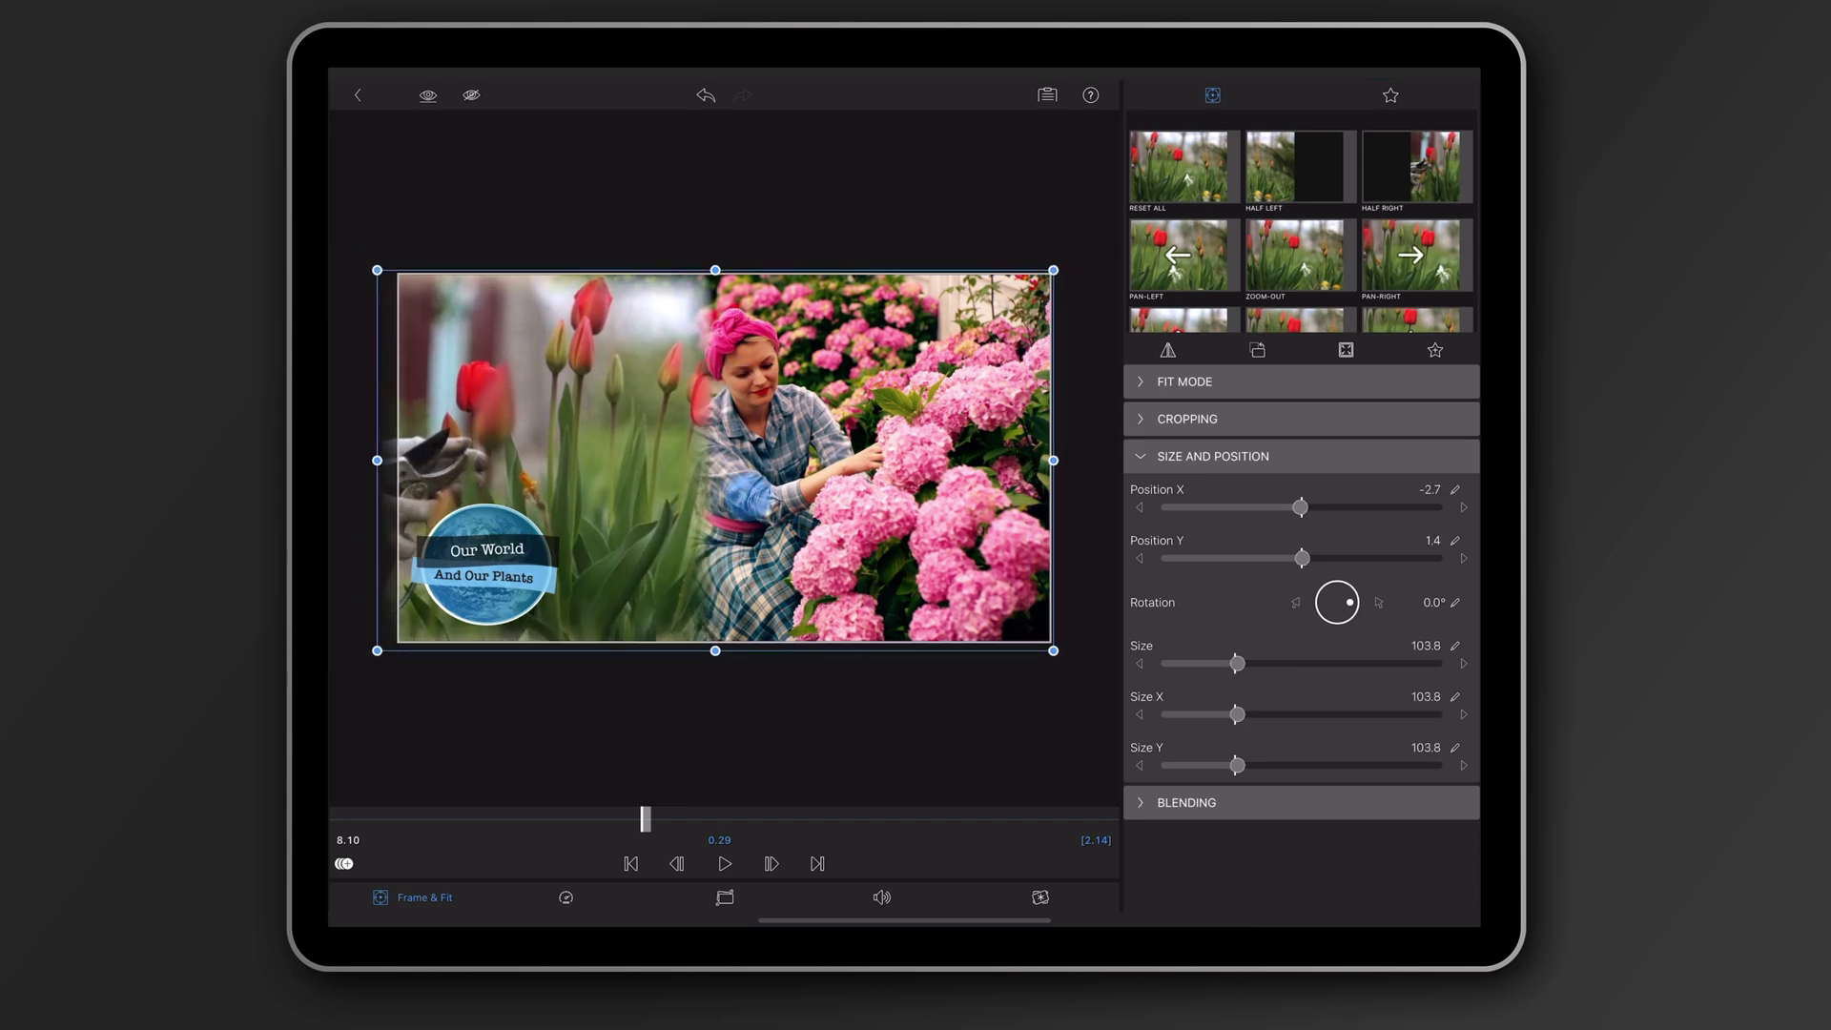
# - Grade the tulip clip with a fine-tuned High Contrast preset and slightly boosted red
pyautogui.click(1050, 897)
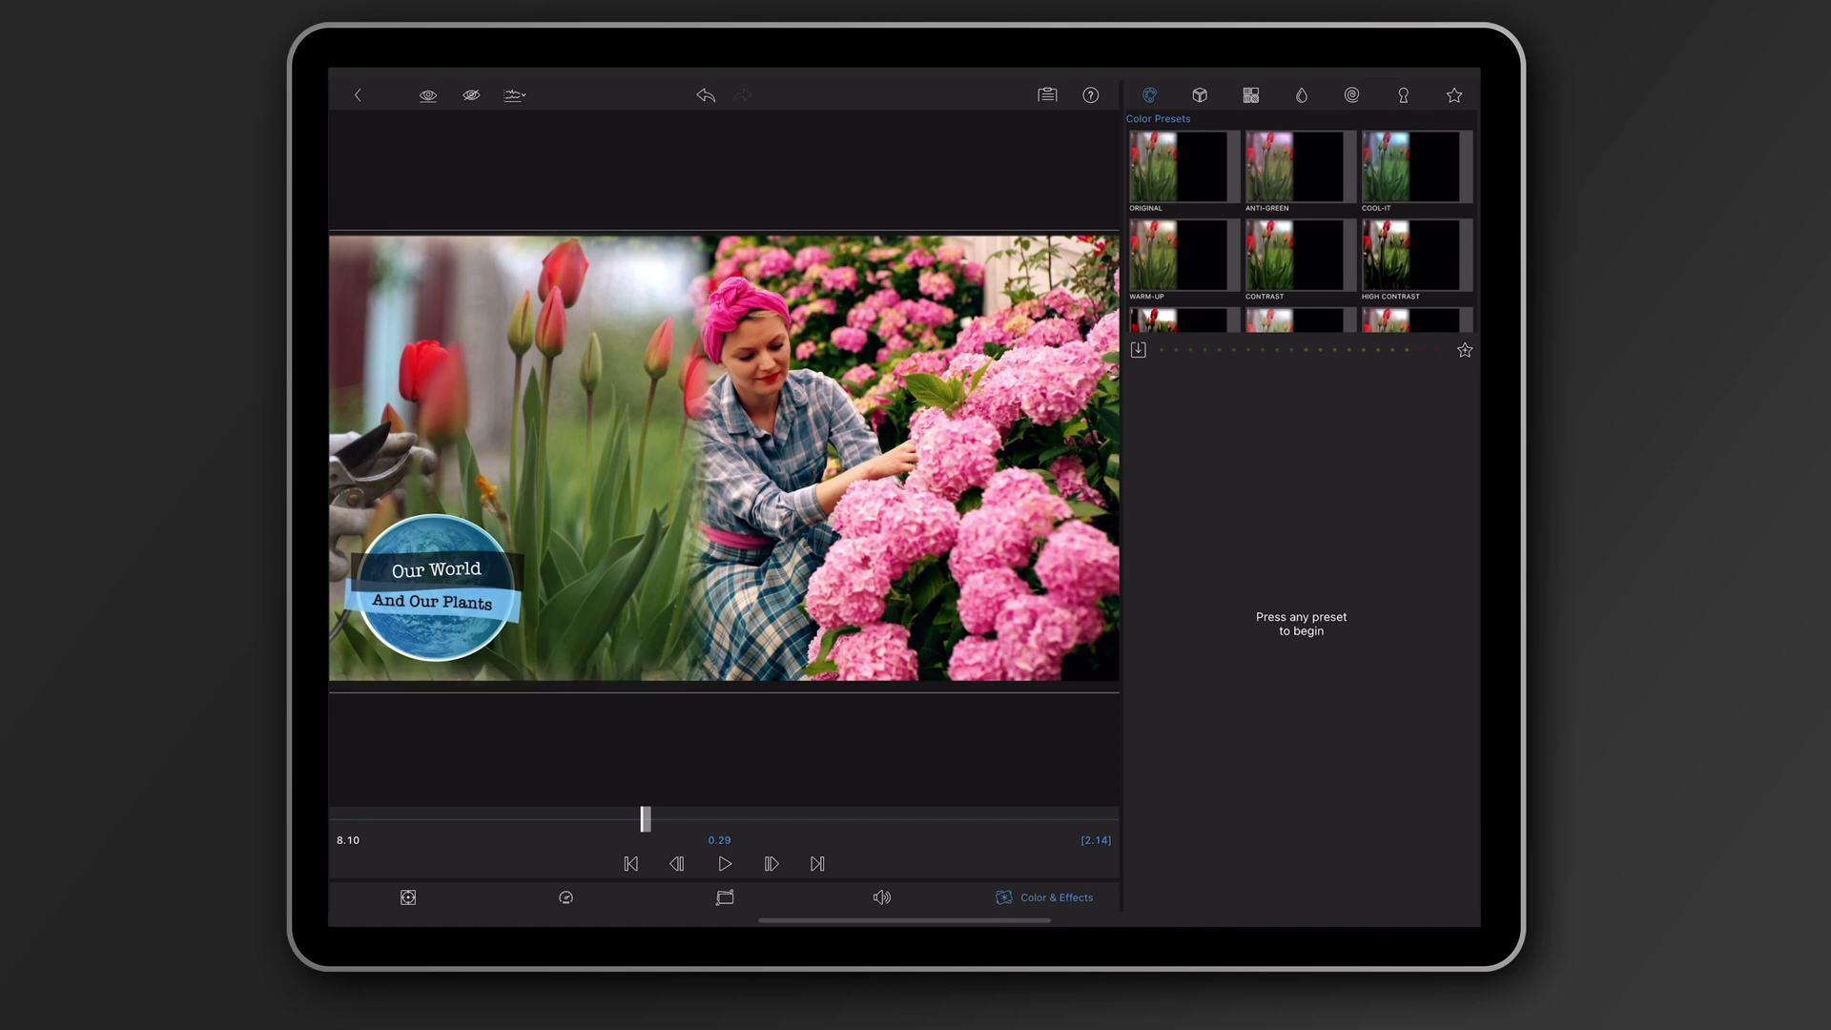
pyautogui.click(1409, 254)
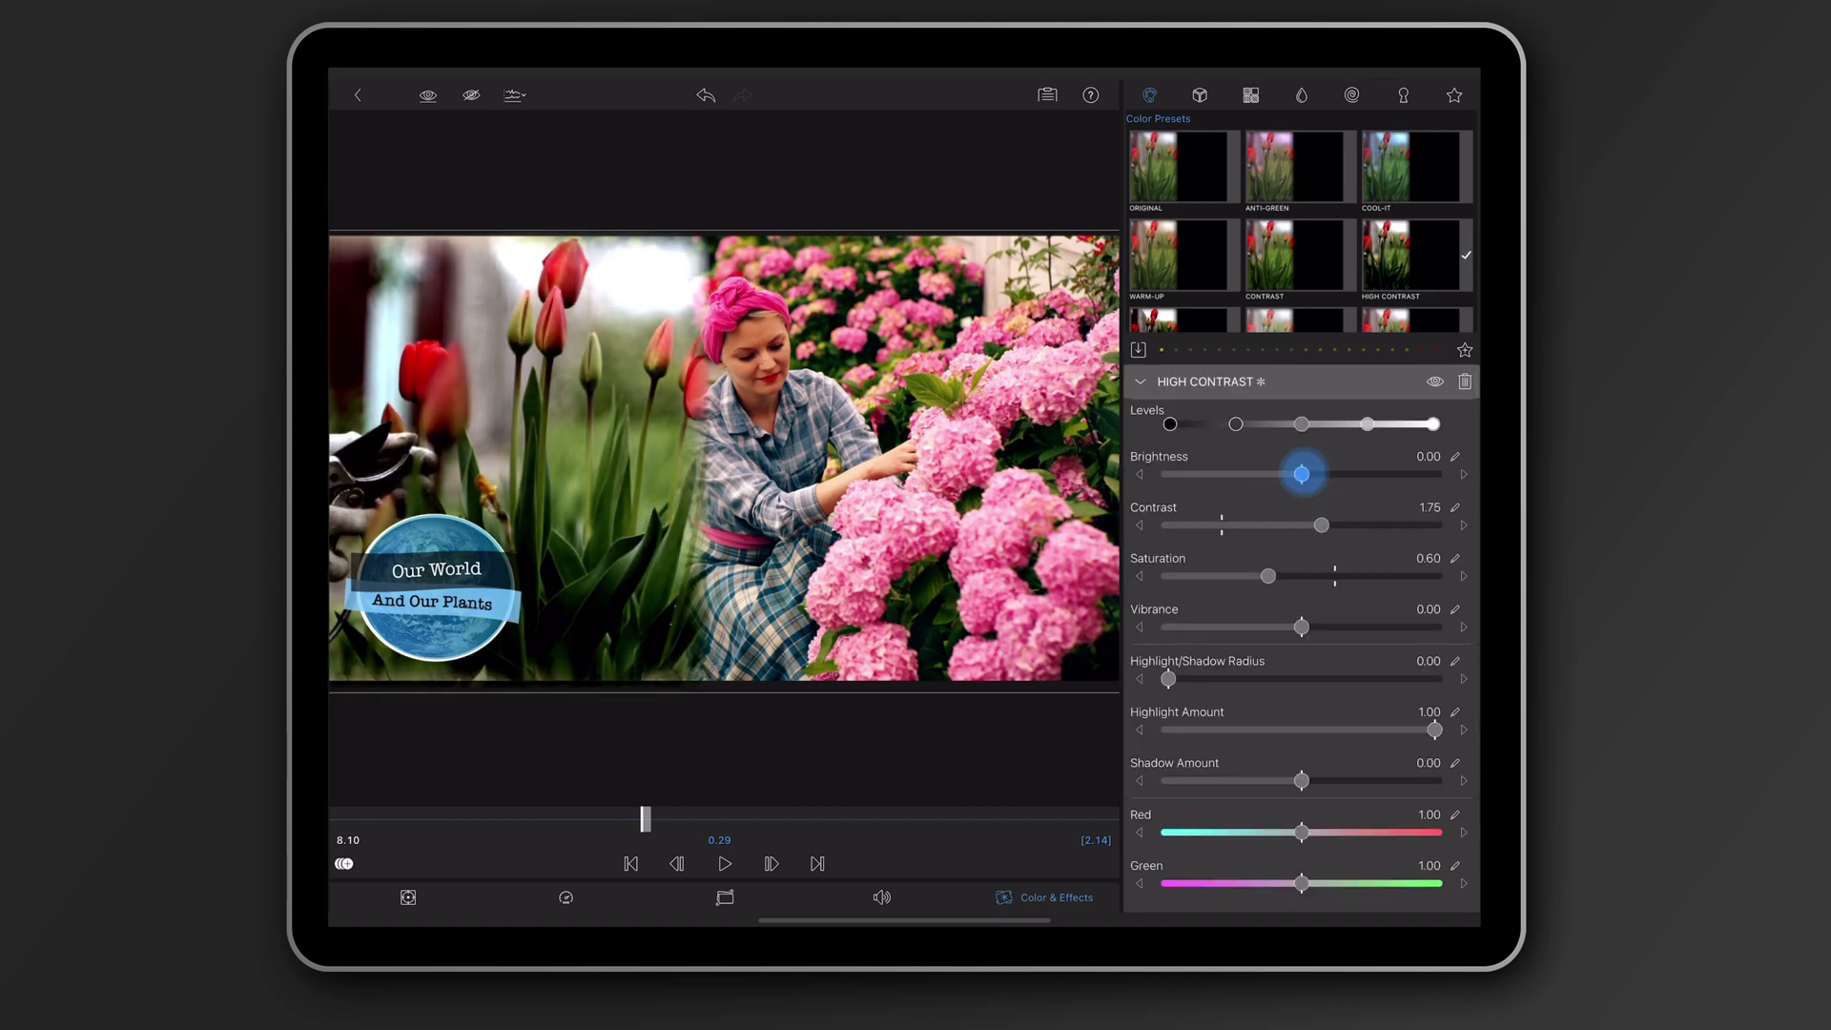
pyautogui.moveTo(1245, 576)
pyautogui.mouseDown()
pyautogui.moveTo(1284, 576)
pyautogui.moveTo(1275, 626)
pyautogui.moveTo(1335, 626)
pyautogui.mouseUp()
pyautogui.moveTo(1302, 831); pyautogui.dragTo(1318, 831)
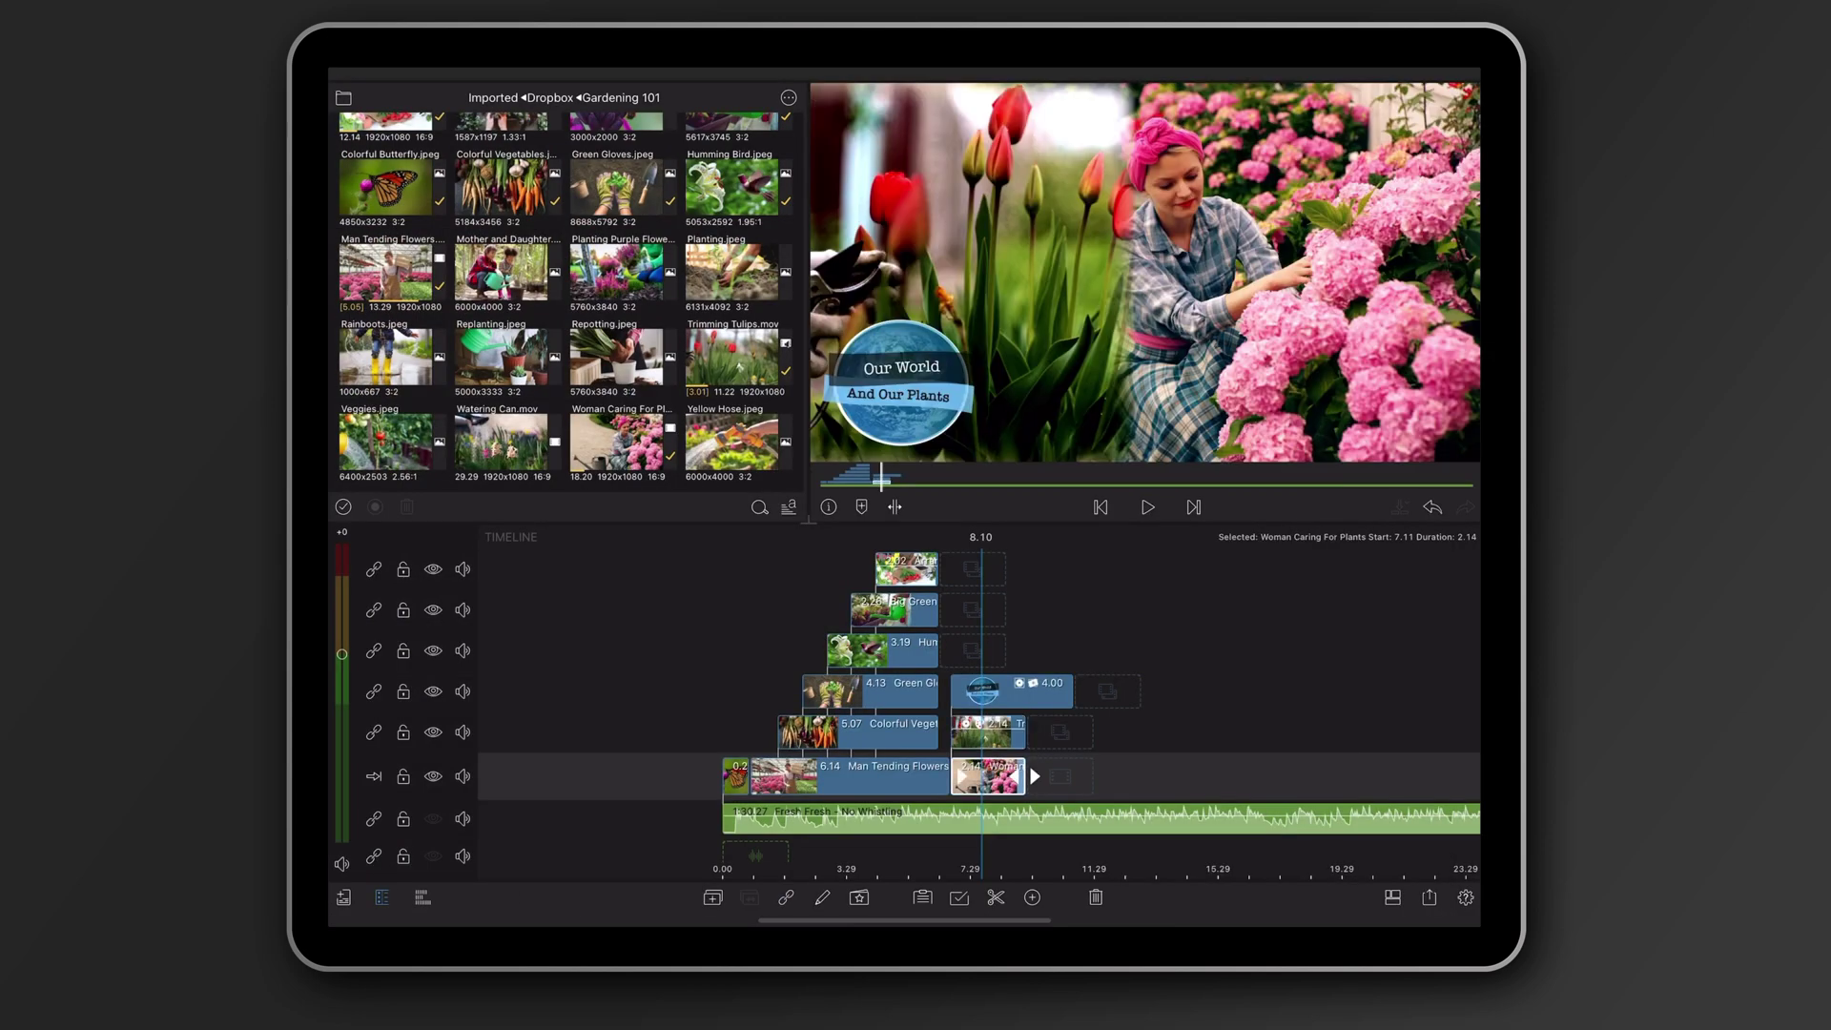
# - Apply the Op Art tile effect to the Woman Caring For Plants clip and reshape its tiles
pyautogui.doubleClick(992, 776)
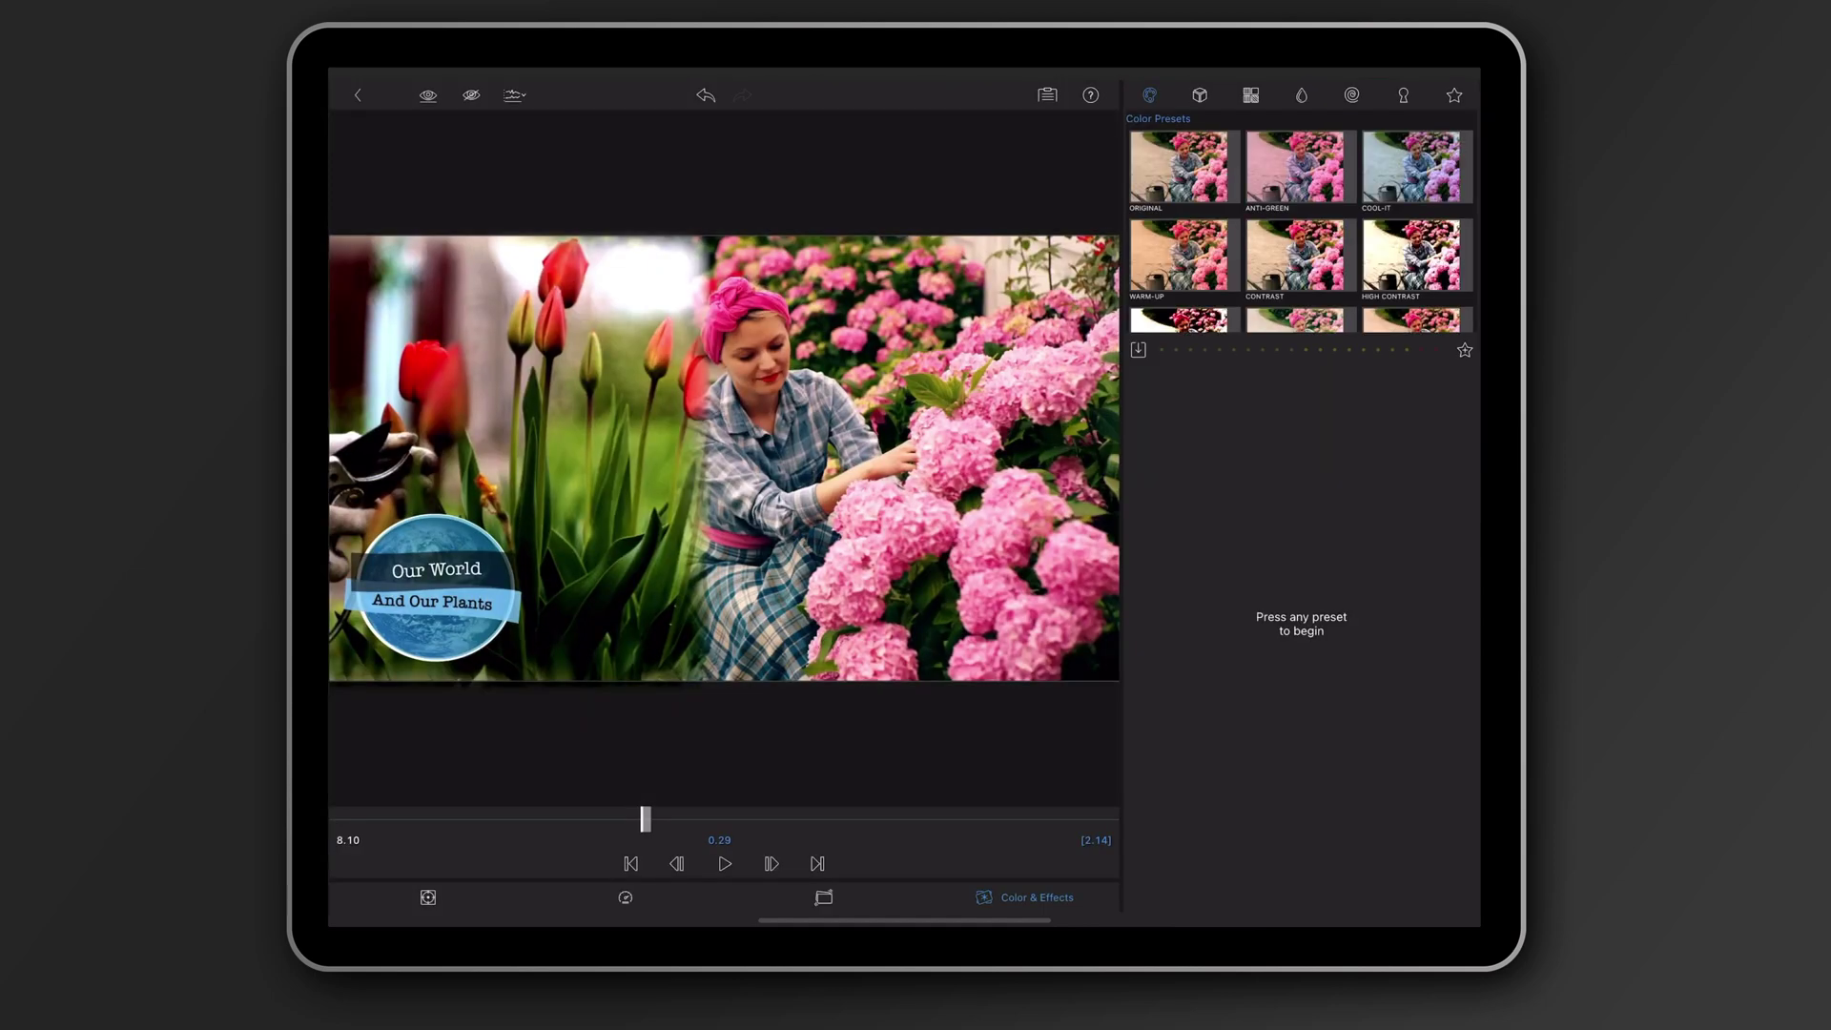
pyautogui.click(1351, 94)
pyautogui.click(1179, 277)
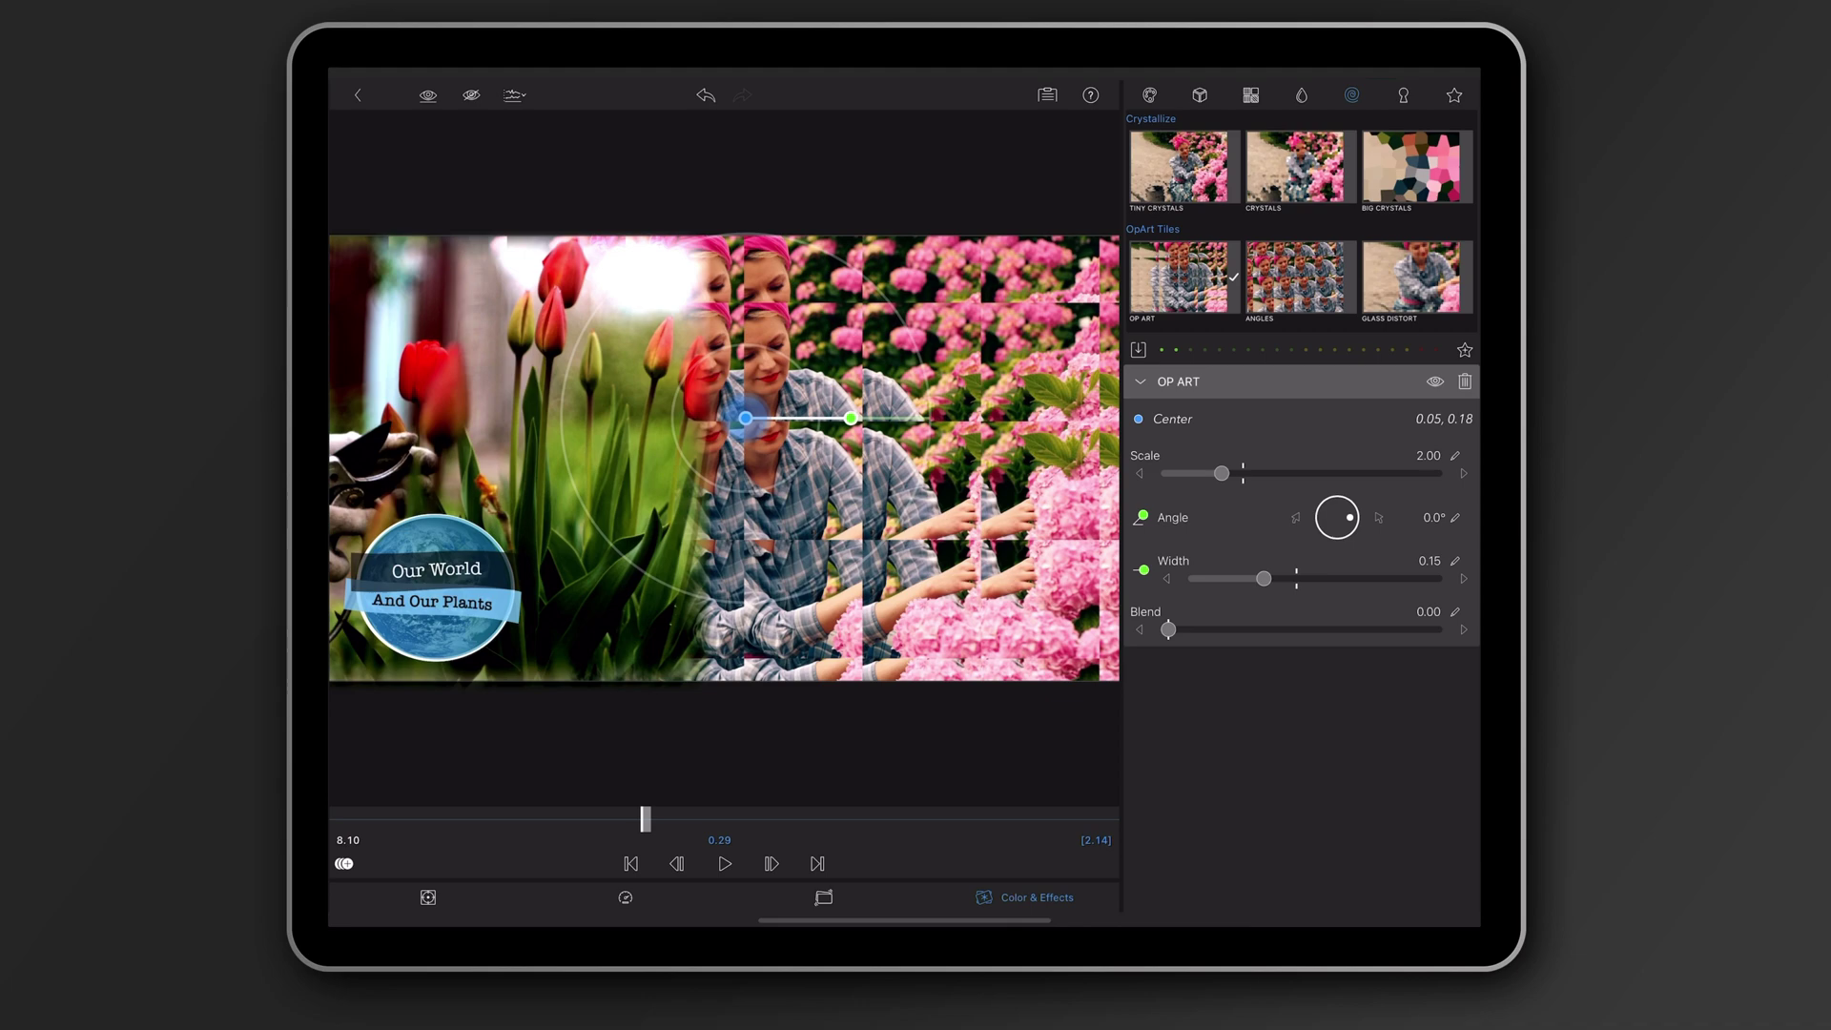
pyautogui.moveTo(746, 418)
pyautogui.mouseDown()
pyautogui.moveTo(707, 396)
pyautogui.moveTo(769, 340)
pyautogui.moveTo(857, 375)
pyautogui.mouseUp()
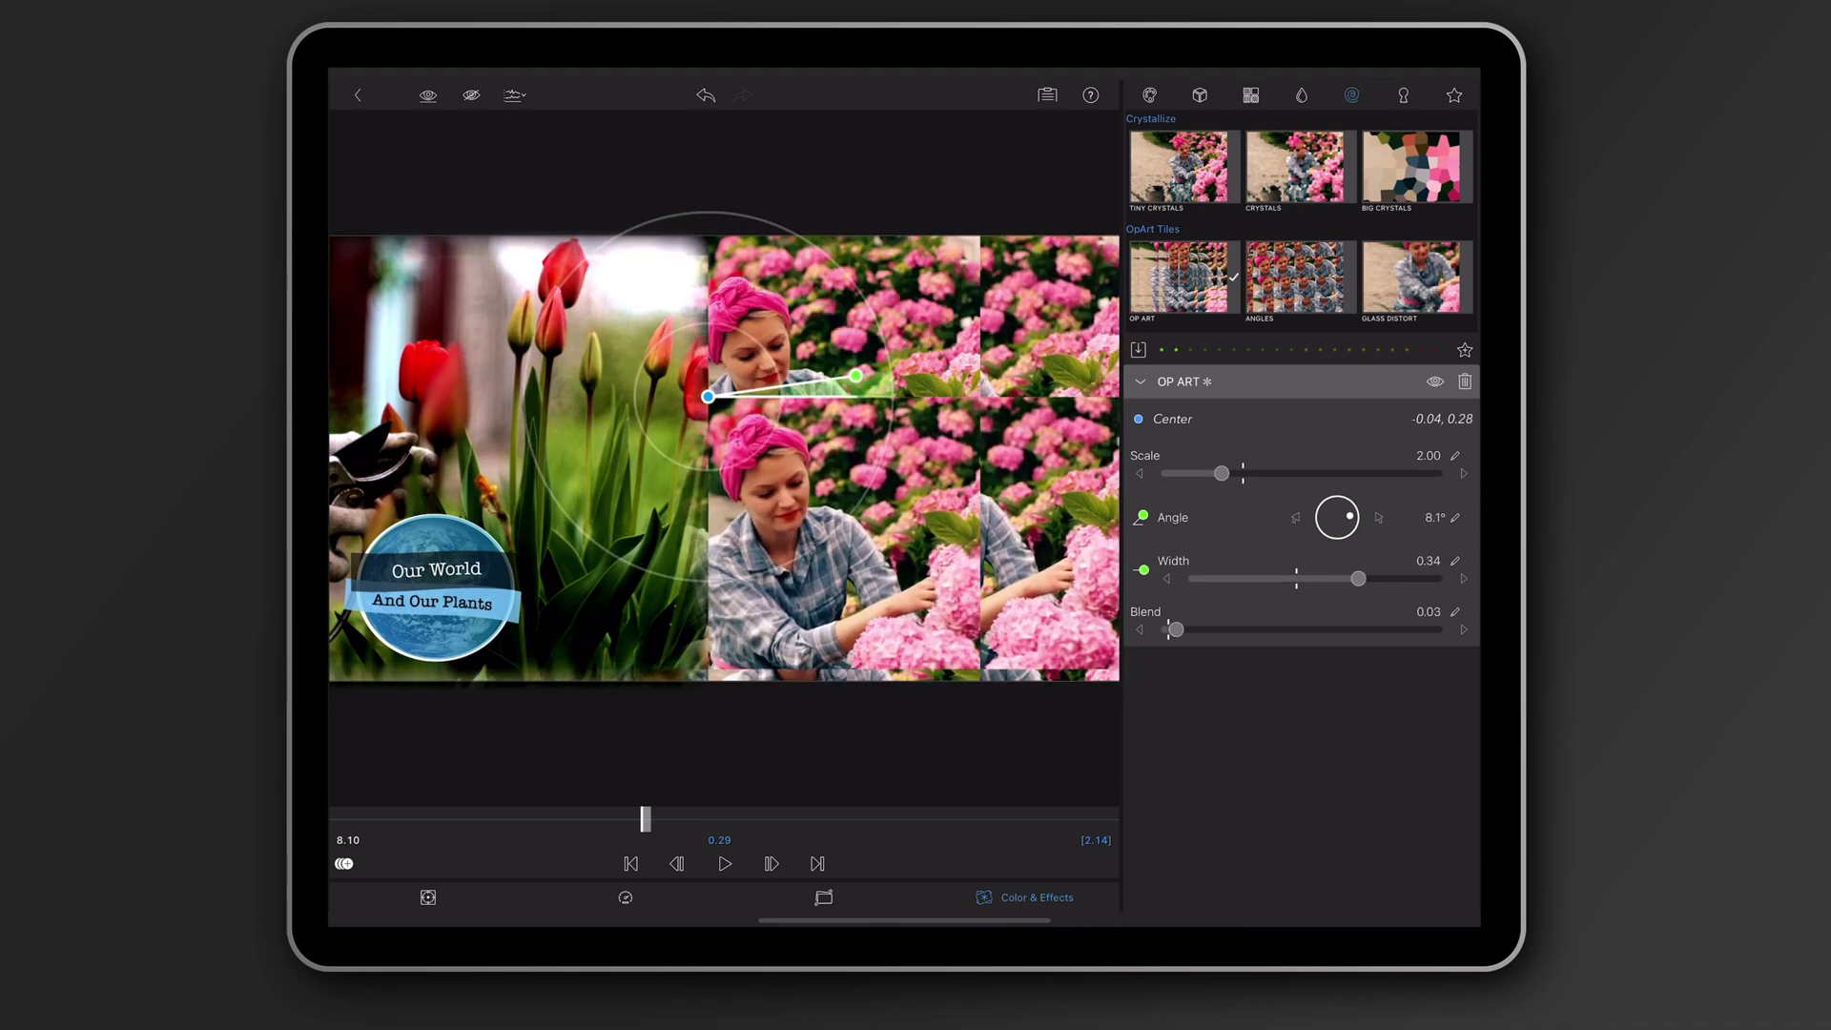
# - Keyframe the Op Art center shifting down to -0.04, -0.32 later in the clip
pyautogui.moveTo(646, 818); pyautogui.dragTo(342, 819)
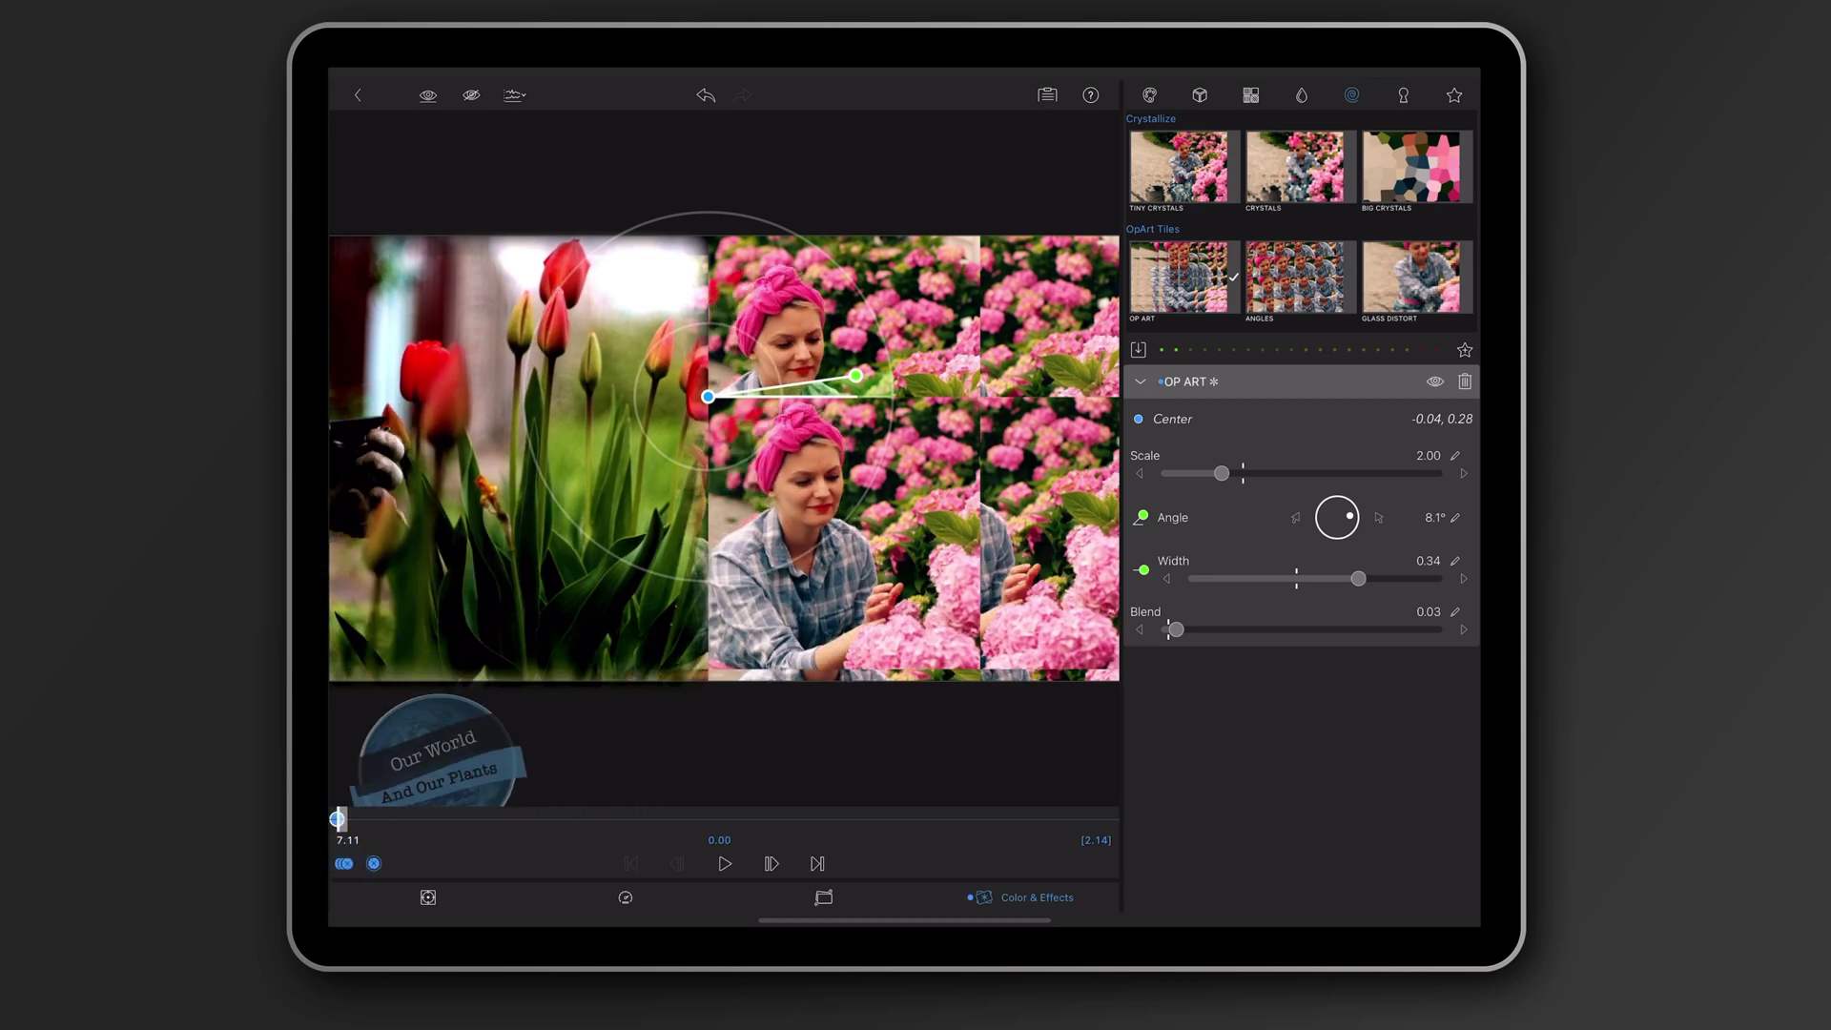
pyautogui.moveTo(338, 818); pyautogui.dragTo(488, 818)
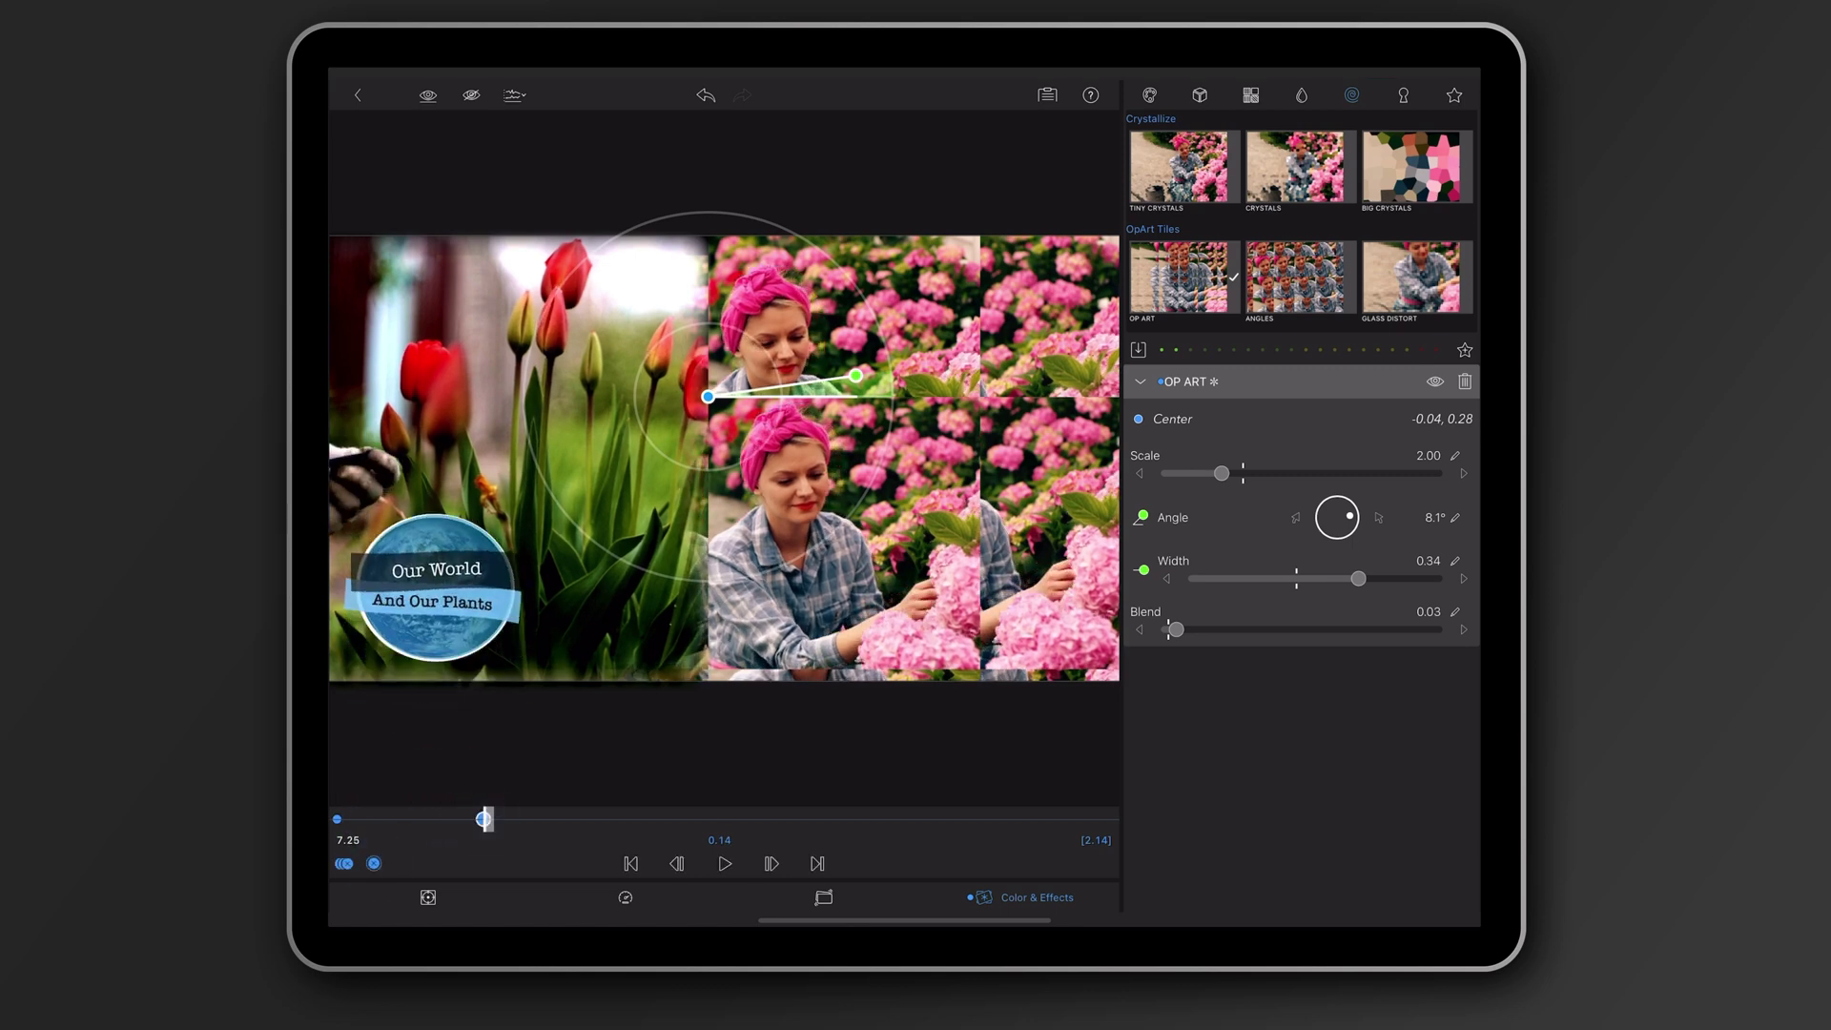
pyautogui.moveTo(708, 396); pyautogui.dragTo(706, 528)
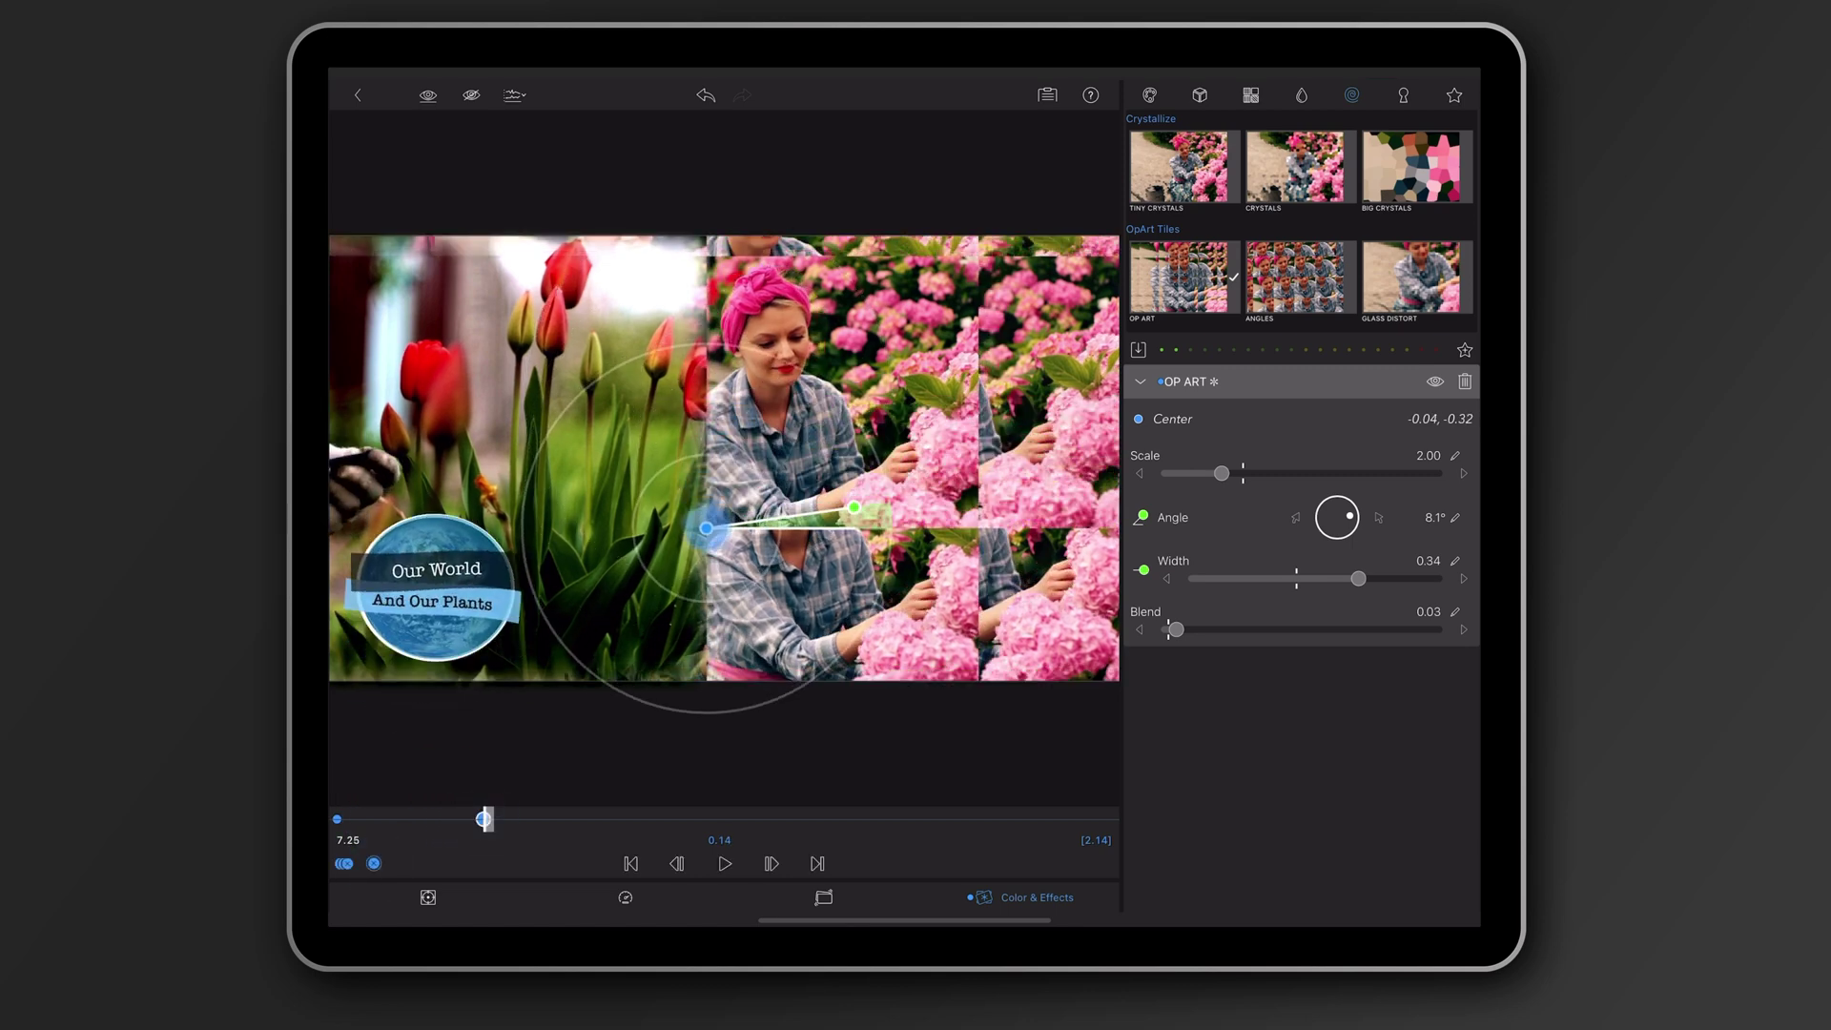
# - Add a Vignette 1 effect to the hydrangea clip and arrange it with Op Art in the stack
pyautogui.click(1250, 95)
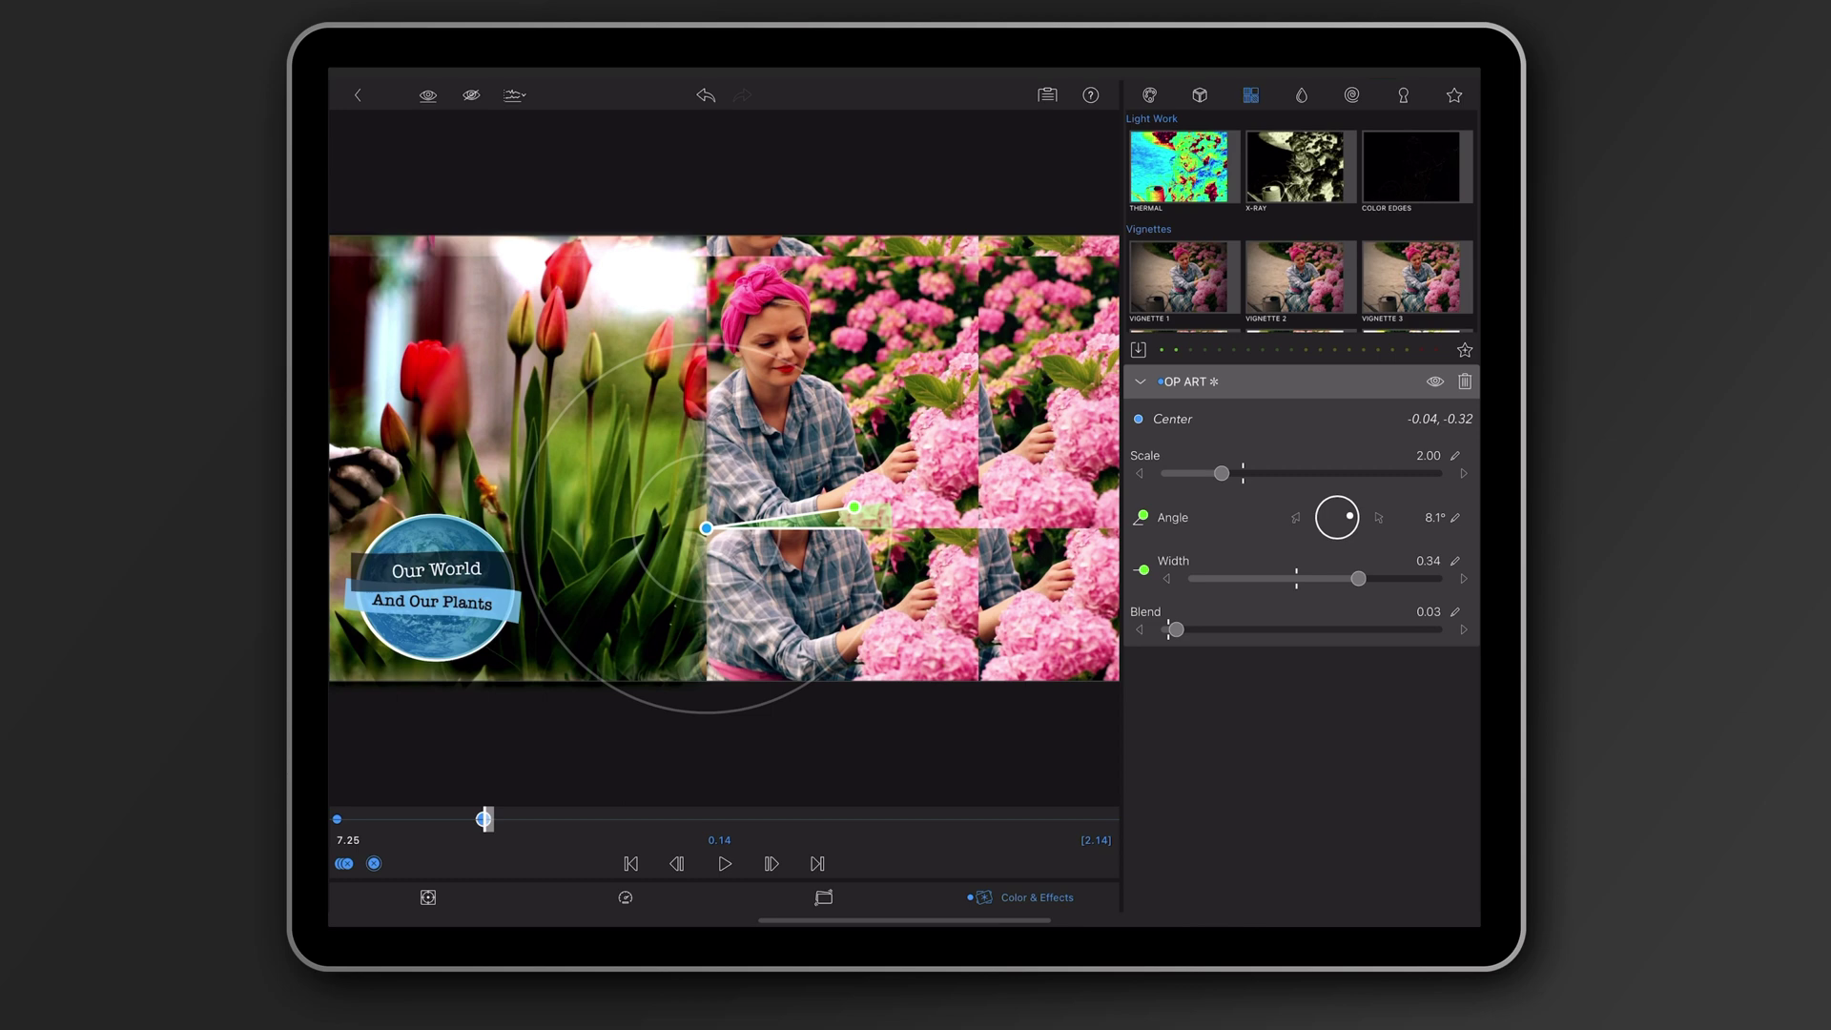
pyautogui.click(1182, 276)
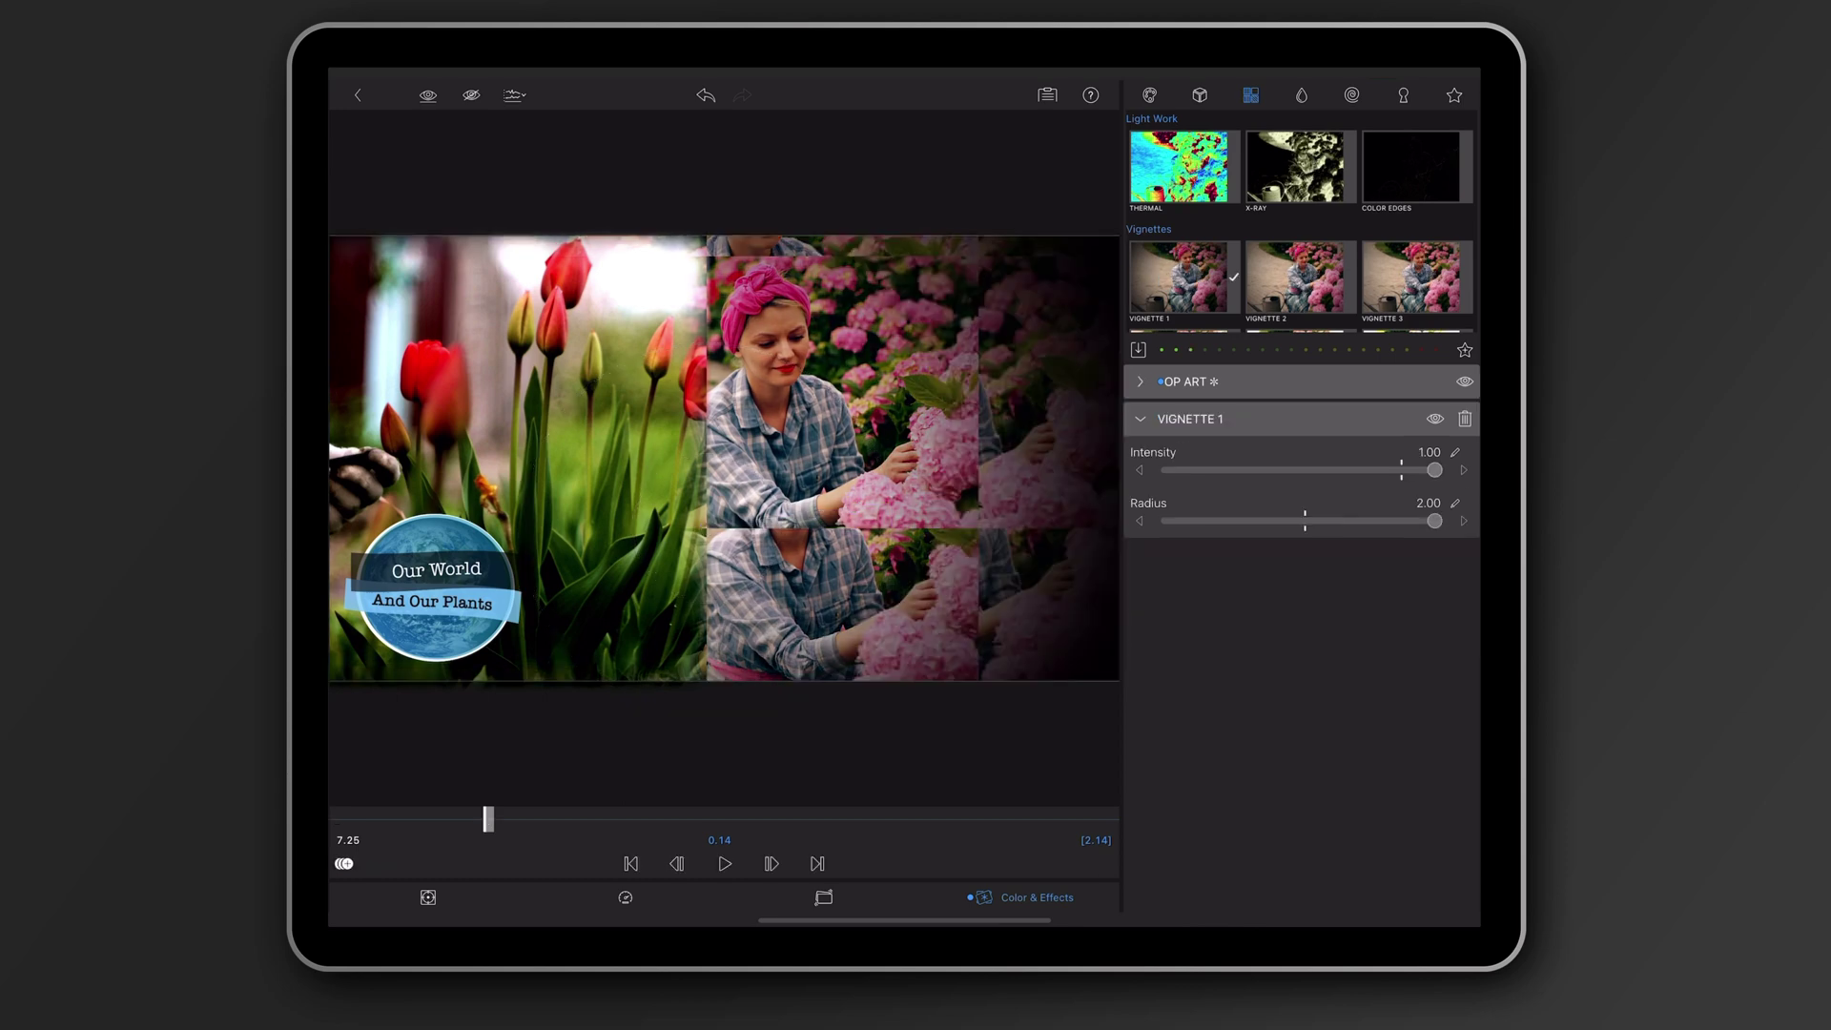
pyautogui.click(1339, 417)
pyautogui.moveTo(1459, 419)
pyautogui.mouseDown()
pyautogui.moveTo(1455, 376)
pyautogui.moveTo(1462, 417)
pyautogui.mouseUp()
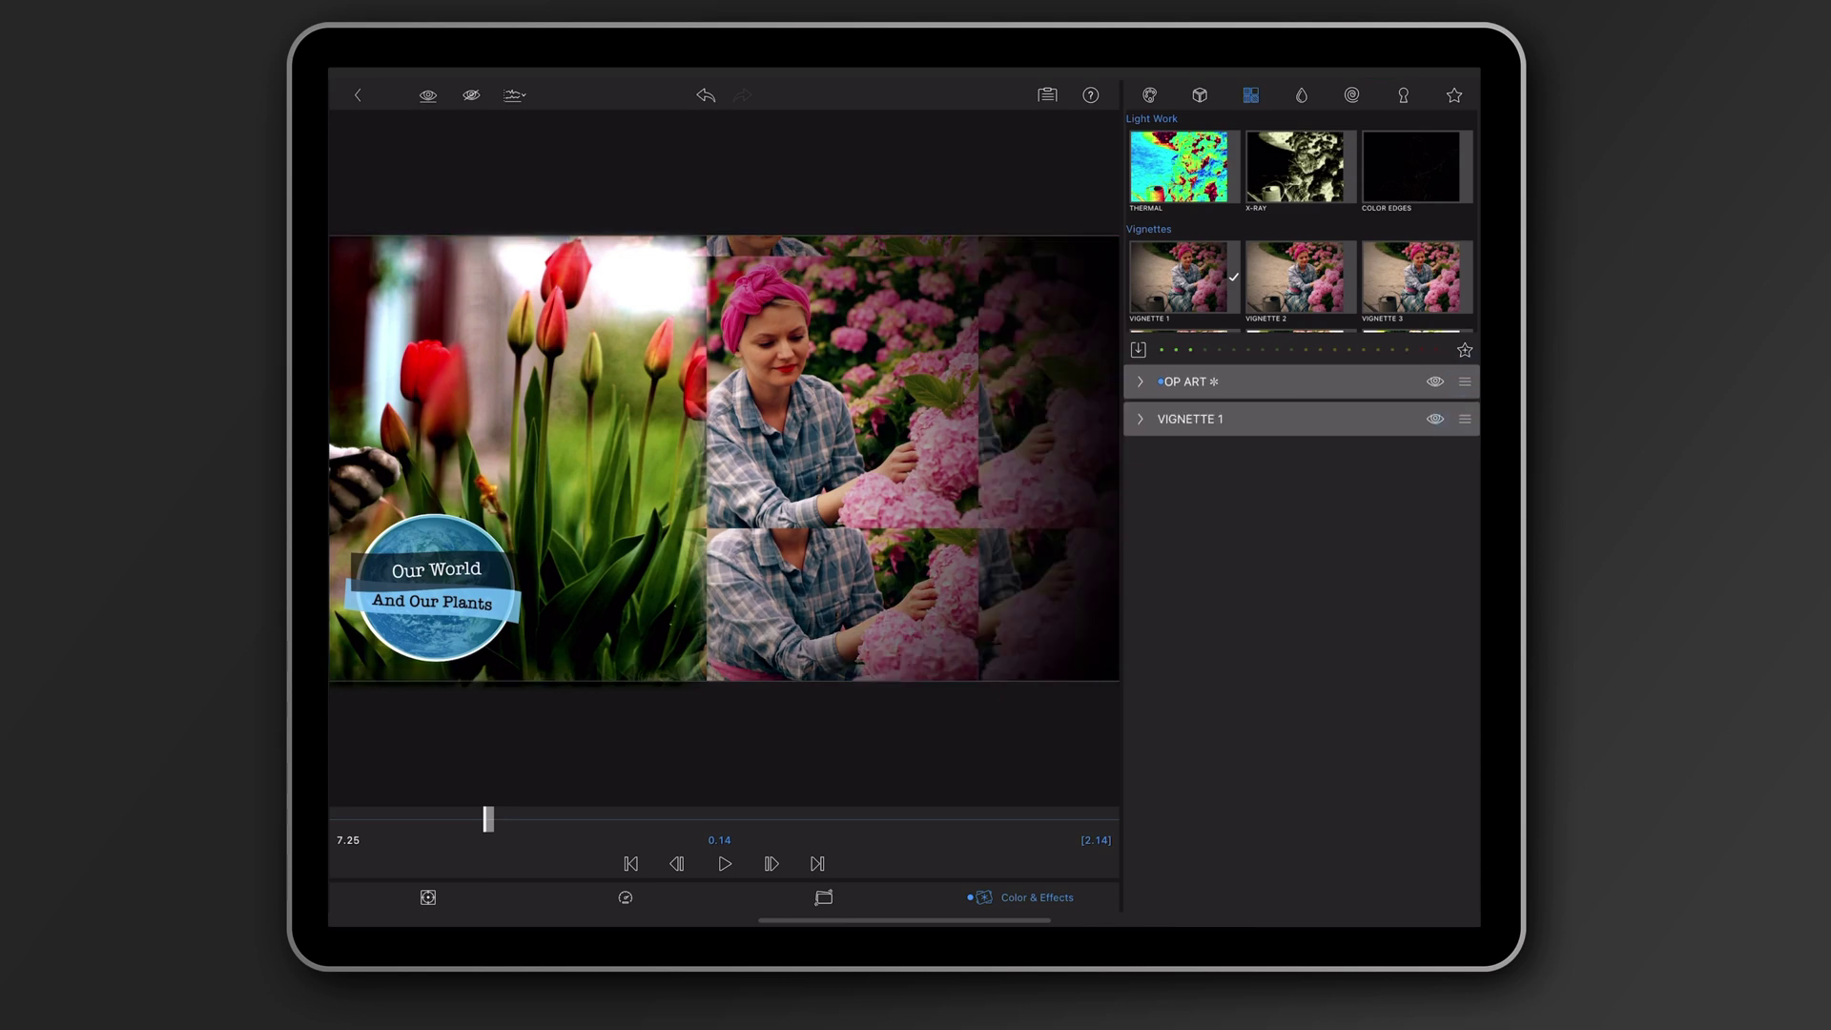
pyautogui.moveTo(1464, 419); pyautogui.dragTo(1459, 380)
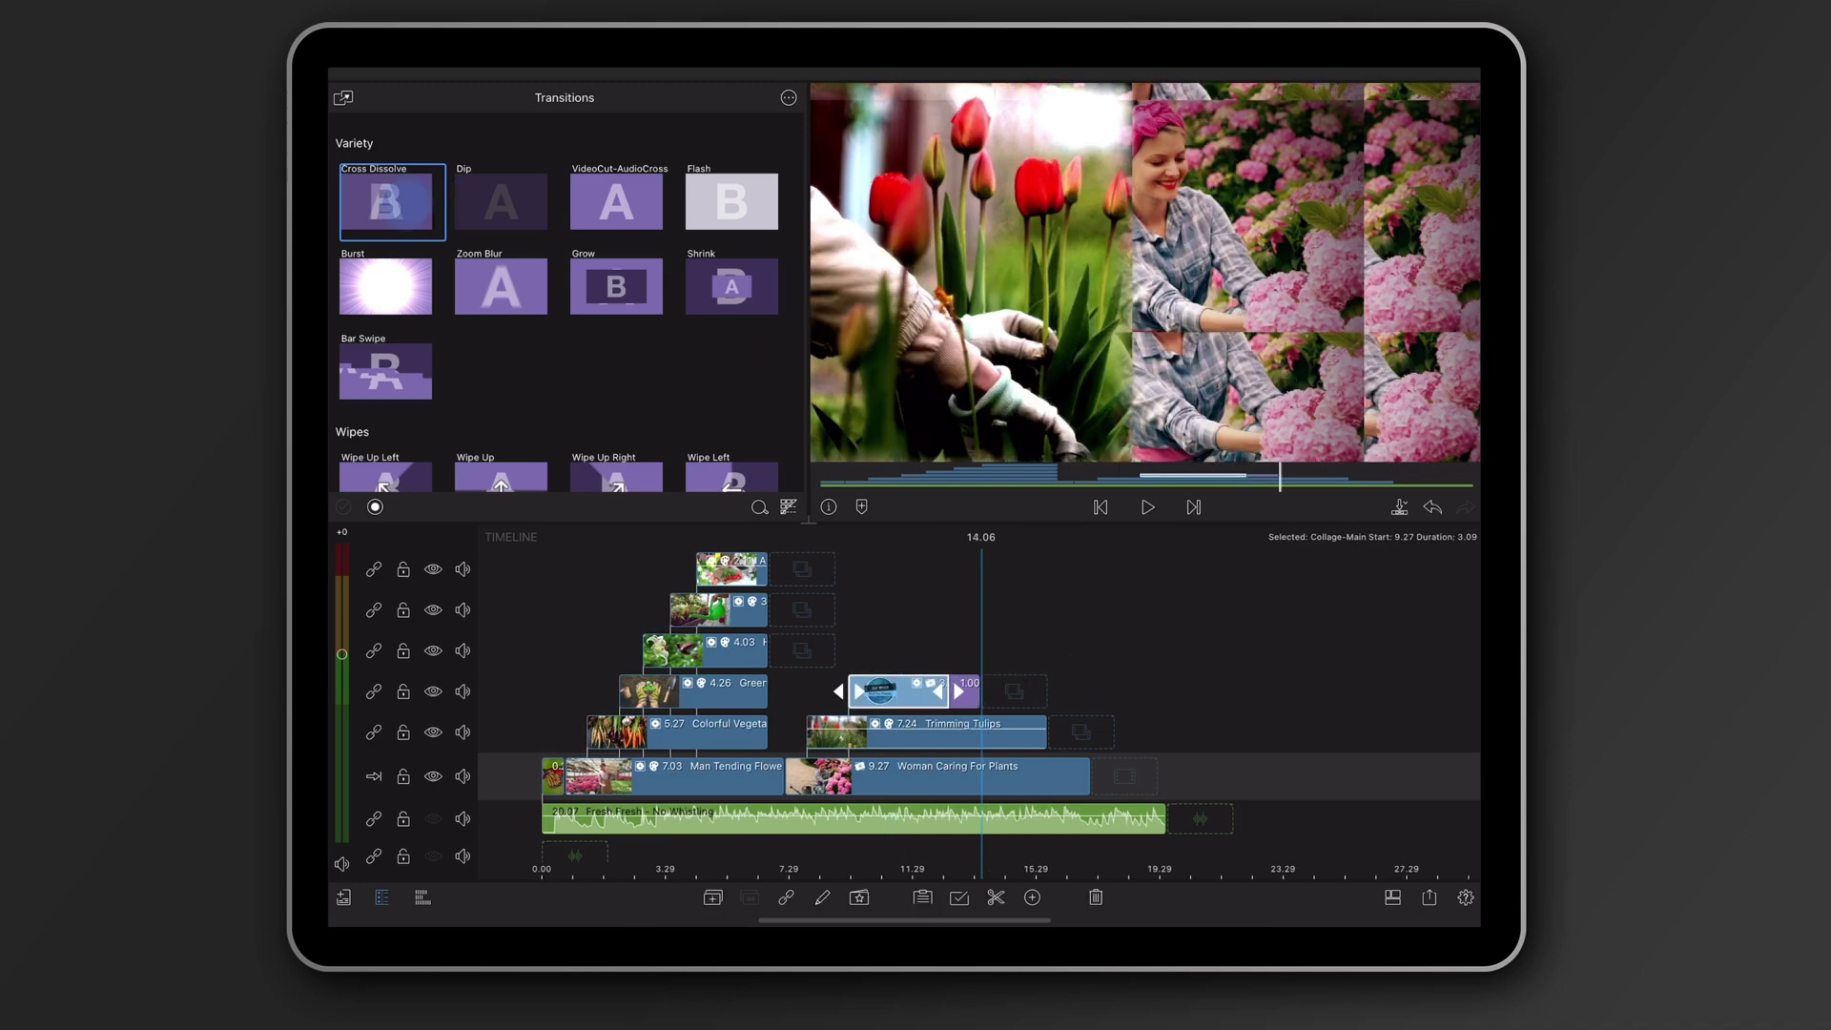
# - Add one-second Cross Dissolves to clip ends across the tracks, including both Trimming Tulips ends
pyautogui.moveTo(1045, 630); pyautogui.dragTo(1021, 763)
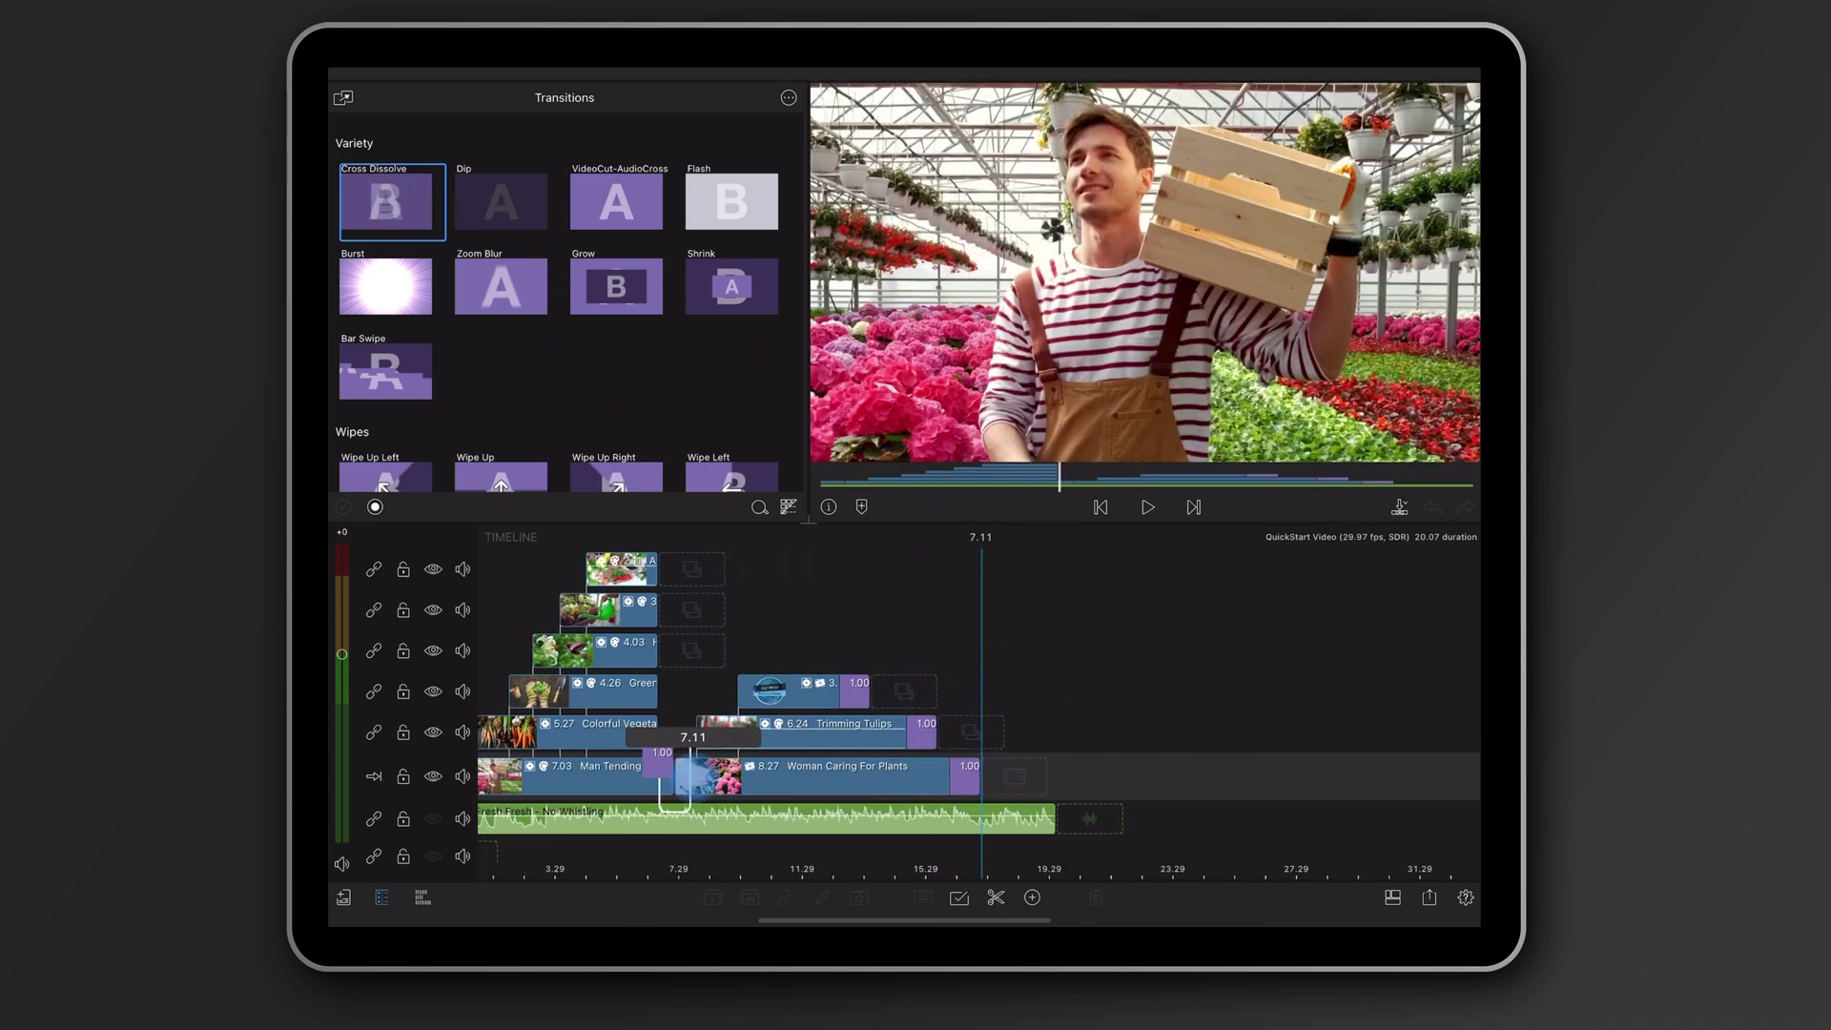
pyautogui.click(953, 650)
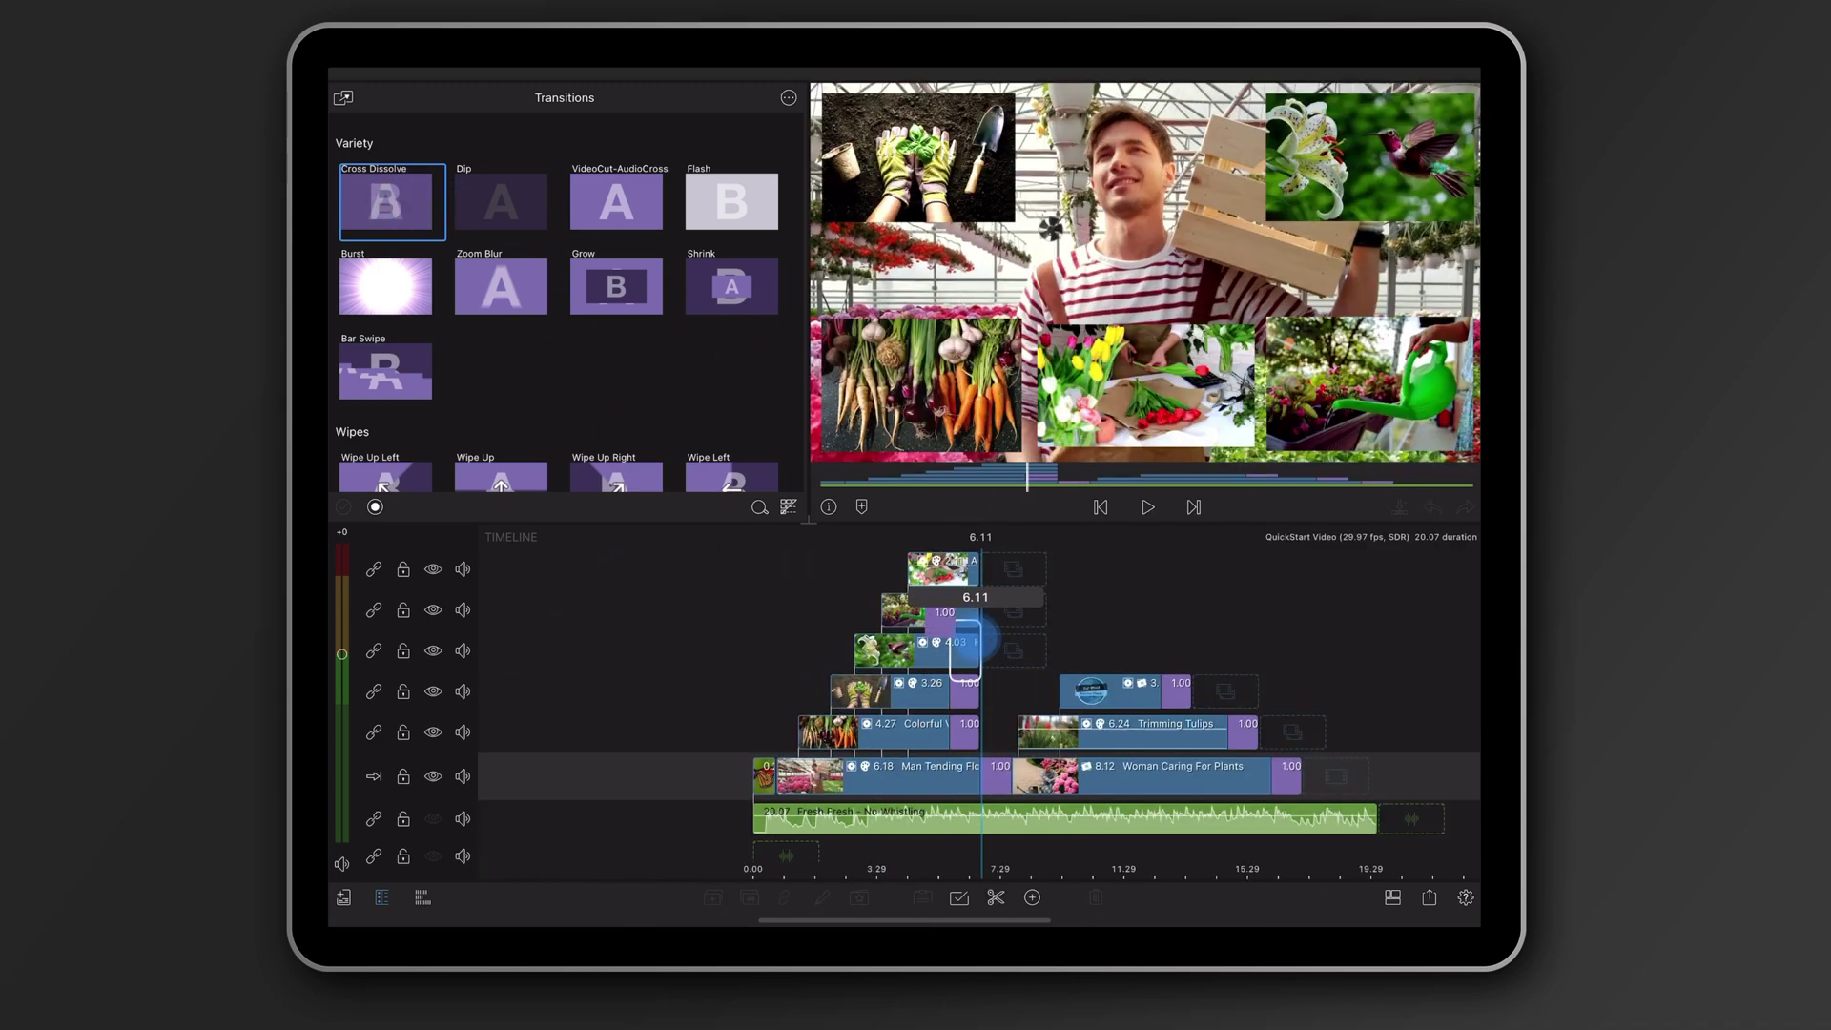
pyautogui.click(700, 267)
pyautogui.click(968, 610)
pyautogui.click(400, 214)
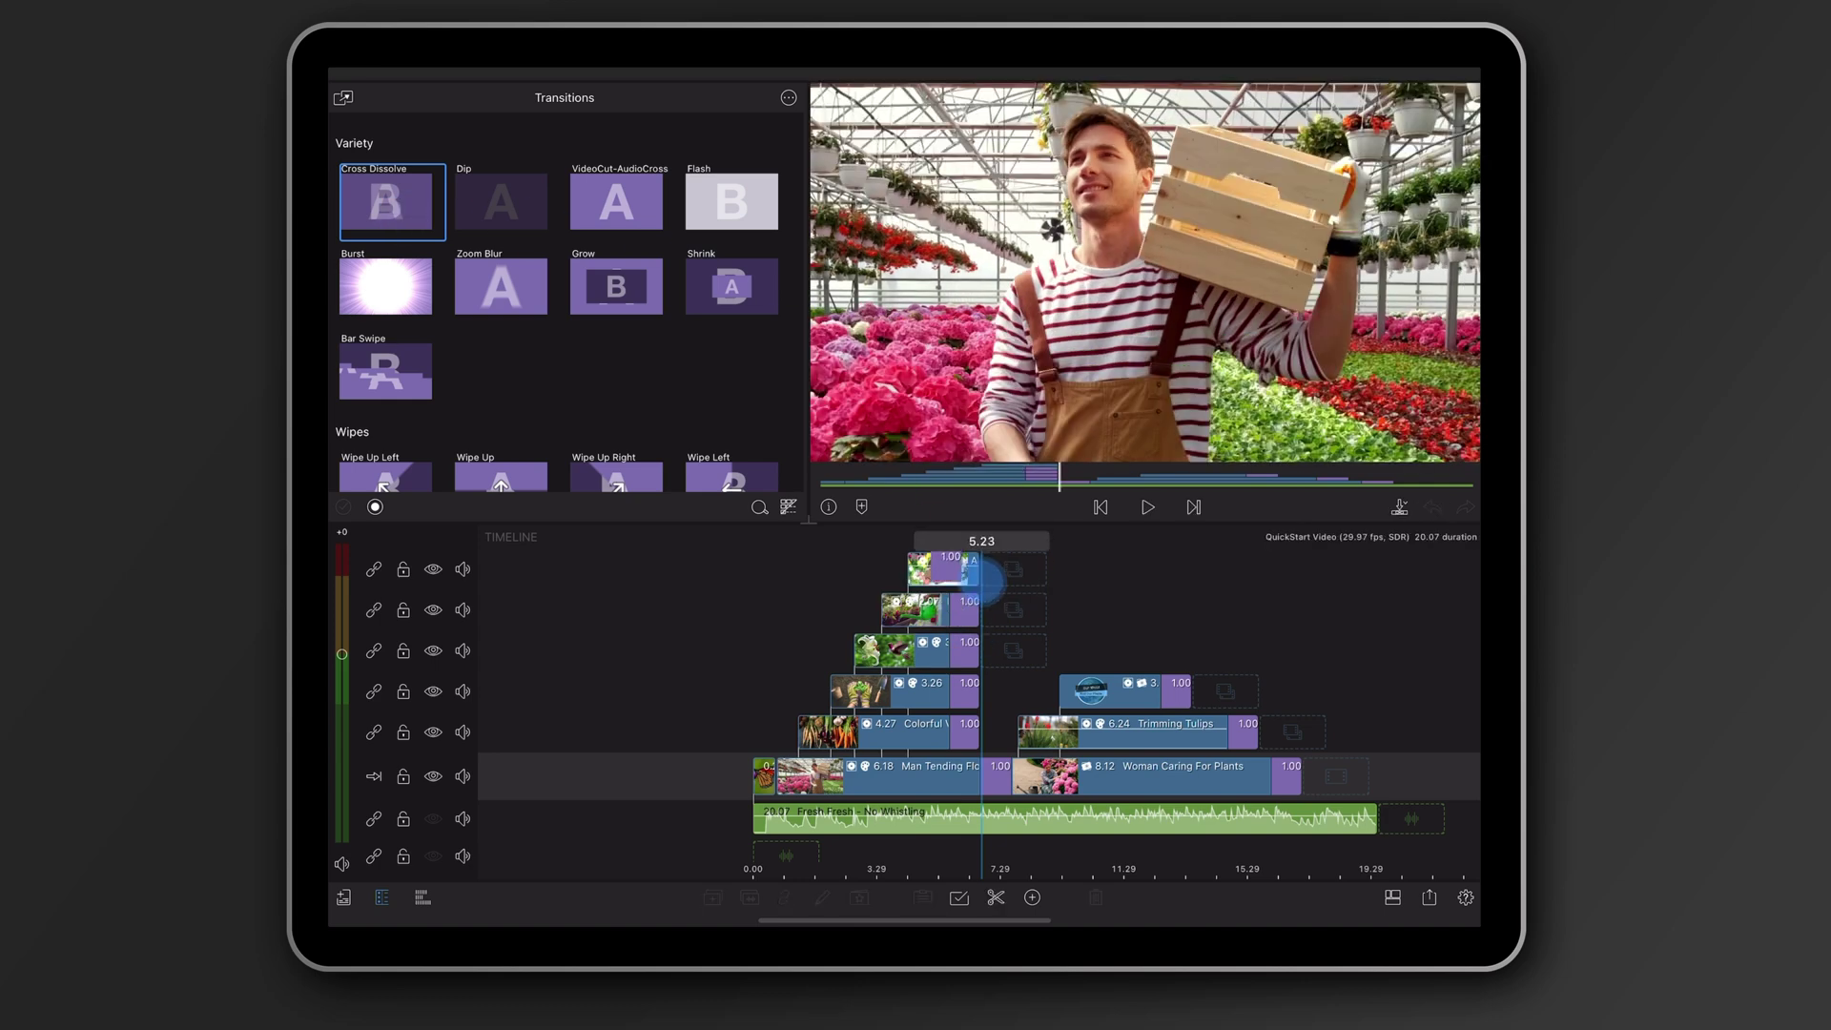
pyautogui.click(511, 258)
pyautogui.click(1100, 506)
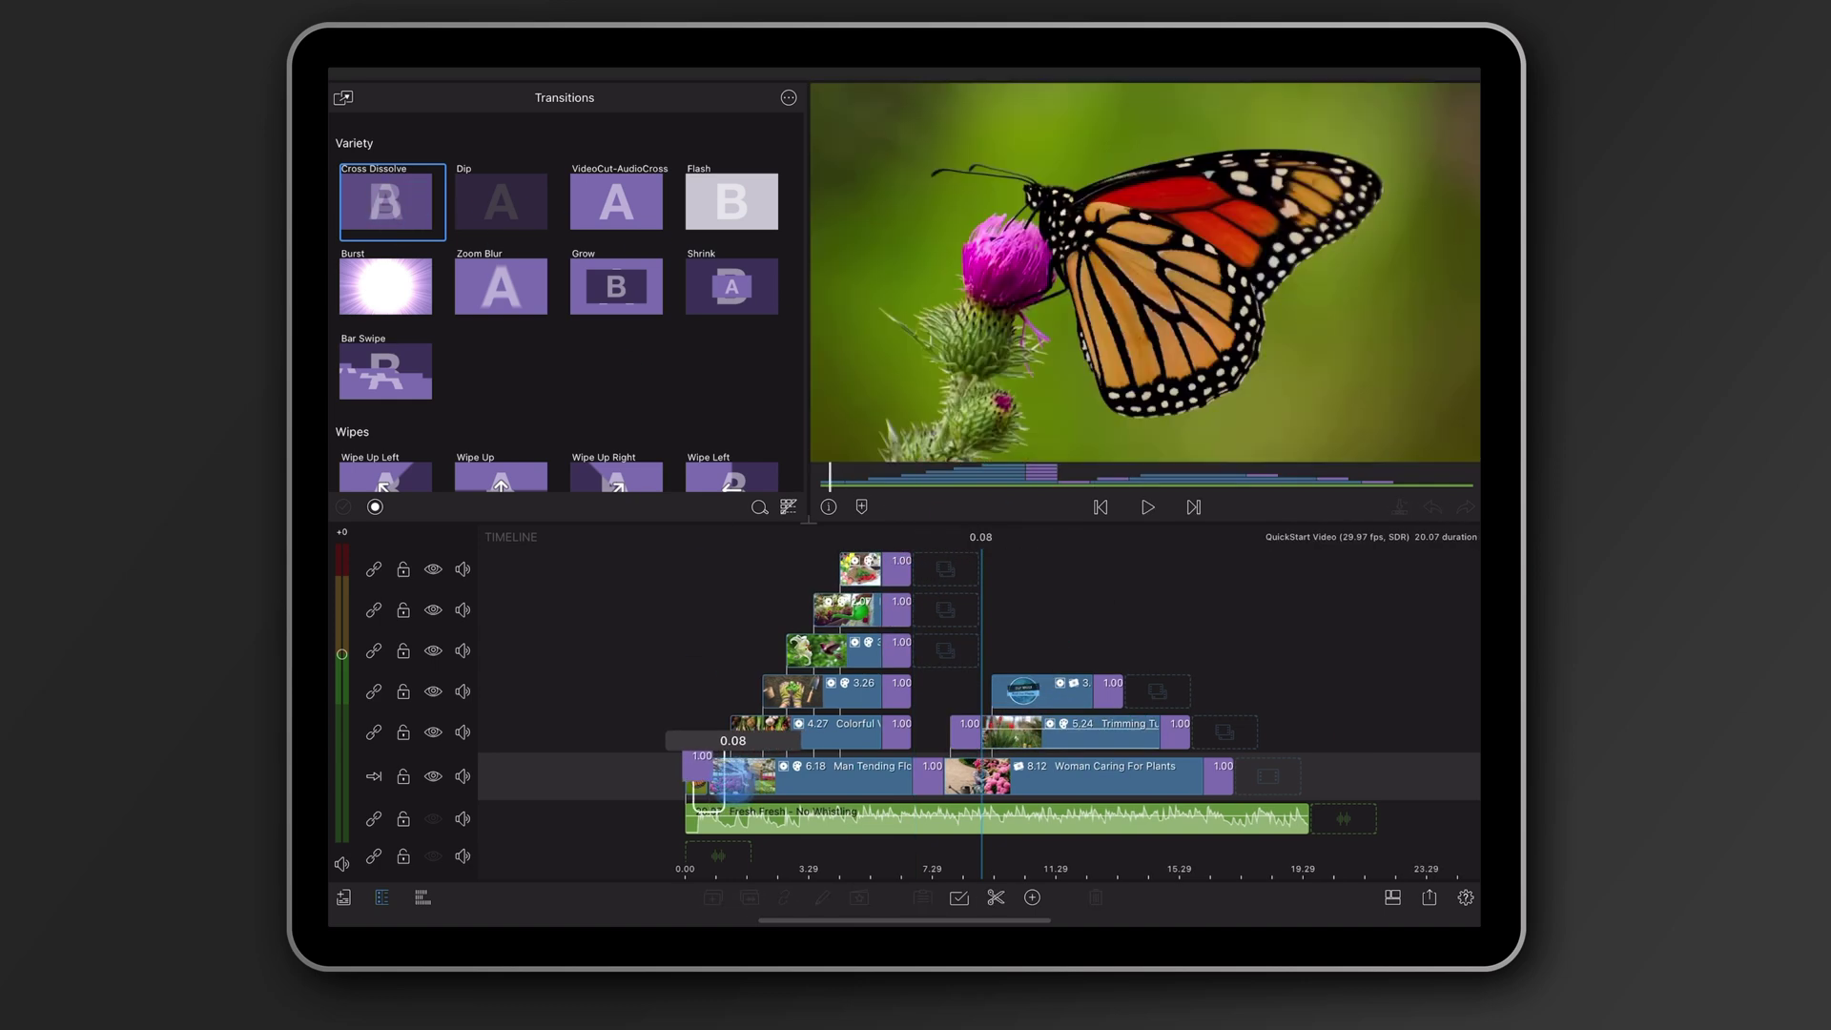
# - Play the QuickStart Video project from the start through its 20-second end
pyautogui.click(1147, 506)
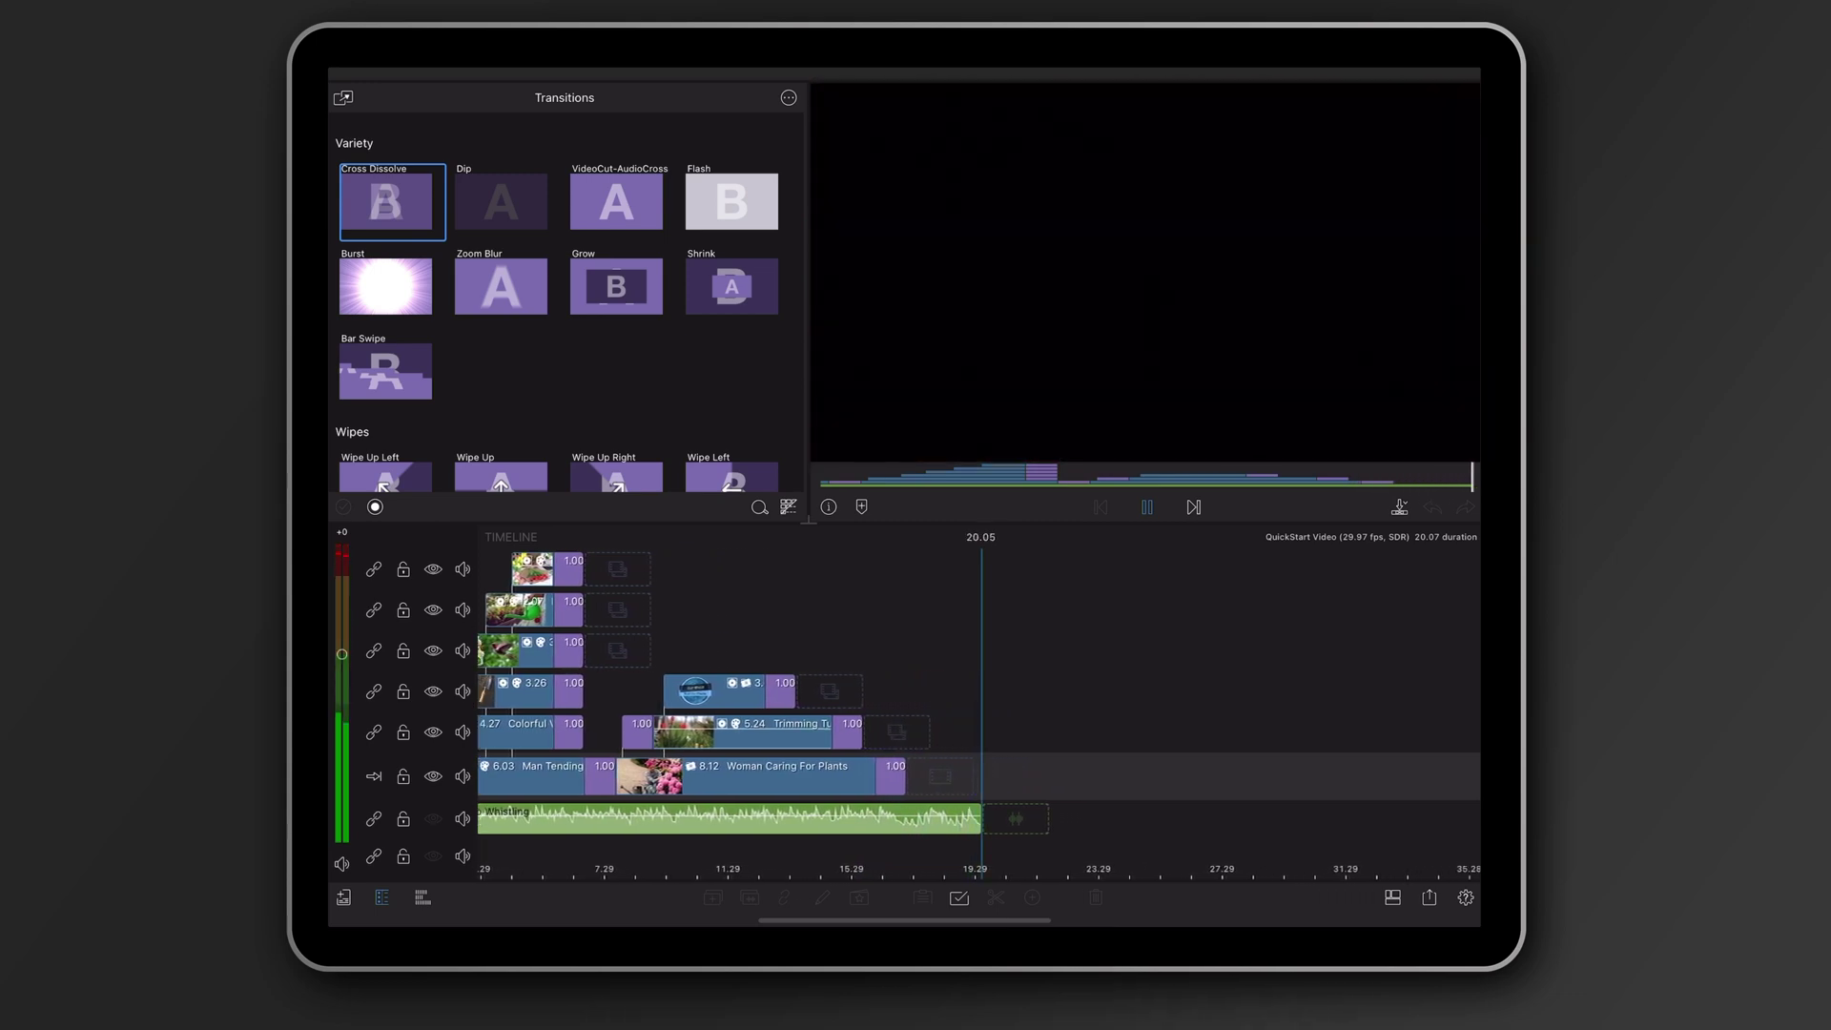
# - Choose a Movie export to Photos after checking the export destination list
pyautogui.click(1429, 897)
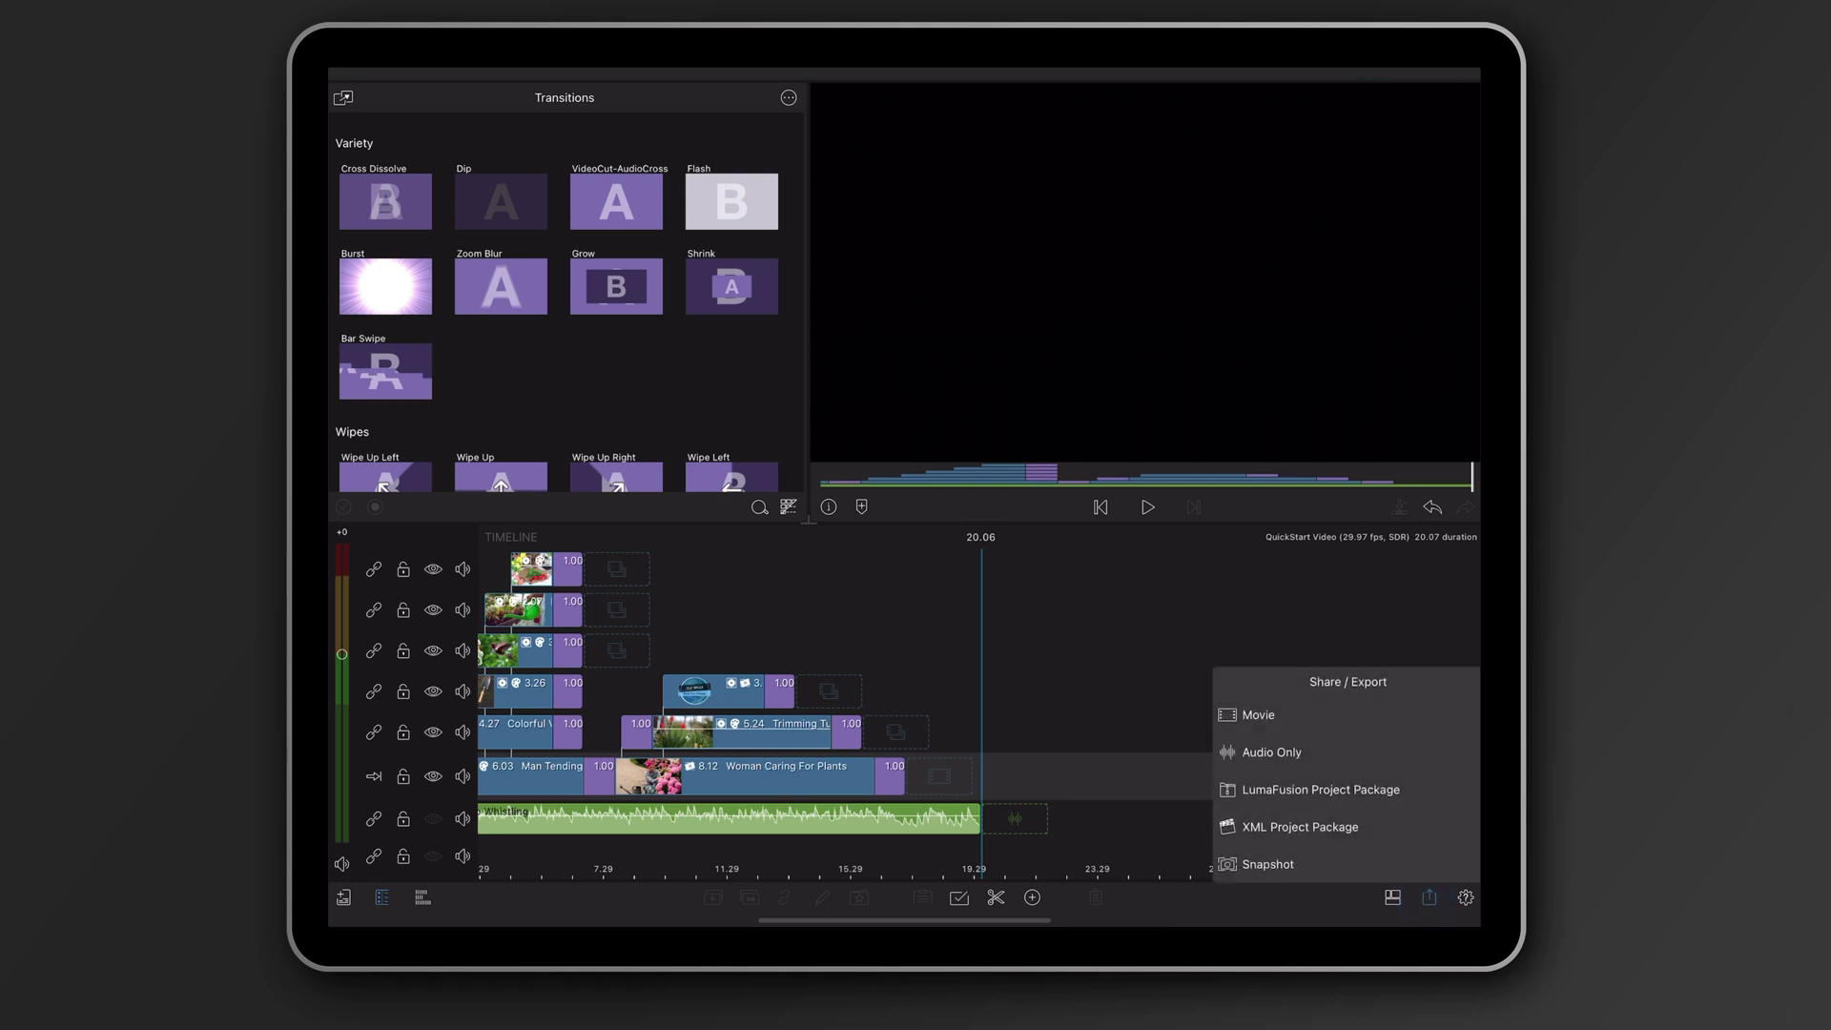
pyautogui.click(1258, 715)
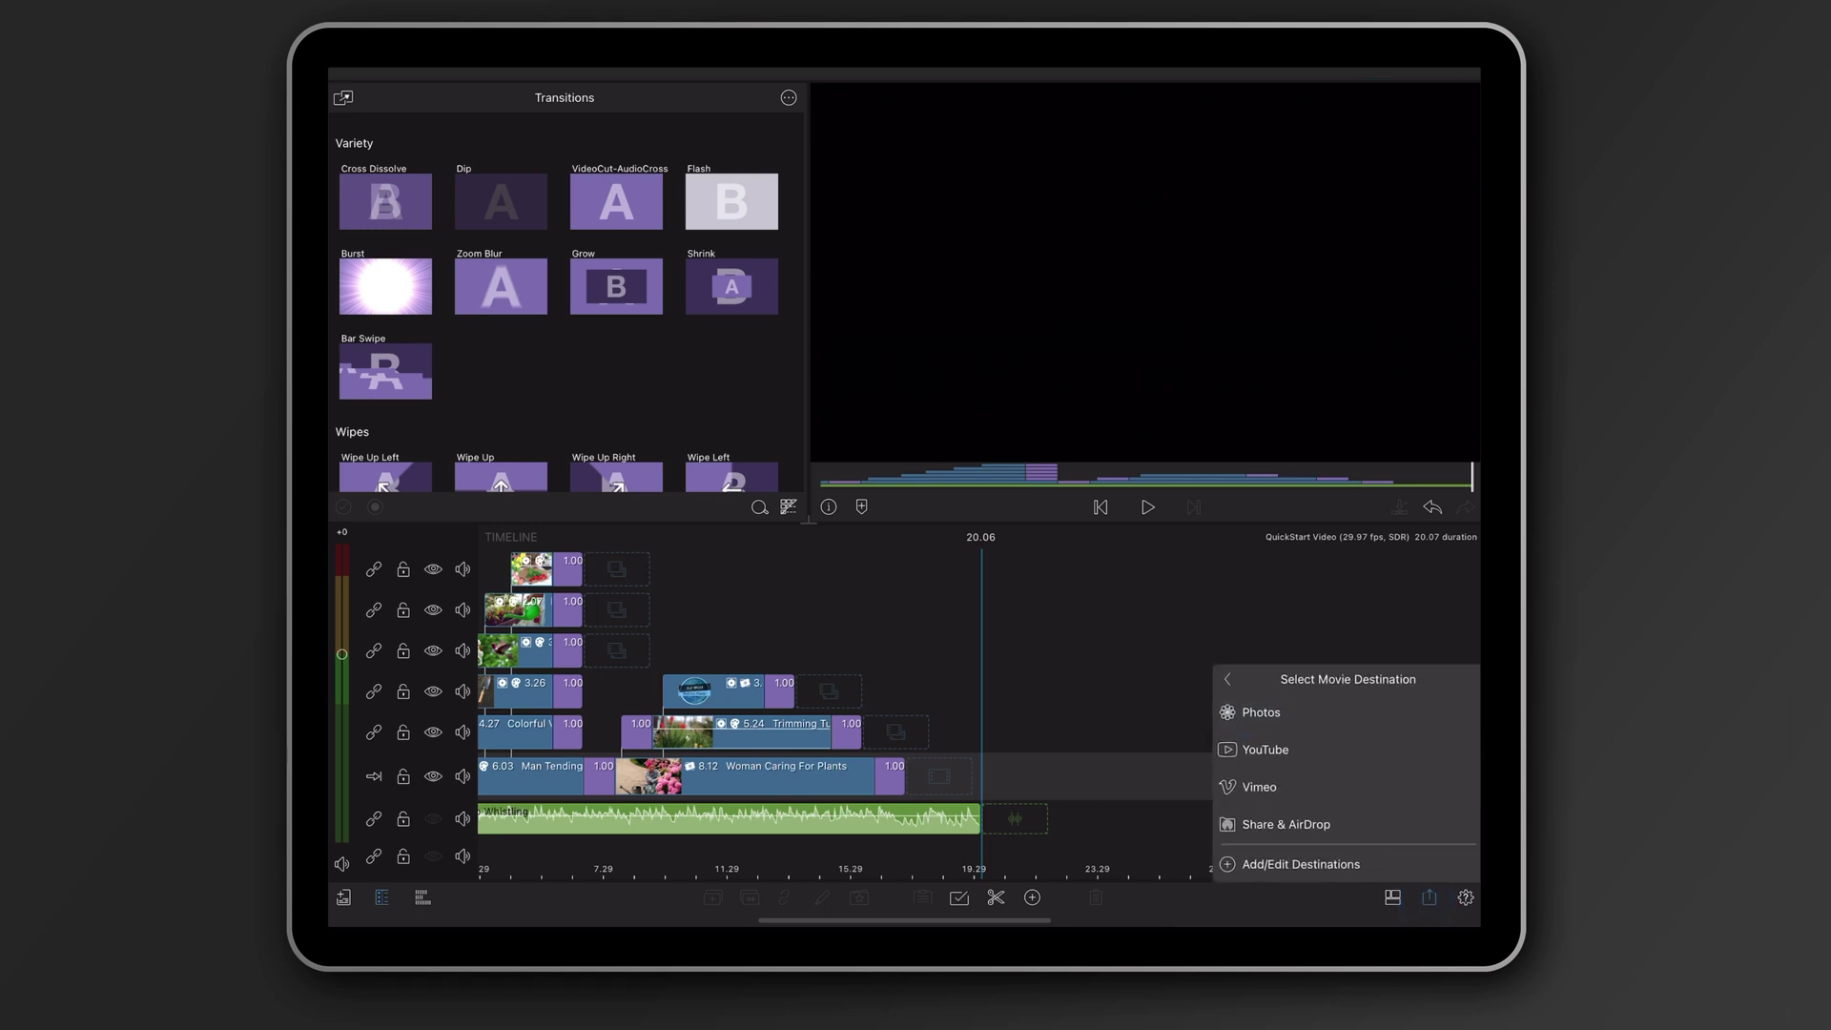
pyautogui.click(1300, 864)
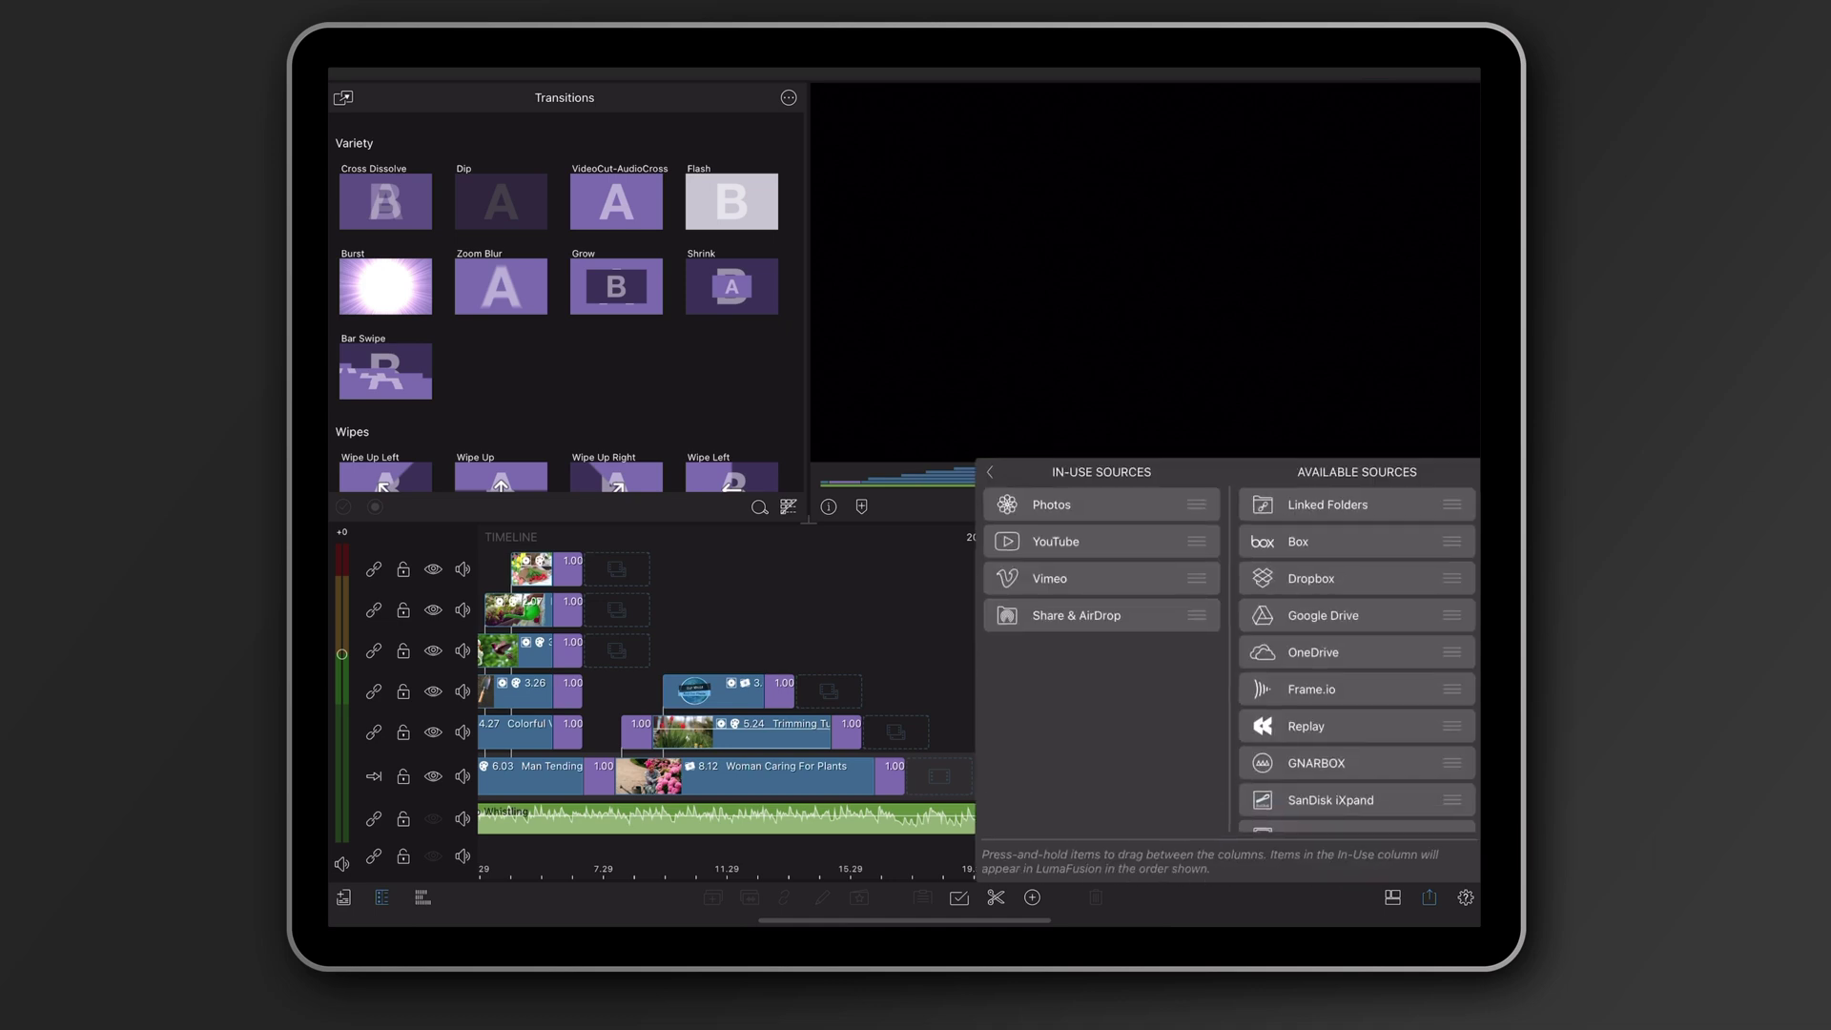
pyautogui.click(989, 472)
pyautogui.click(1260, 713)
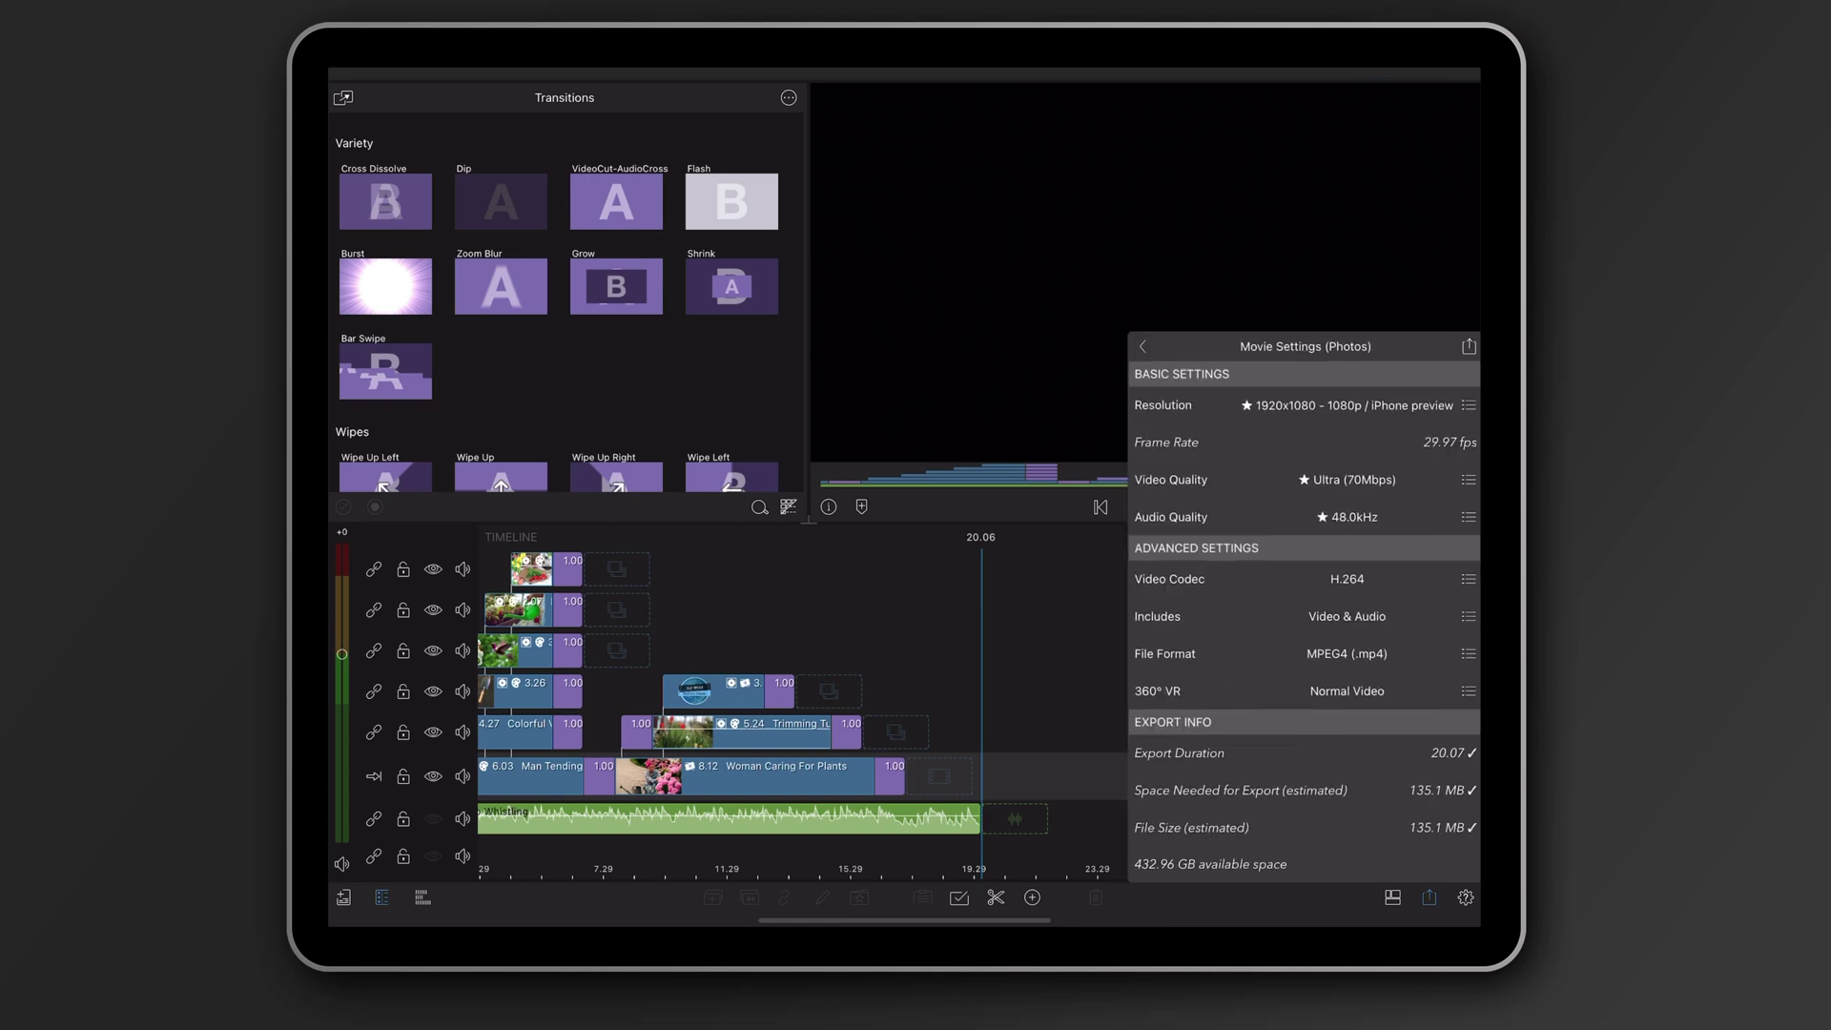
# - Export the 1920x1080 movie at Ultra quality, then reopen the share options
pyautogui.click(1467, 479)
pyautogui.click(1311, 438)
pyautogui.click(1449, 346)
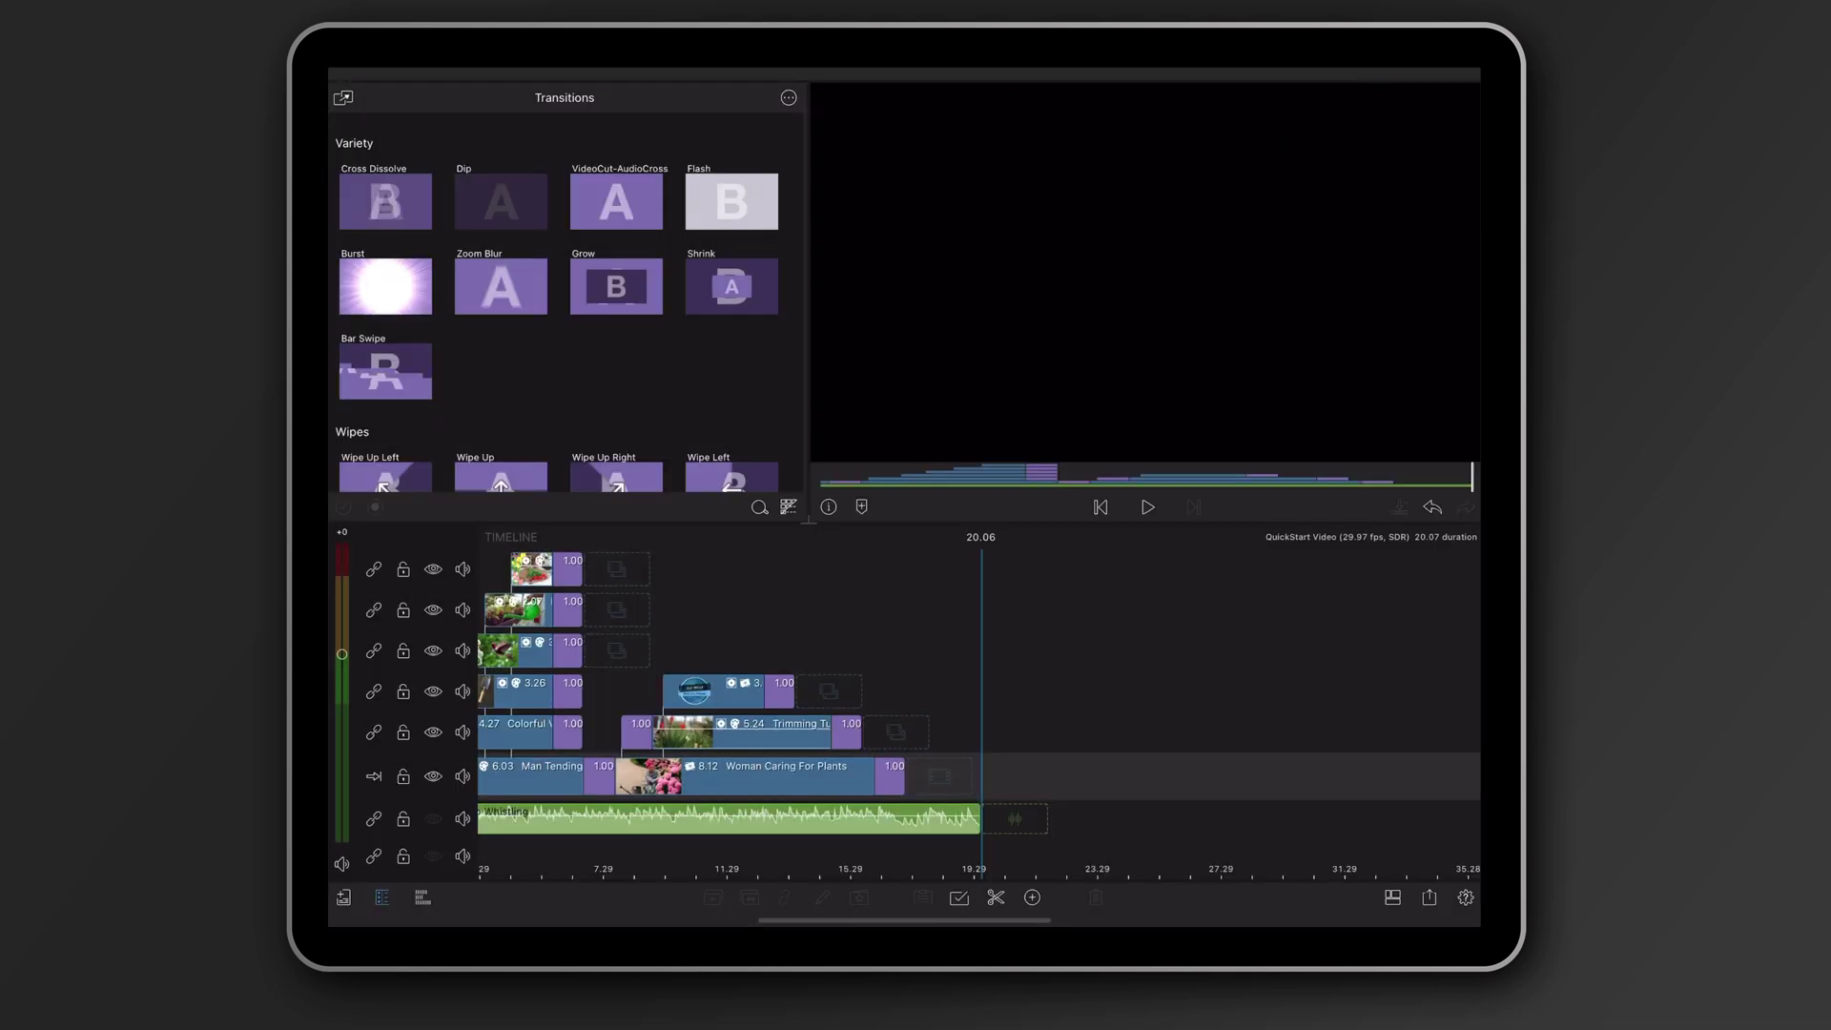
pyautogui.click(1428, 896)
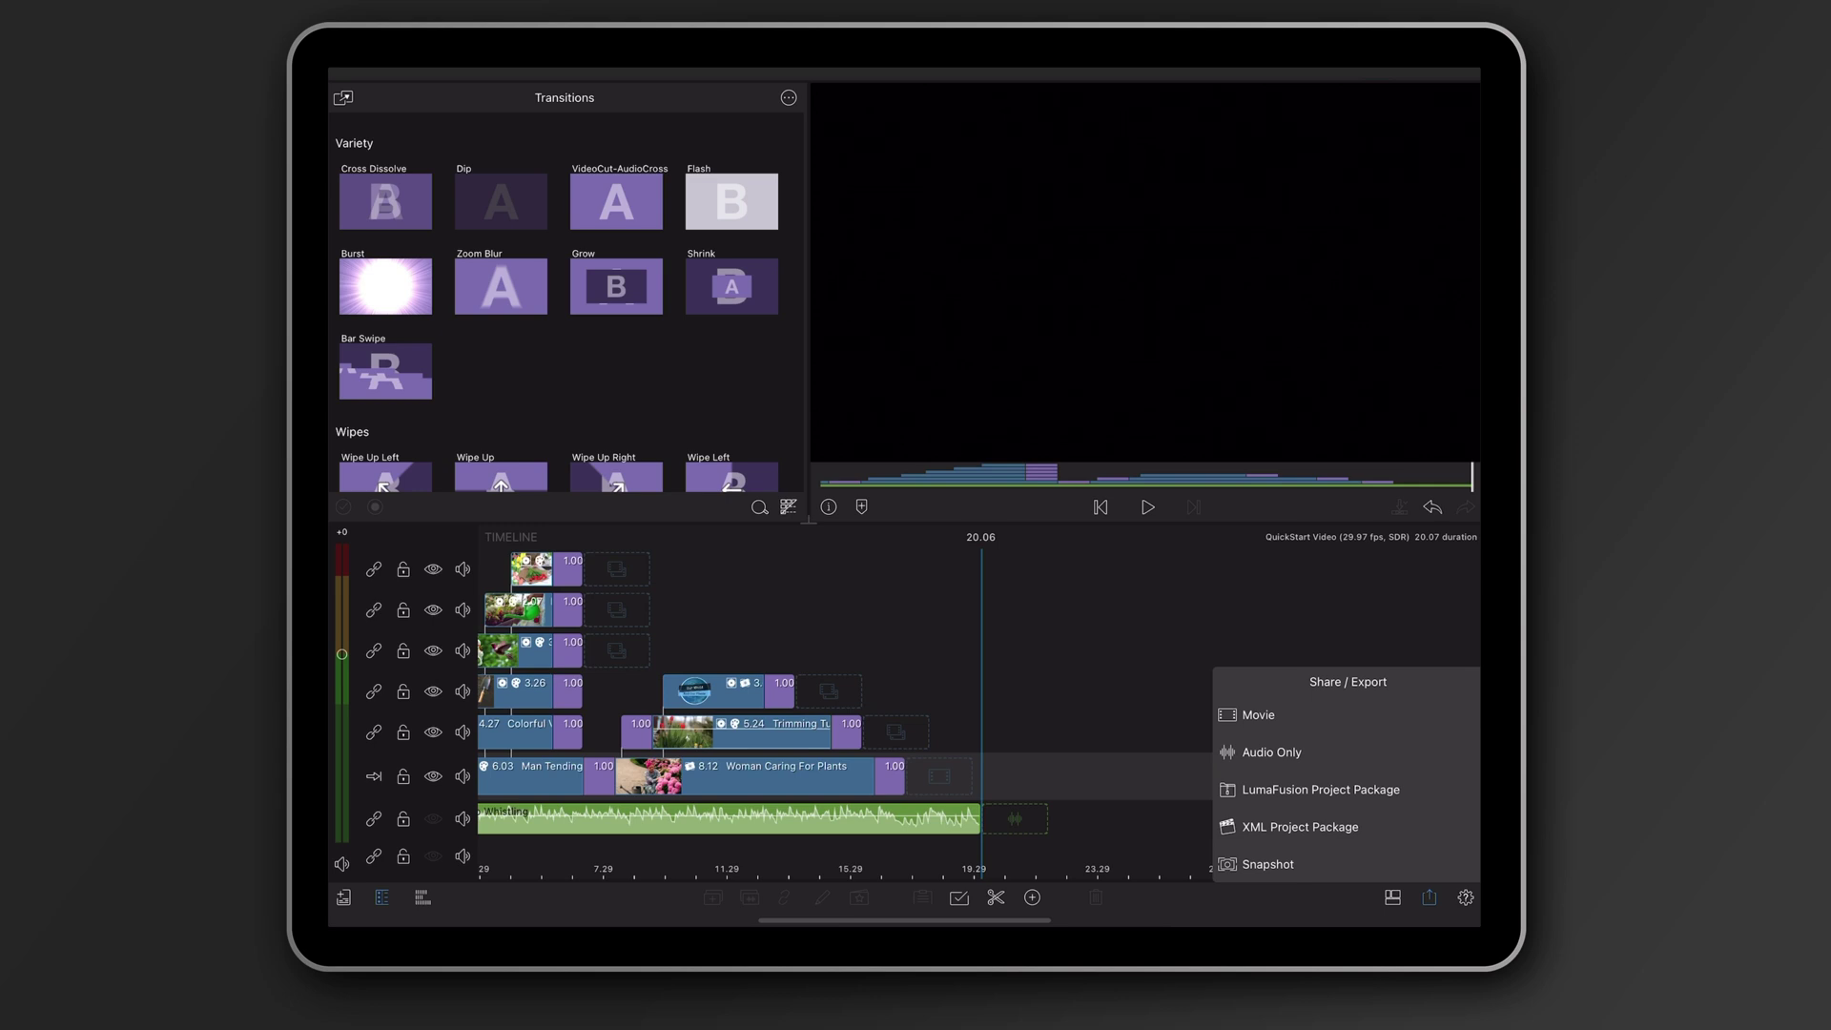
# - Review the 29.97 fps, 16:9 Landscape, Rec. 709 project settings unchanged, then show Help resources
pyautogui.click(1465, 896)
pyautogui.click(1448, 398)
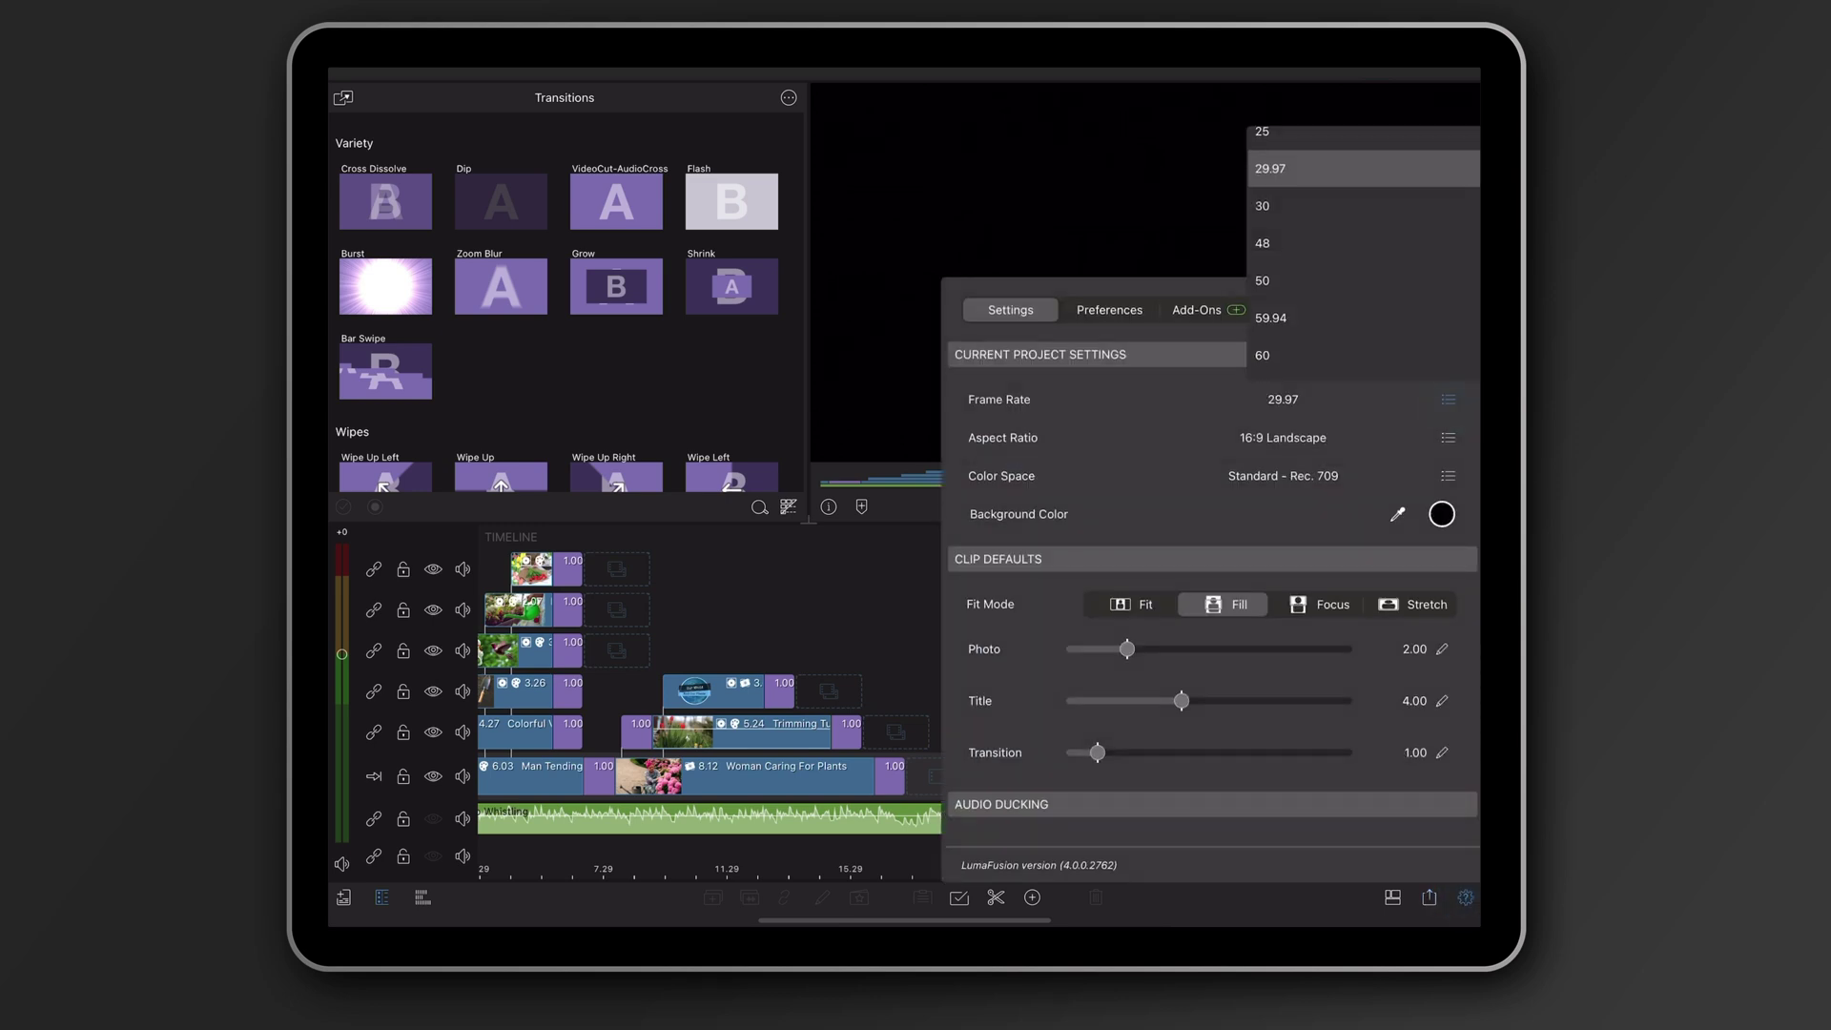
pyautogui.click(1363, 168)
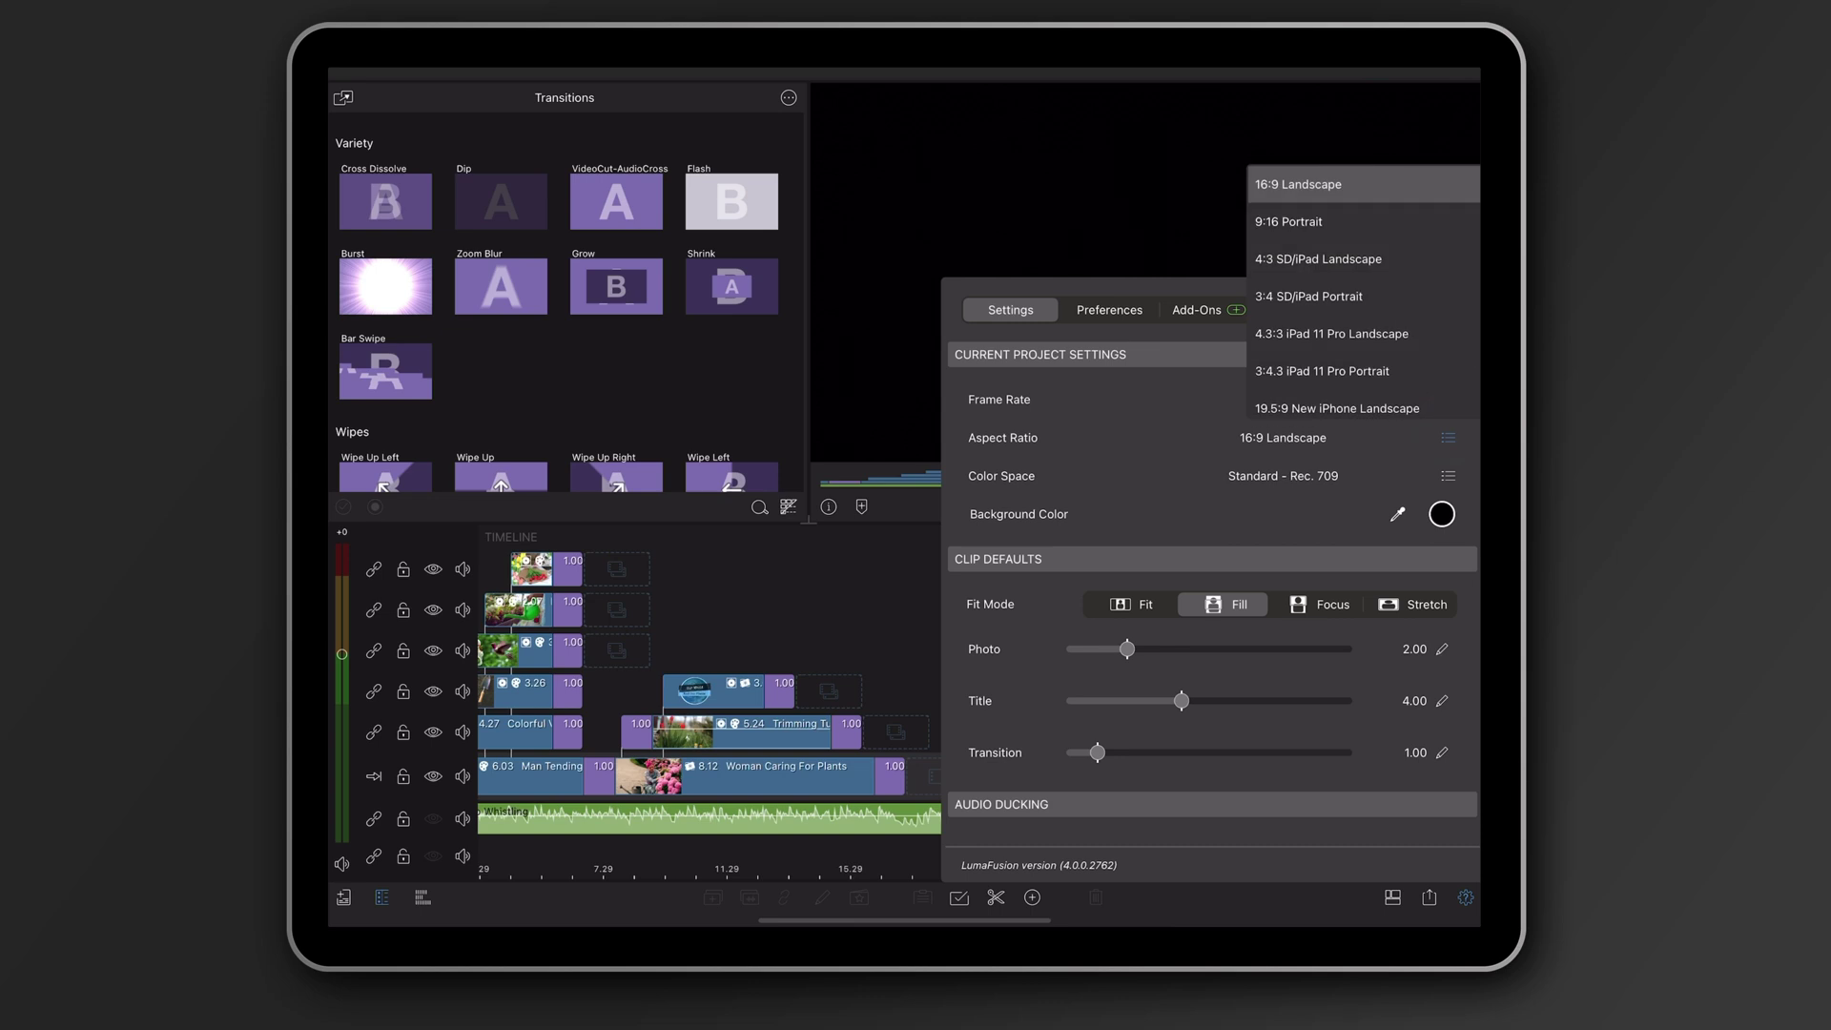
pyautogui.press('Escape')
pyautogui.click(1450, 474)
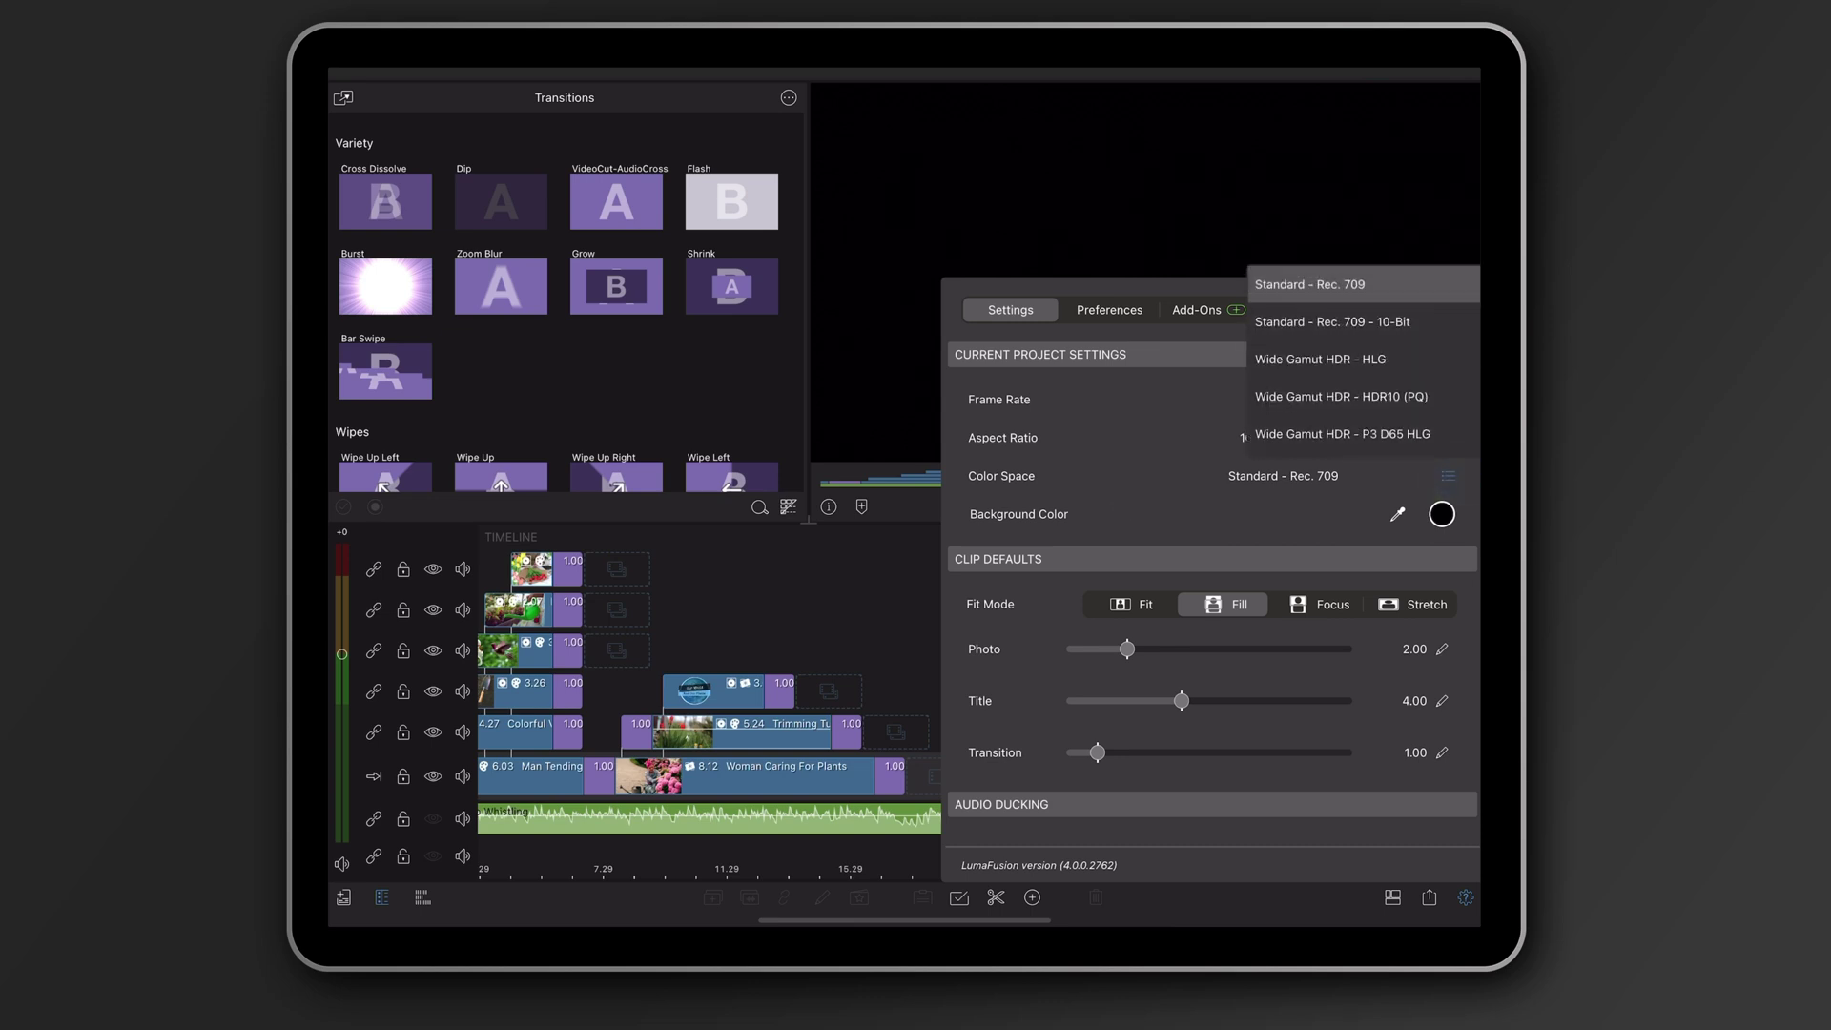
pyautogui.press('Escape')
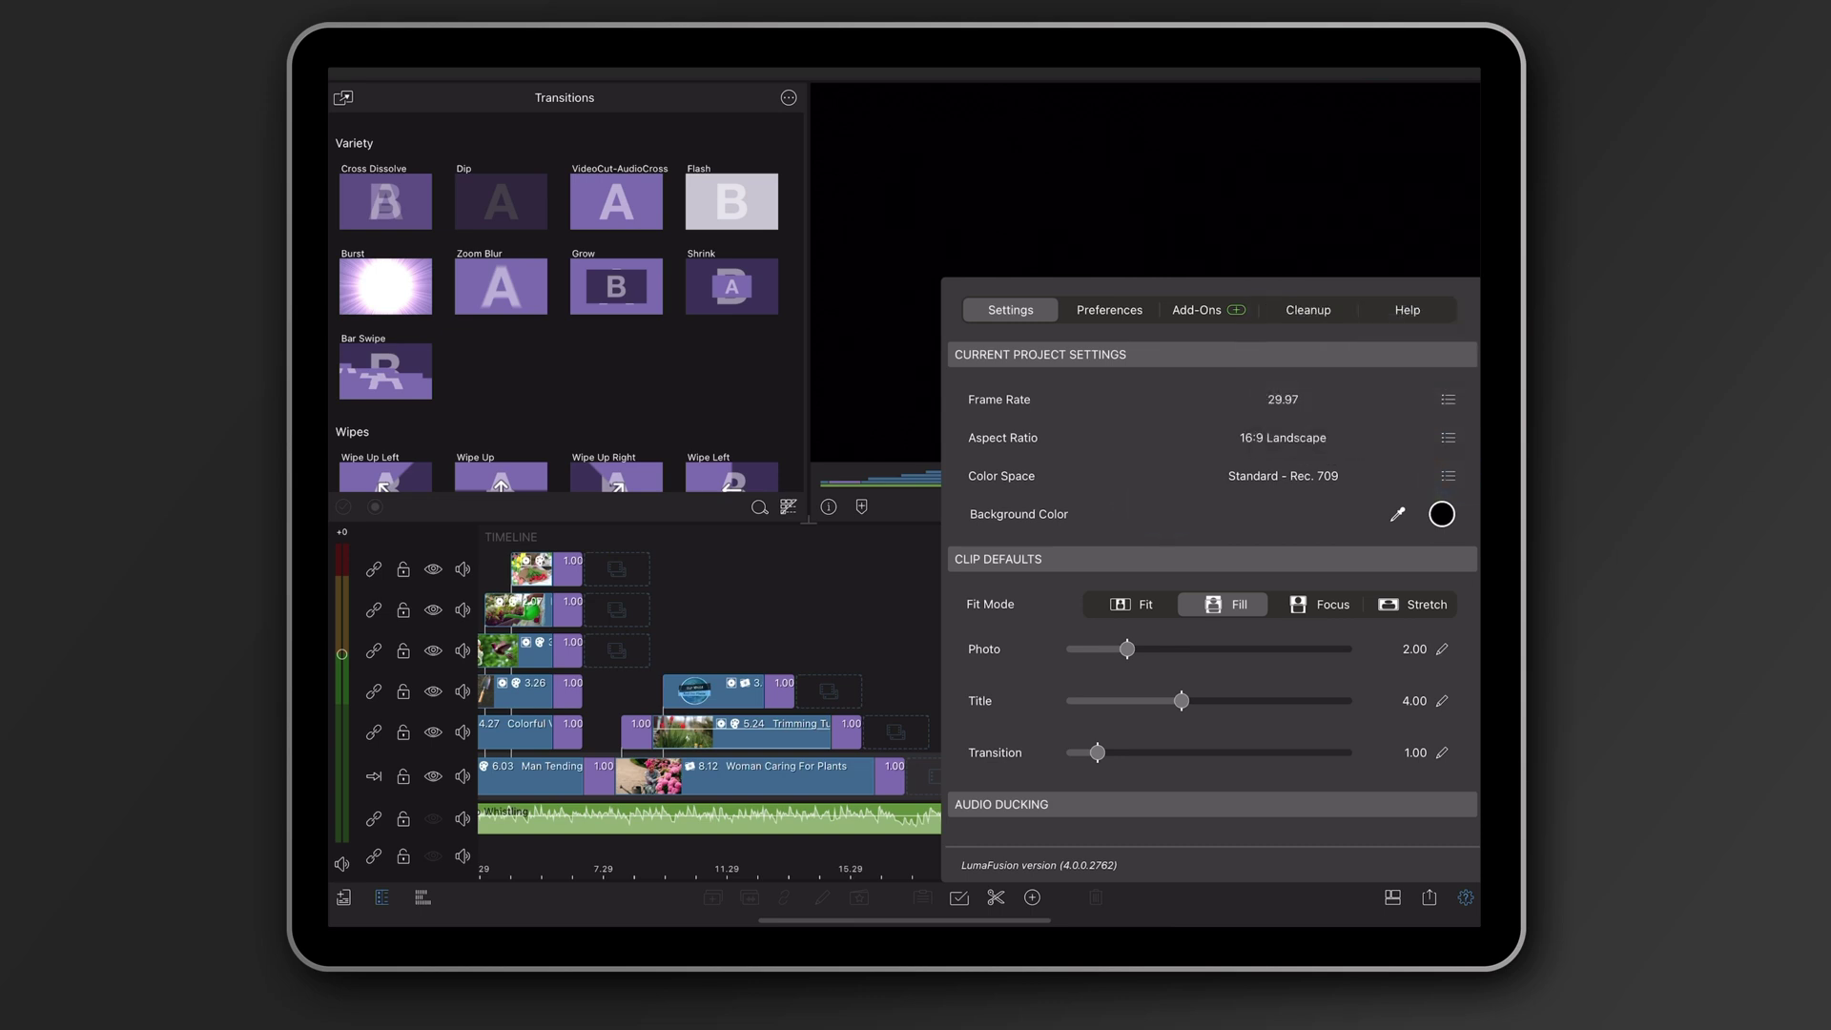
pyautogui.click(1407, 310)
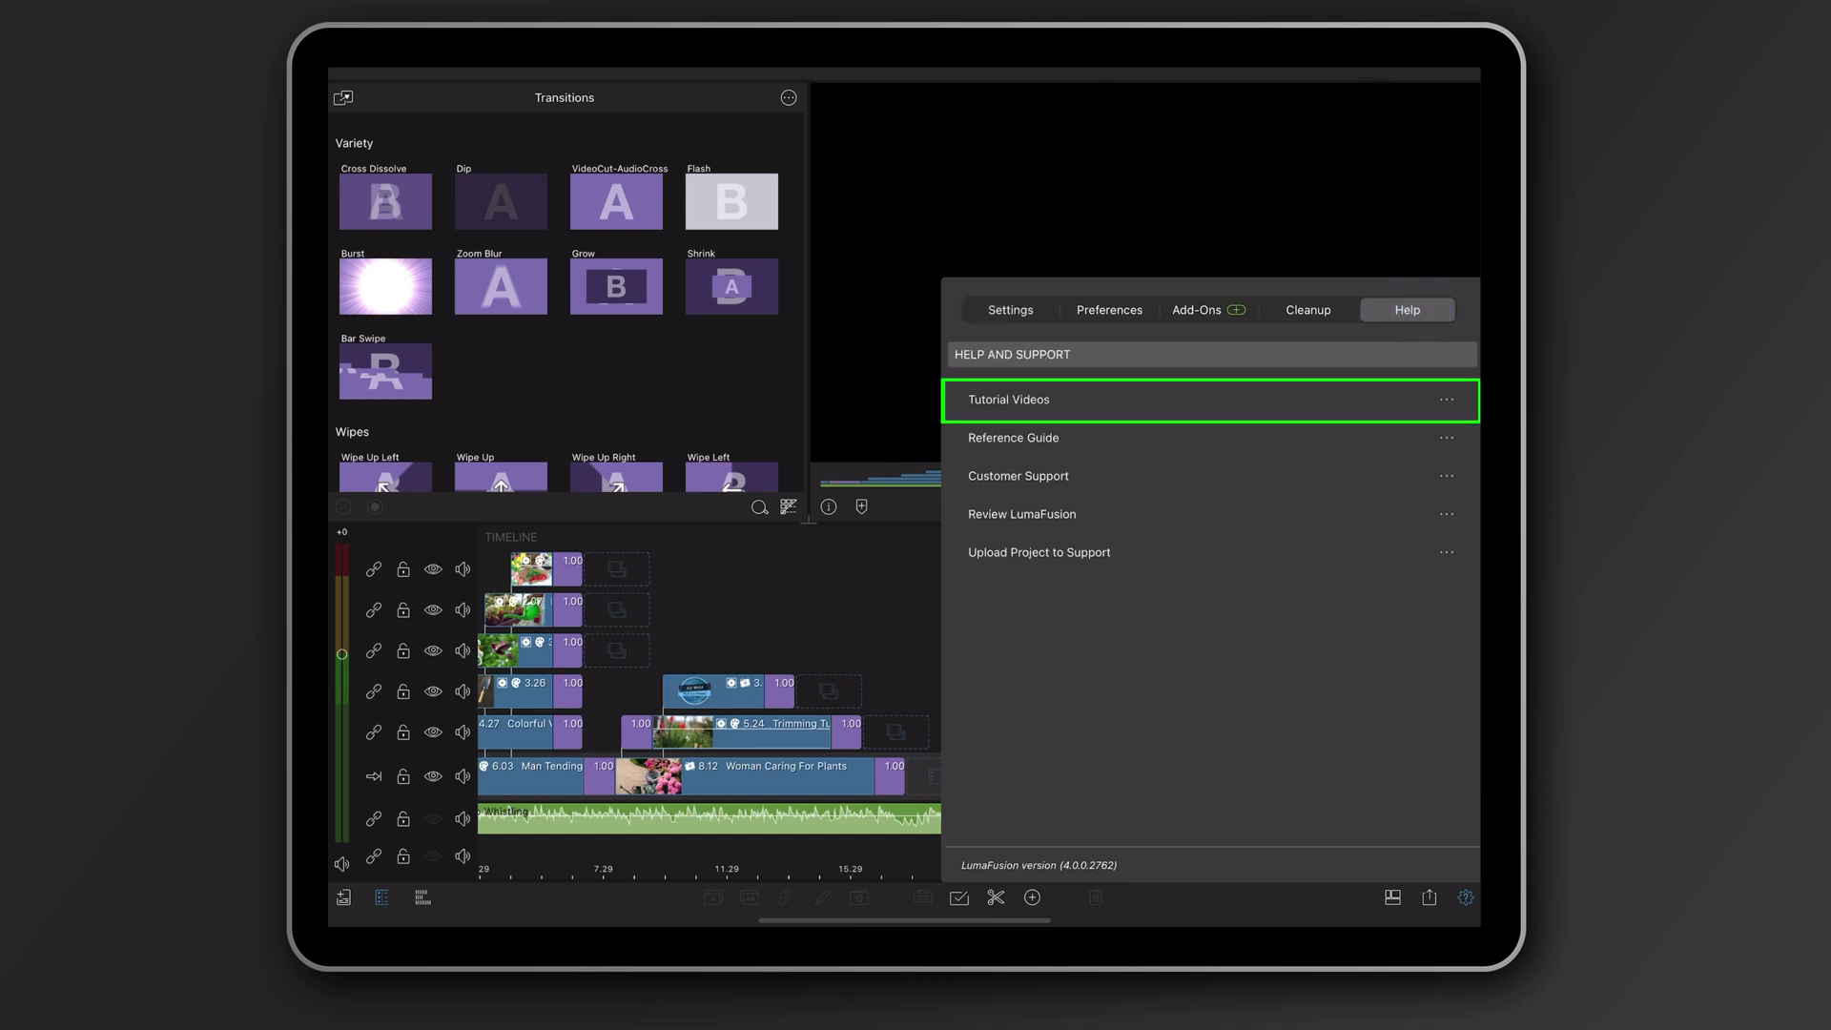